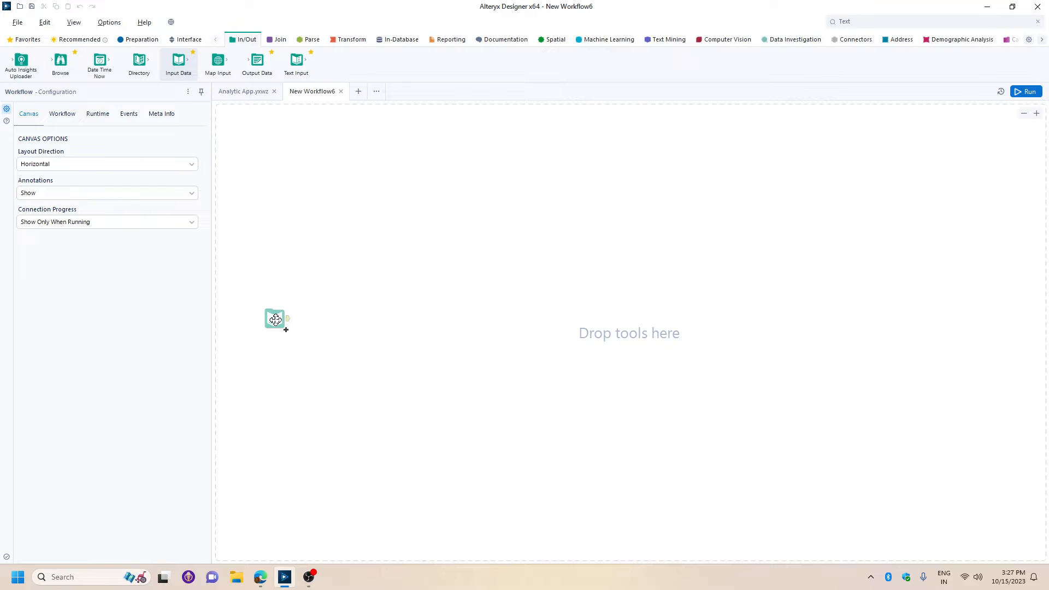
# Add an Input Data tool to the canvas, connect it to the recent Sample - Superstore.csv file and run the workflow.
pyautogui.moveTo(275, 320); pyautogui.dragTo(274, 318)
pyautogui.click(108, 137)
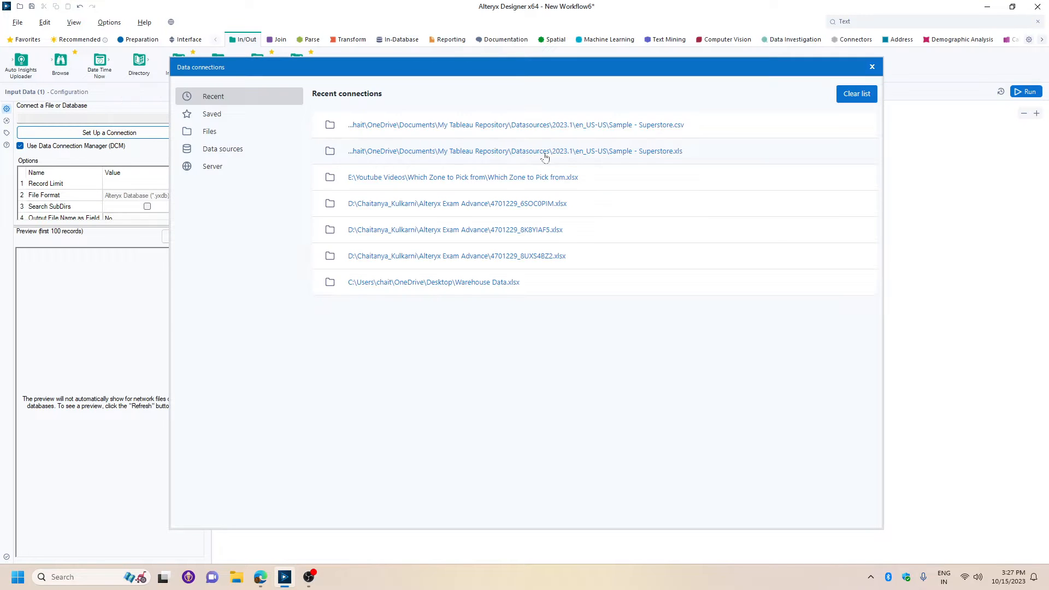
pyautogui.click(601, 125)
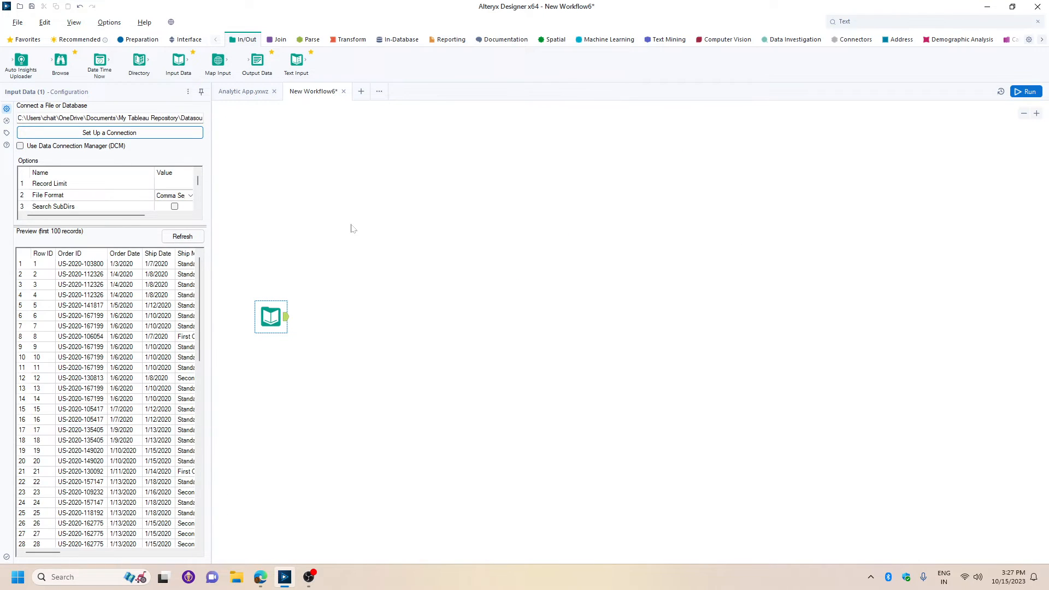
pyautogui.click(184, 39)
pyautogui.click(1026, 92)
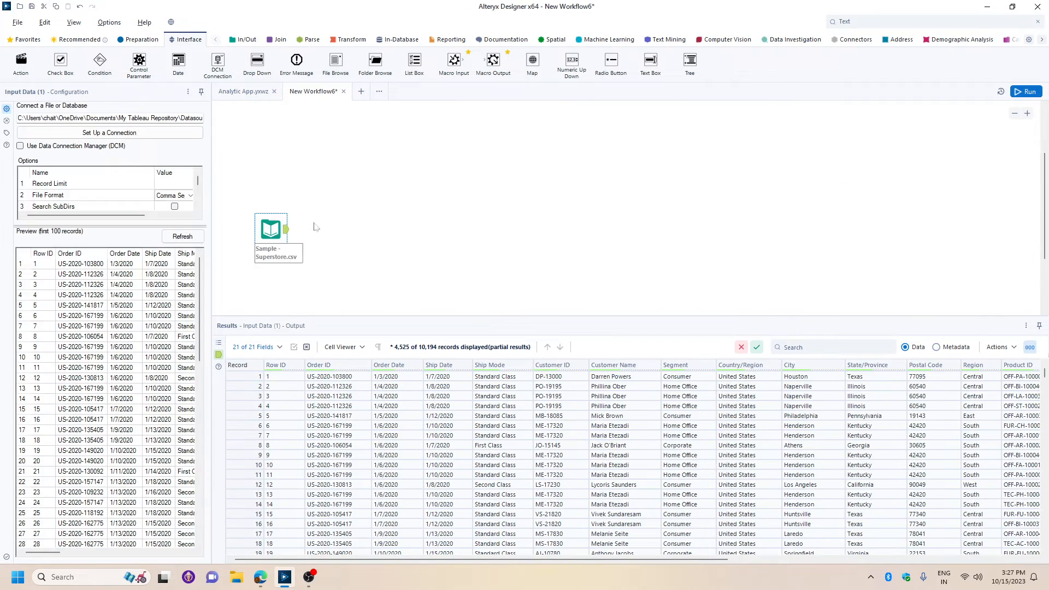
pyautogui.click(326, 218)
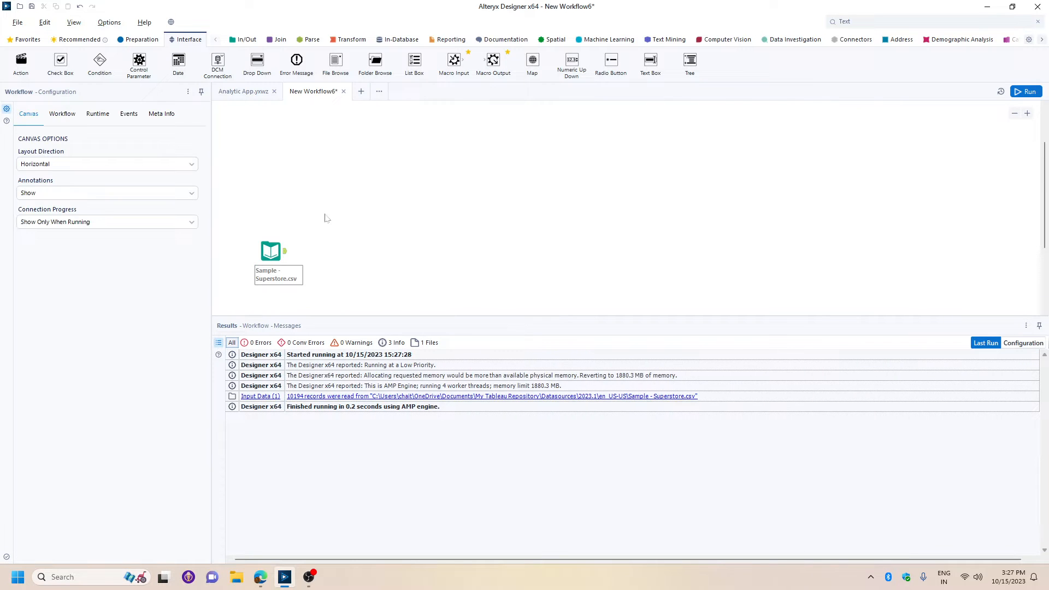
# Place a File Browse tool above the Input Data tool, set its prompt to "Select the File:" and connect it to the Input Data tool.
pyautogui.moveTo(336, 60); pyautogui.dragTo(270, 148)
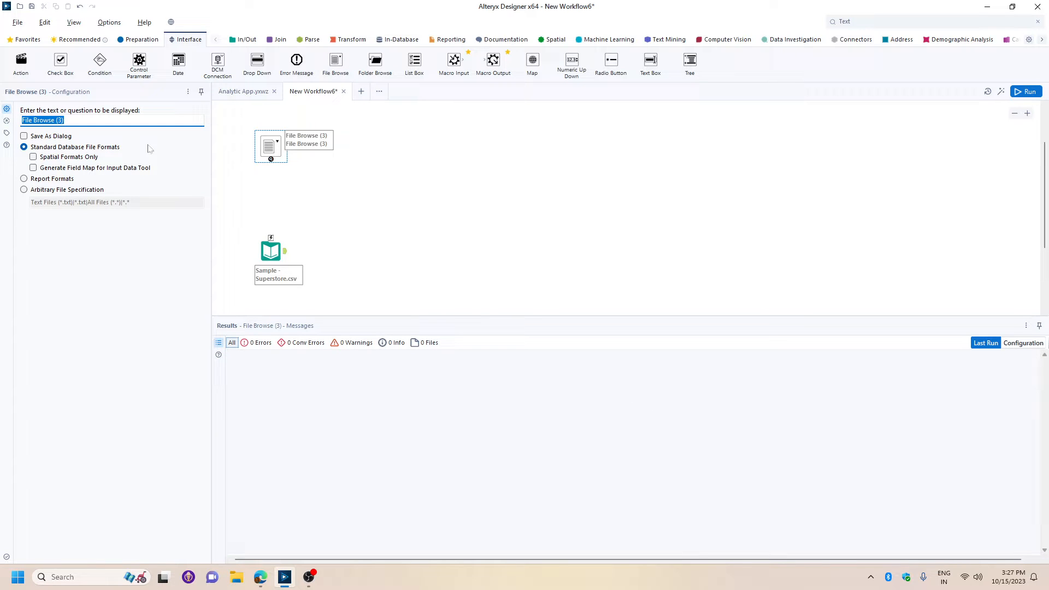
pyautogui.write('Select the File:')
pyautogui.moveTo(271, 159); pyautogui.dragTo(271, 236)
pyautogui.click(386, 224)
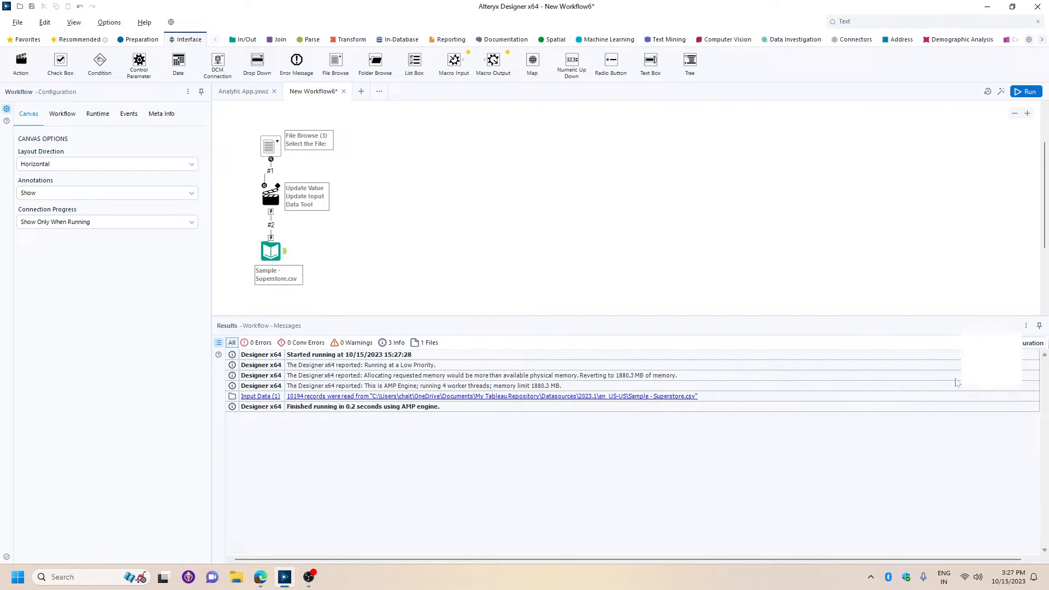
# Hide the results window and space out the File Browse, Action and Input Data tools vertically.
pyautogui.click(1039, 327)
pyautogui.moveTo(275, 317); pyautogui.dragTo(275, 350)
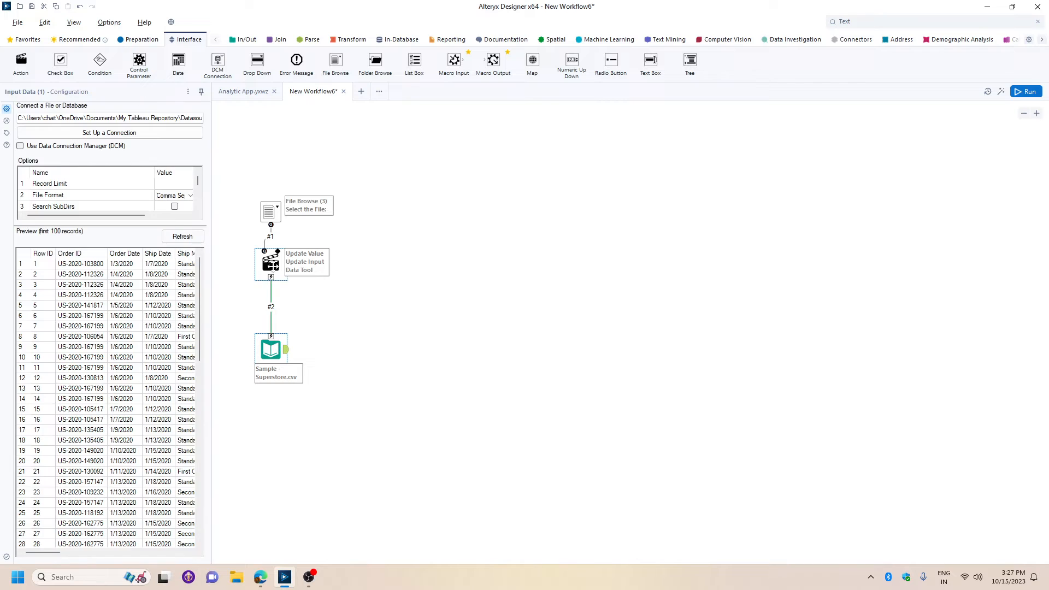
pyautogui.click(267, 212)
pyautogui.moveTo(267, 211); pyautogui.dragTo(261, 211)
pyautogui.moveTo(268, 263); pyautogui.dragTo(269, 278)
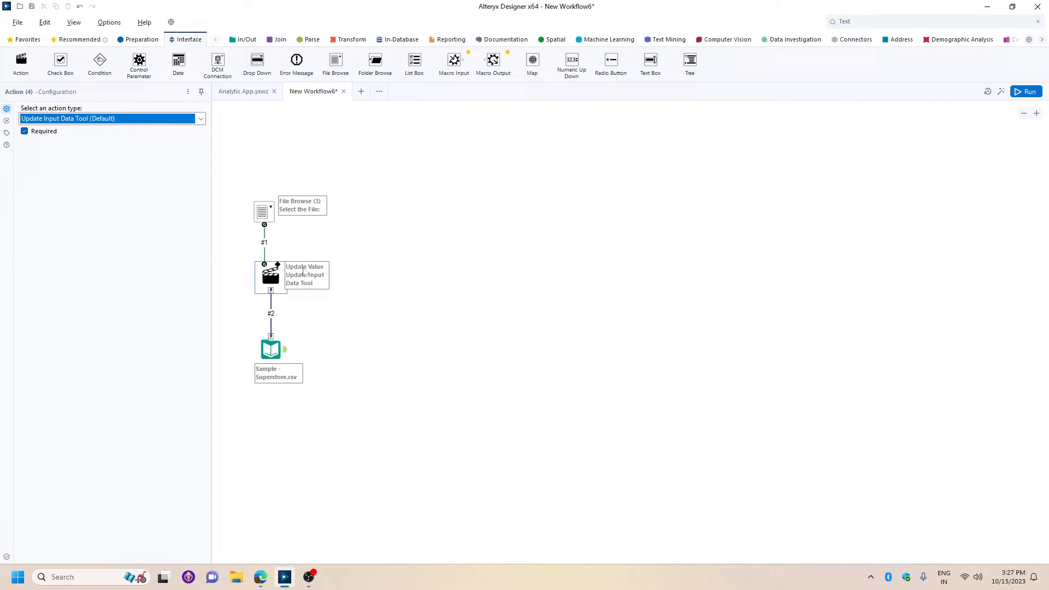
# Add an Auto Field tool after the Input Data tool, followed by a Filter where Category equals Office Supplies.
pyautogui.click(139, 40)
pyautogui.moveTo(21, 60); pyautogui.dragTo(353, 350)
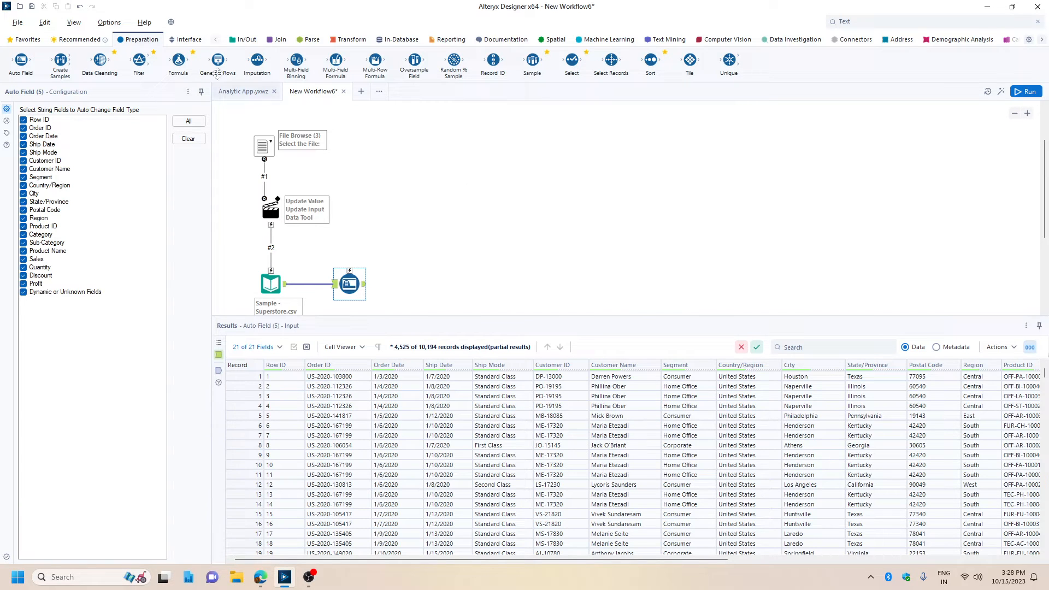
pyautogui.moveTo(139, 61); pyautogui.dragTo(435, 282)
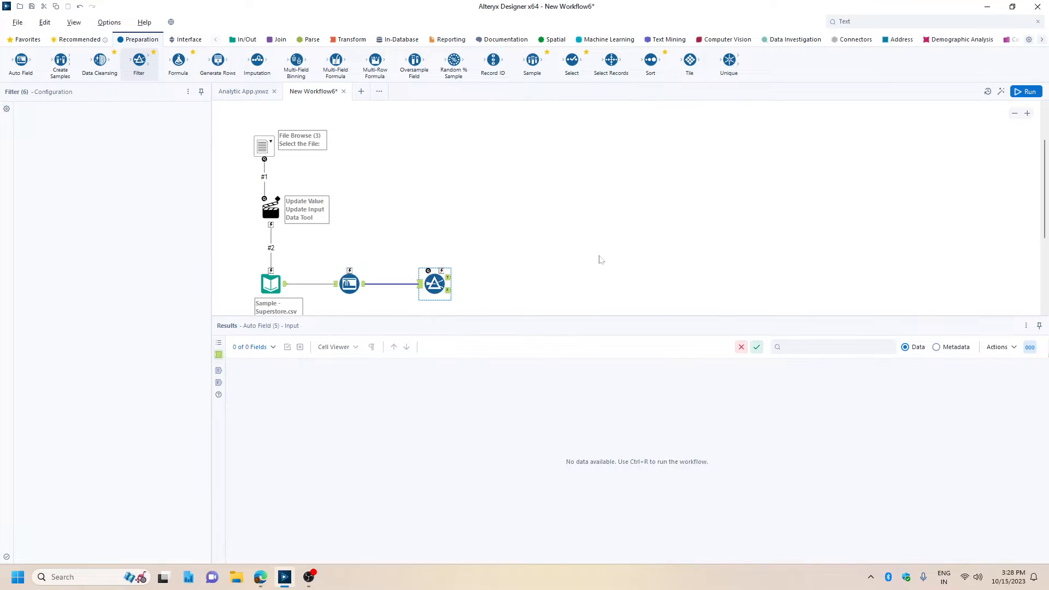
pyautogui.click(64, 153)
pyautogui.scroll(-4, 64, 241)
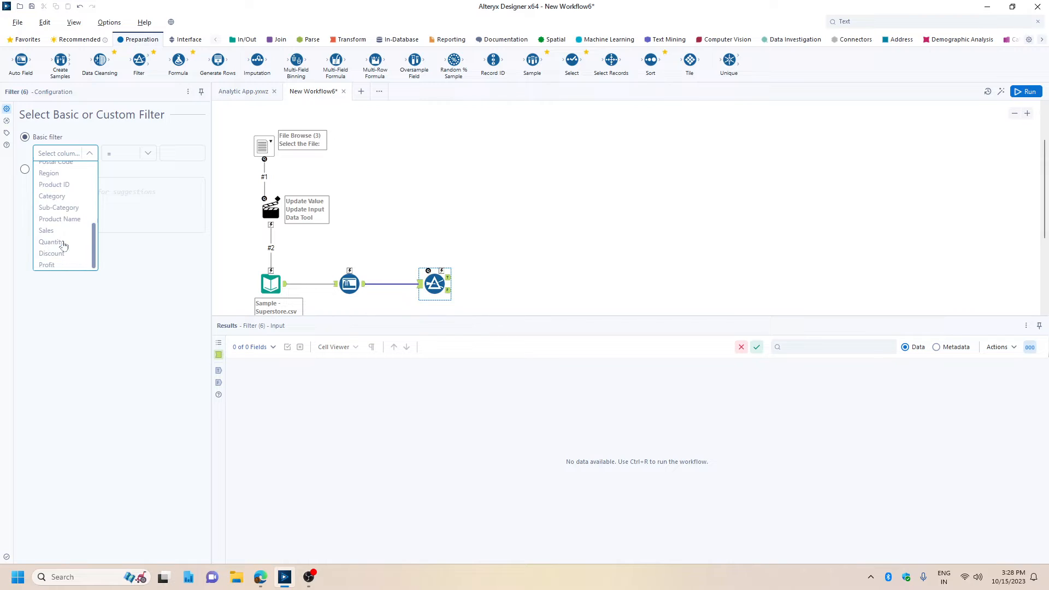
pyautogui.click(71, 200)
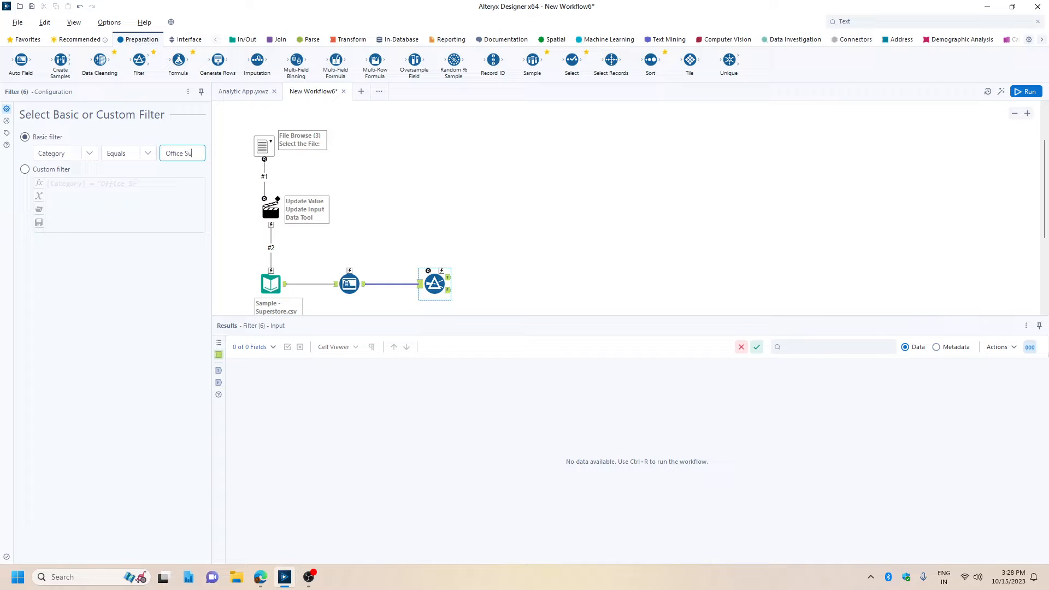
pyautogui.write('Office Supplies')
# Run the workflow and review the records in the Filter's True output, closing the results window when done.
pyautogui.click(1023, 91)
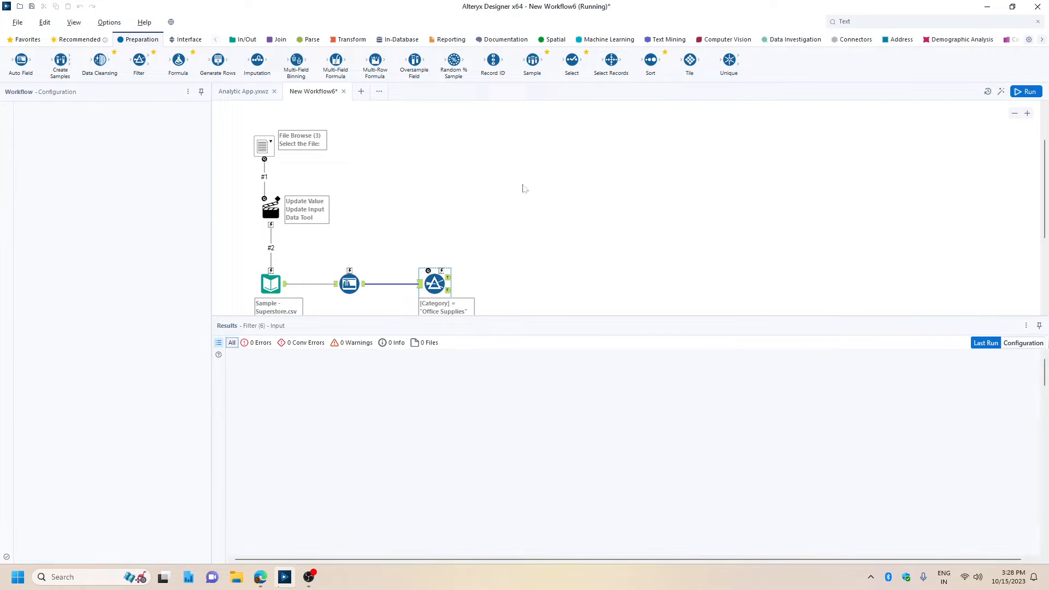
pyautogui.scroll(-1, 541, 155)
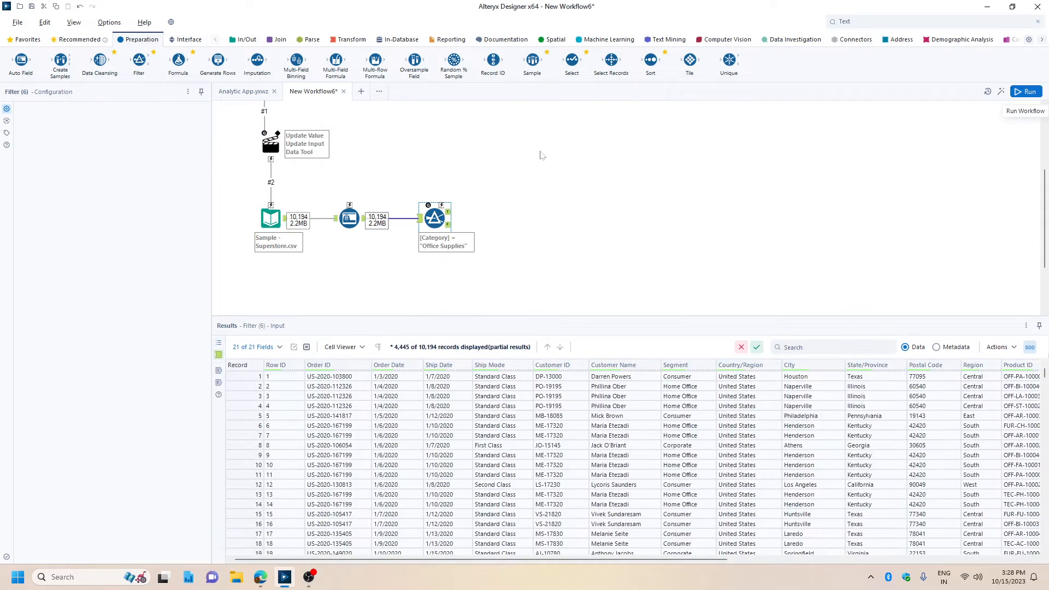
pyautogui.click(448, 211)
pyautogui.moveTo(612, 561); pyautogui.dragTo(881, 560)
pyautogui.scroll(-3, 647, 394)
pyautogui.scroll(-19, 649, 383)
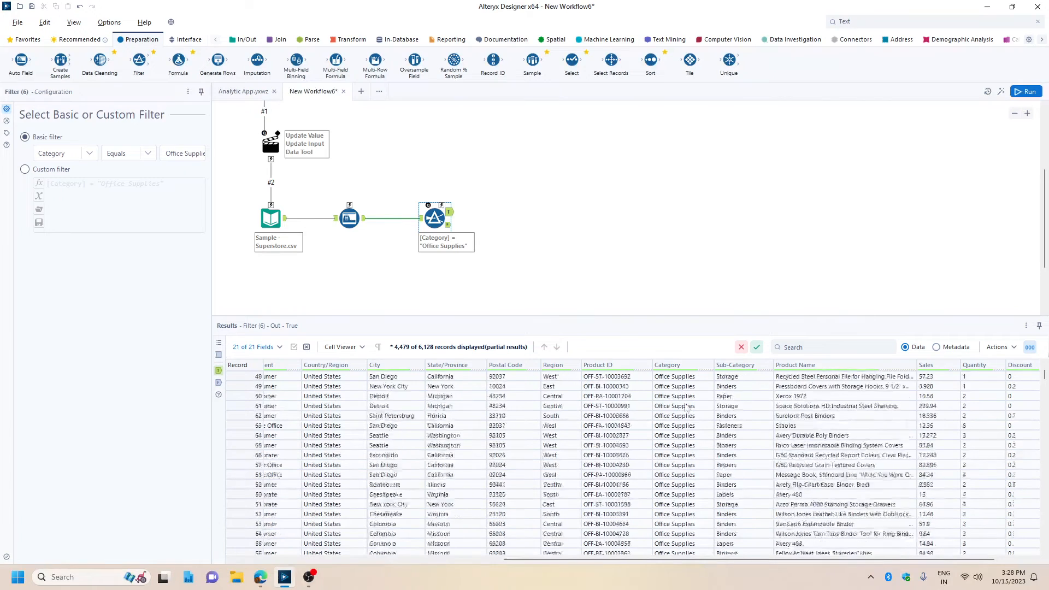
pyautogui.click(1026, 326)
pyautogui.click(981, 387)
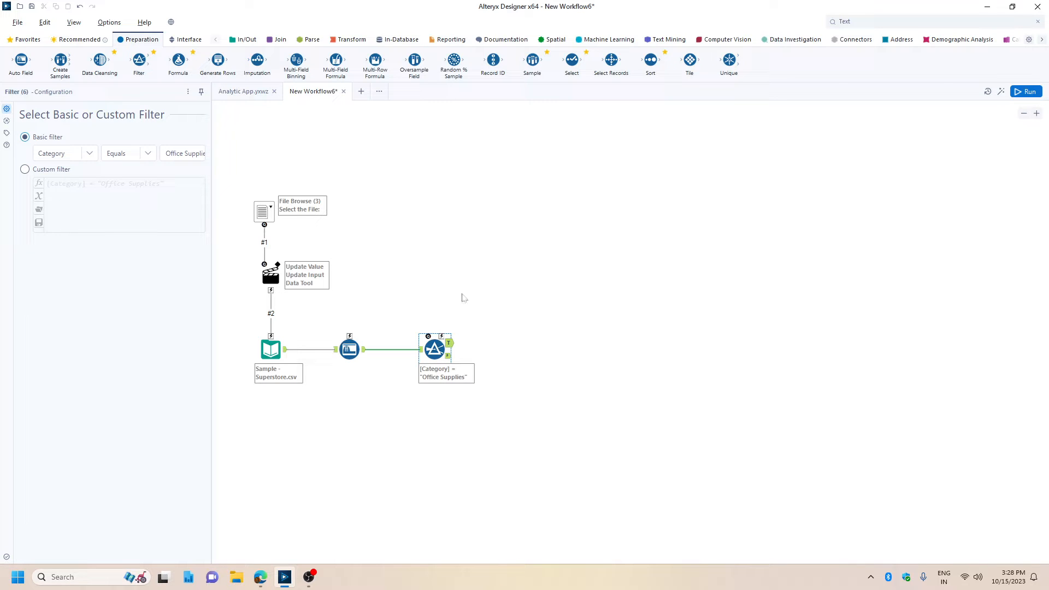
# Add a Drop Down tool above the Filter with the prompt "Select the Category:" and list values from Fields from Connected Tool.
pyautogui.click(186, 40)
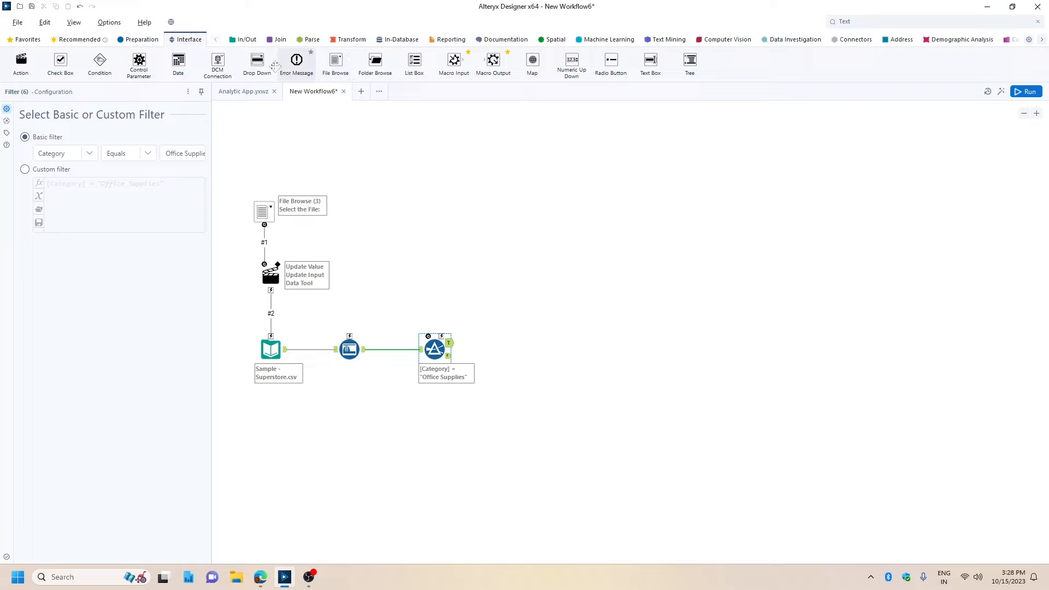
pyautogui.moveTo(257, 61); pyautogui.dragTo(440, 209)
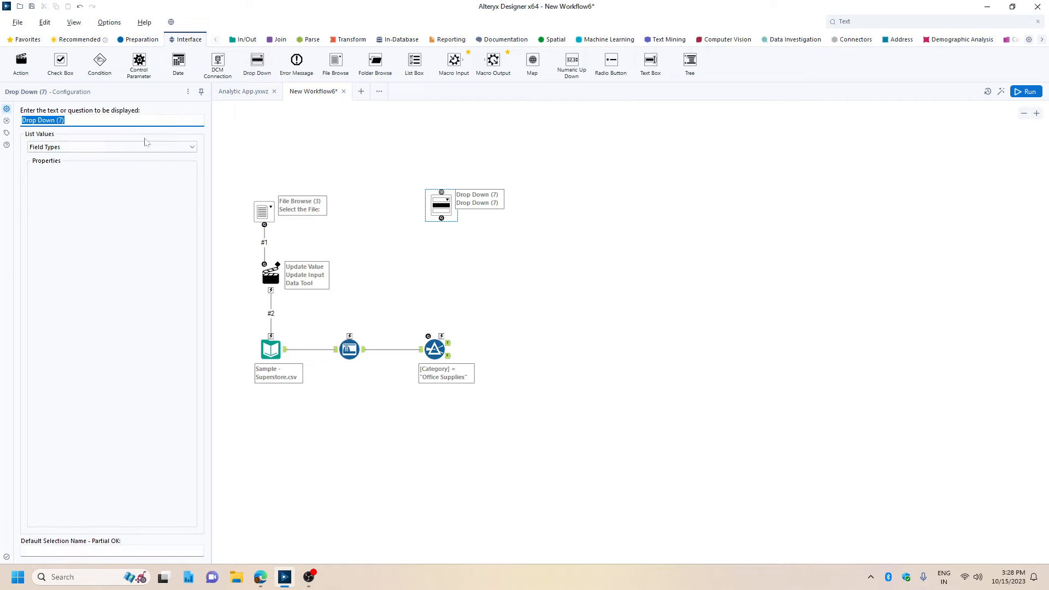
pyautogui.write('Select the Category:')
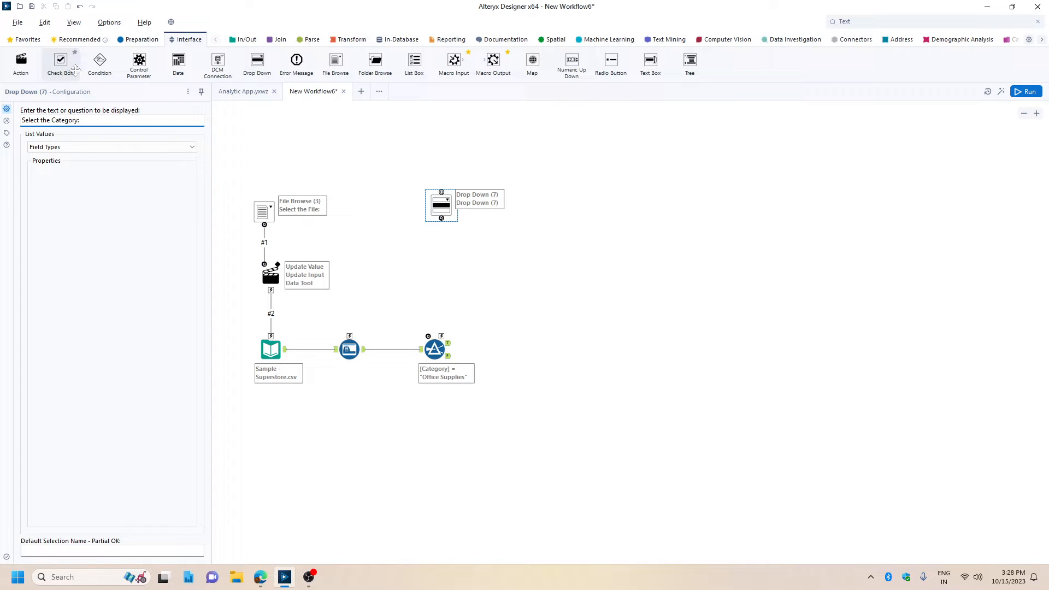
pyautogui.click(55, 147)
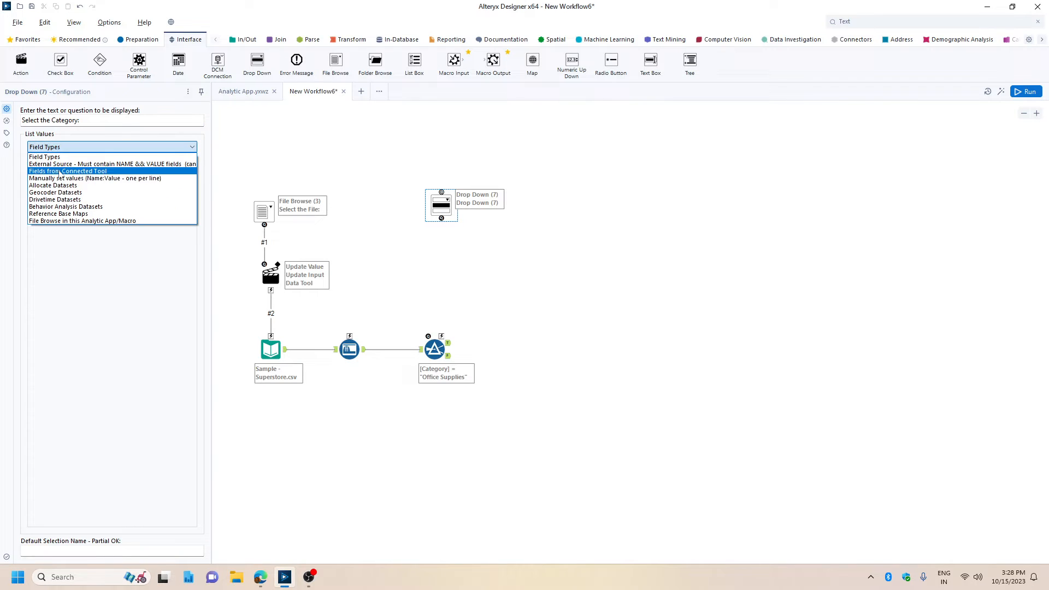
pyautogui.click(60, 172)
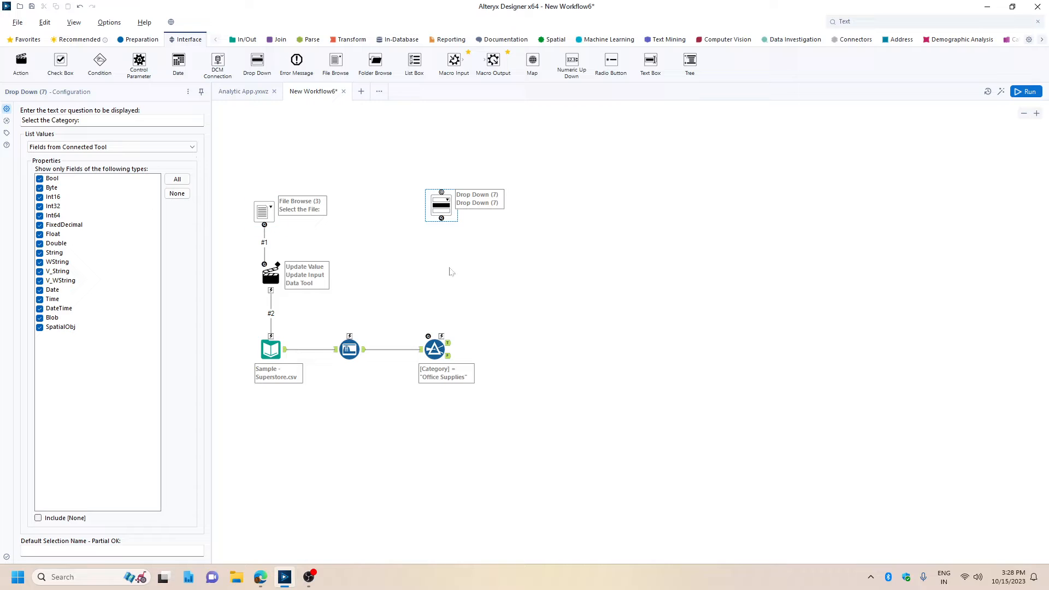
# Space the Drop Down and Filter tools farther apart and connect the Drop Down to the Filter.
pyautogui.moveTo(443, 206); pyautogui.dragTo(469, 213)
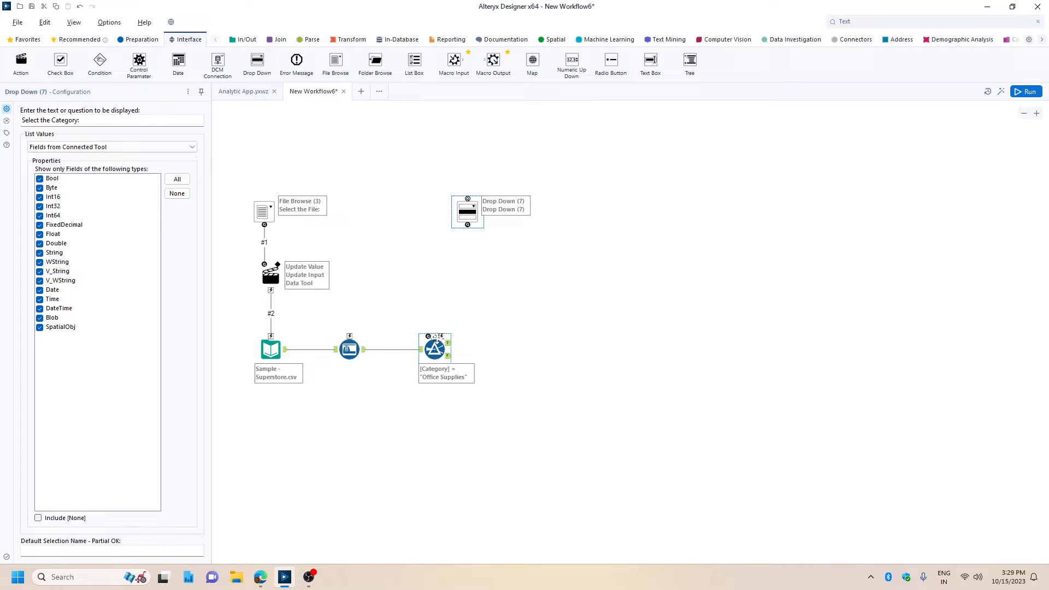
pyautogui.moveTo(435, 349); pyautogui.dragTo(567, 349)
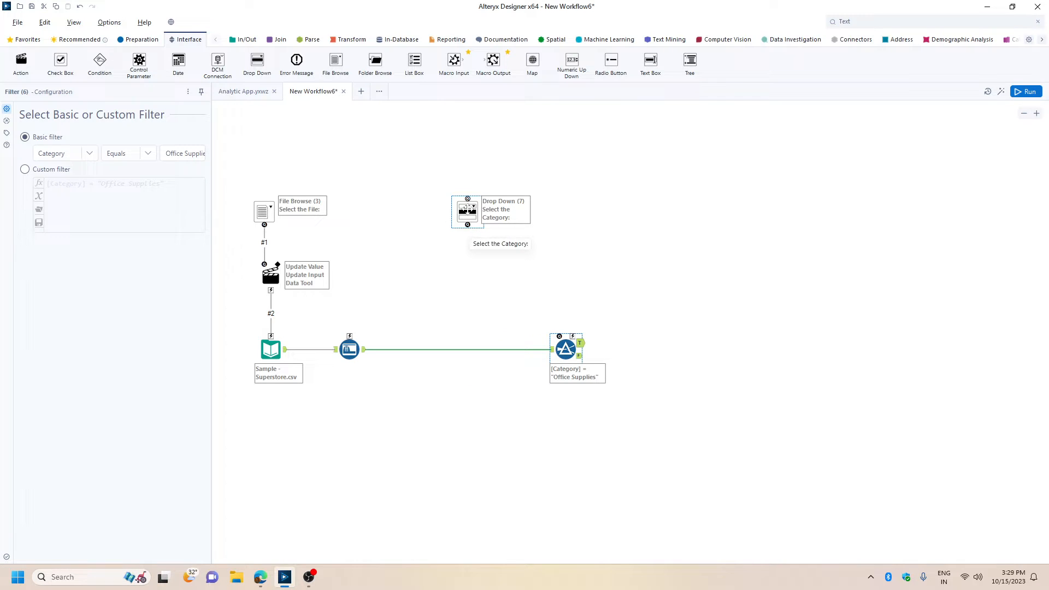
pyautogui.click(468, 229)
pyautogui.moveTo(469, 227); pyautogui.dragTo(572, 336)
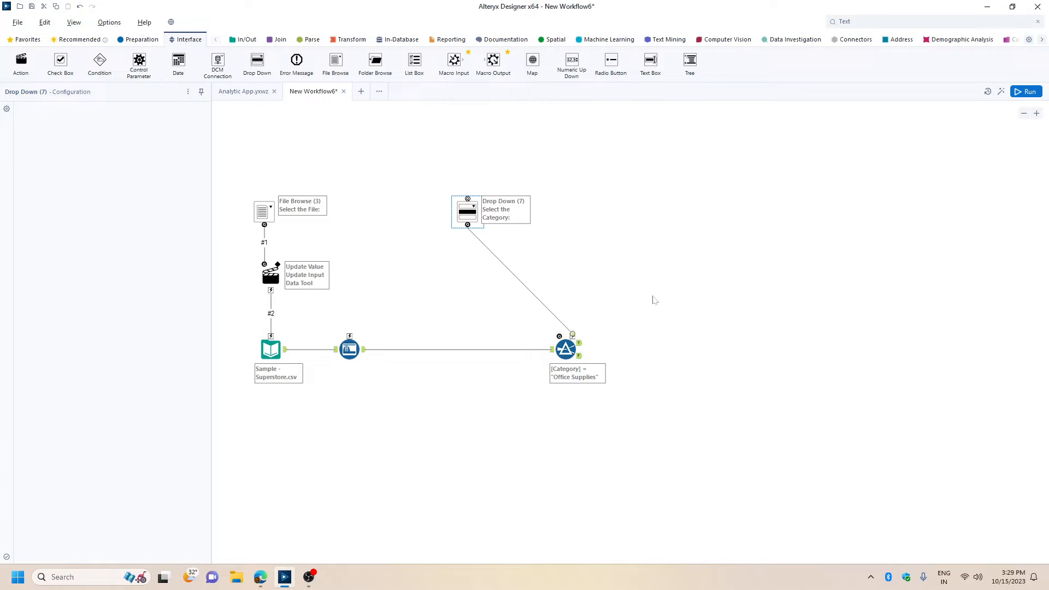
# Configure the Filter's Action tool to update the Operand value, replacing the specific string Office Supplies.
pyautogui.click(518, 276)
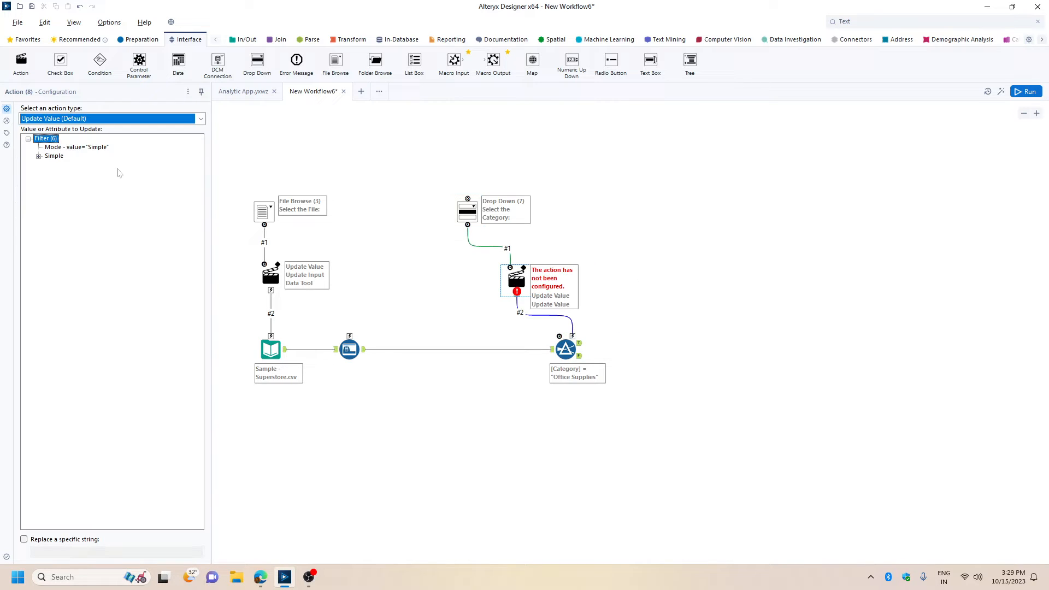
pyautogui.doubleClick(55, 157)
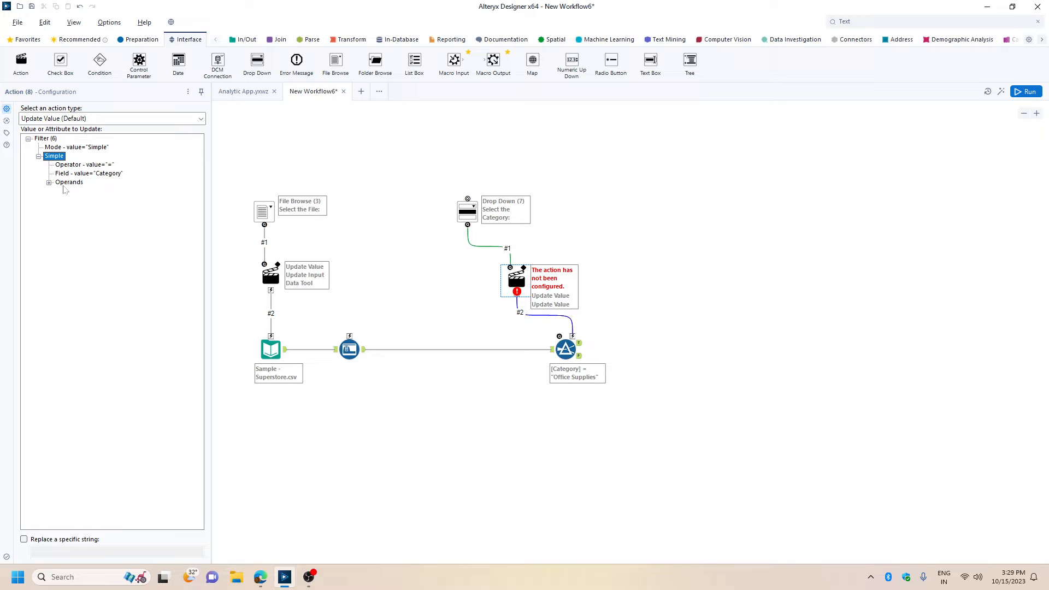
pyautogui.doubleClick(64, 185)
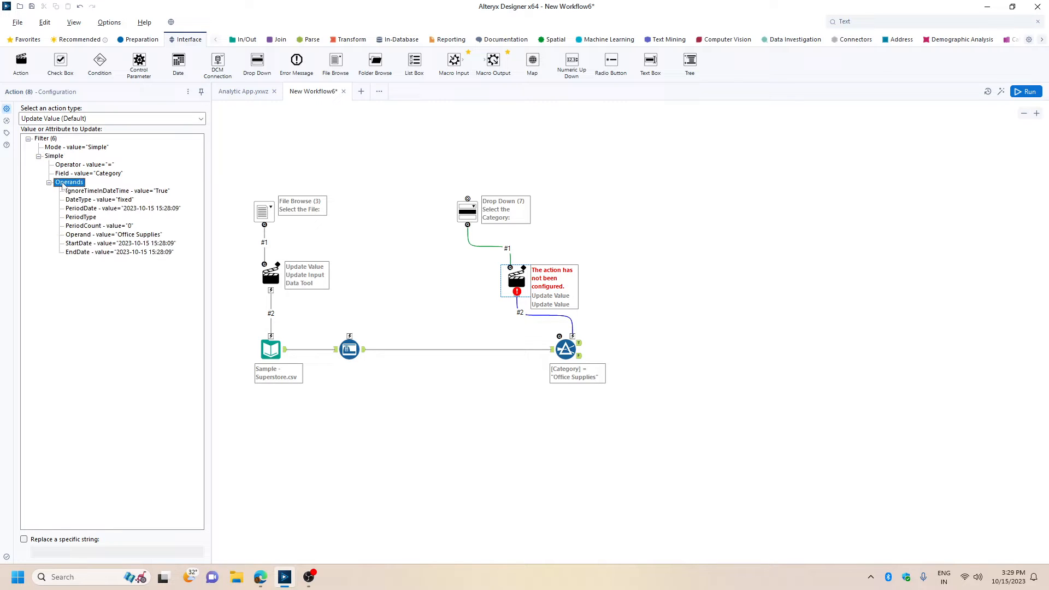
pyautogui.click(109, 237)
pyautogui.click(24, 540)
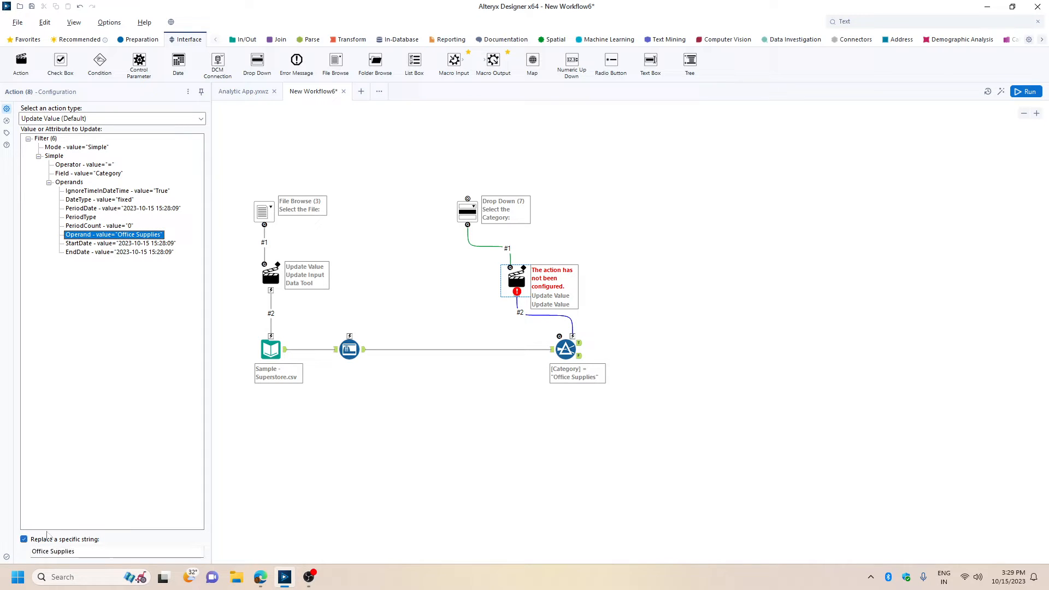
# Add a Summarize tool branching off the Auto Field tool's output.
pyautogui.click(461, 210)
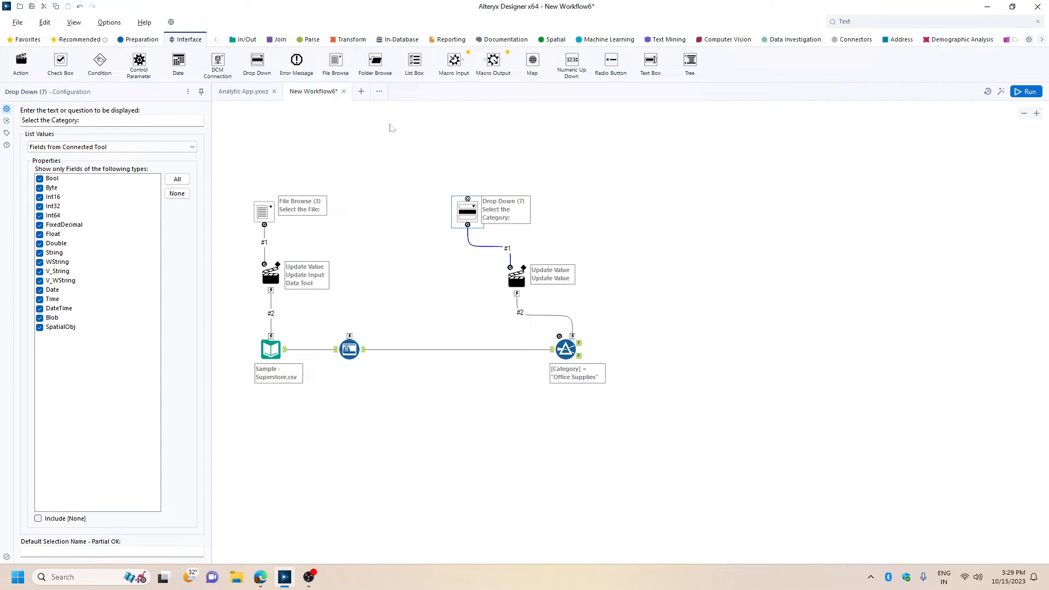
pyautogui.click(350, 40)
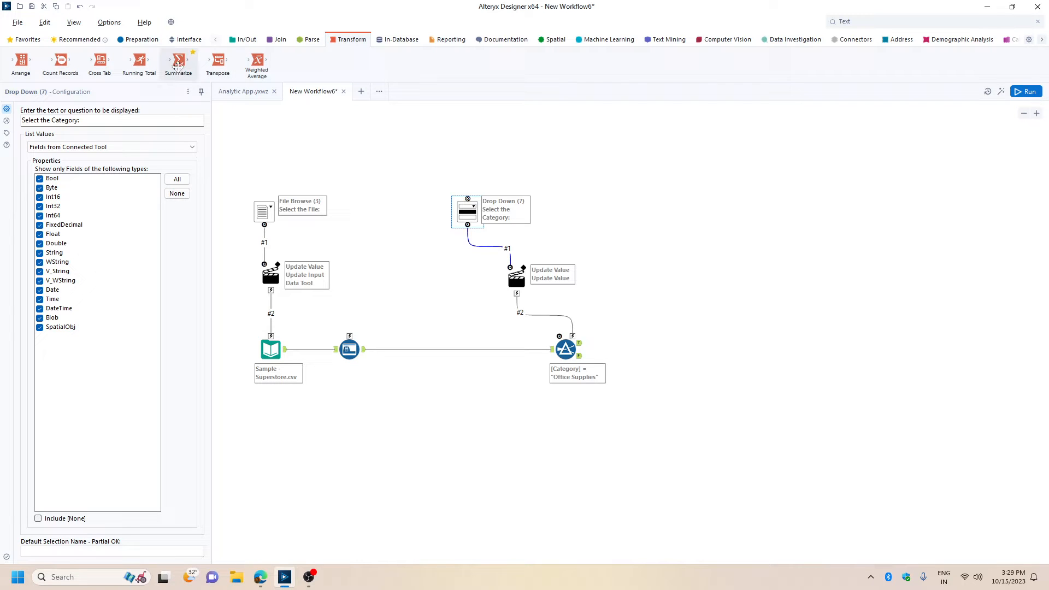
pyautogui.moveTo(178, 65); pyautogui.dragTo(403, 305)
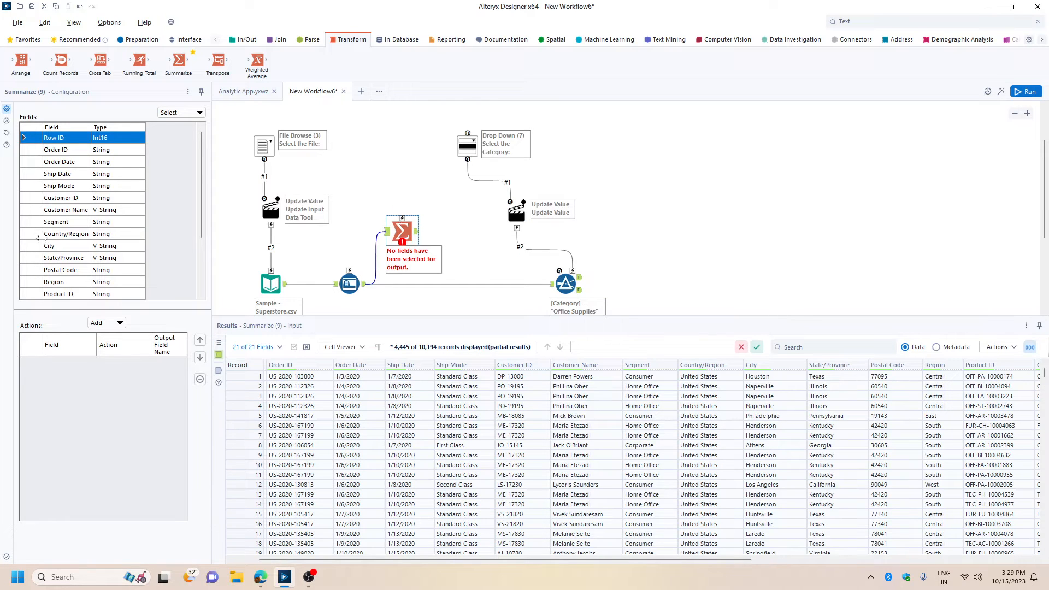
# Configure the Summarize tool to group by Category and count Category.
pyautogui.scroll(-3, 77, 245)
pyautogui.click(63, 224)
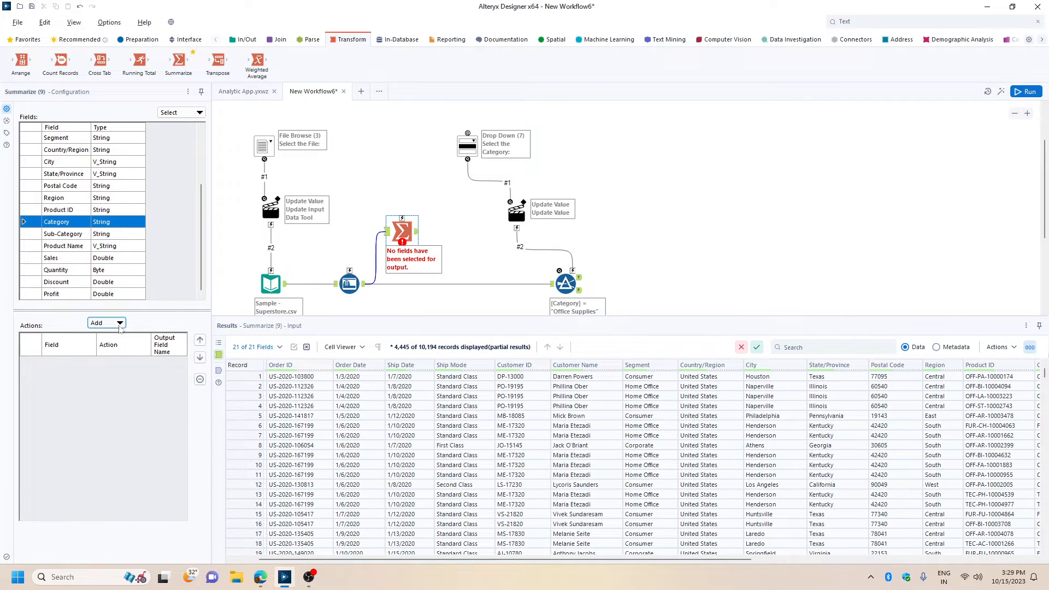
pyautogui.click(107, 323)
pyautogui.click(113, 339)
pyautogui.click(112, 324)
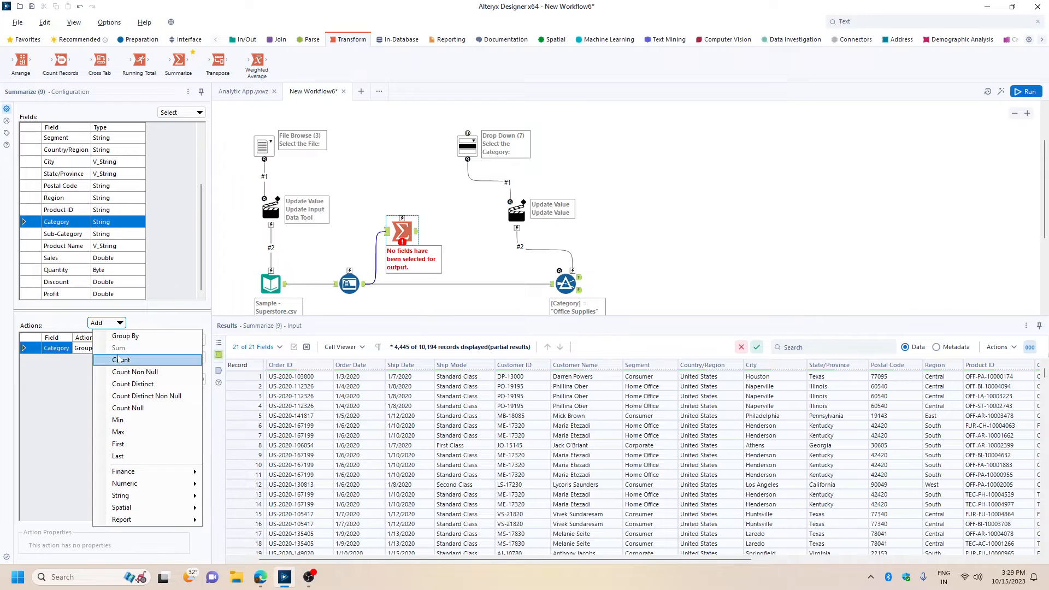
pyautogui.click(118, 360)
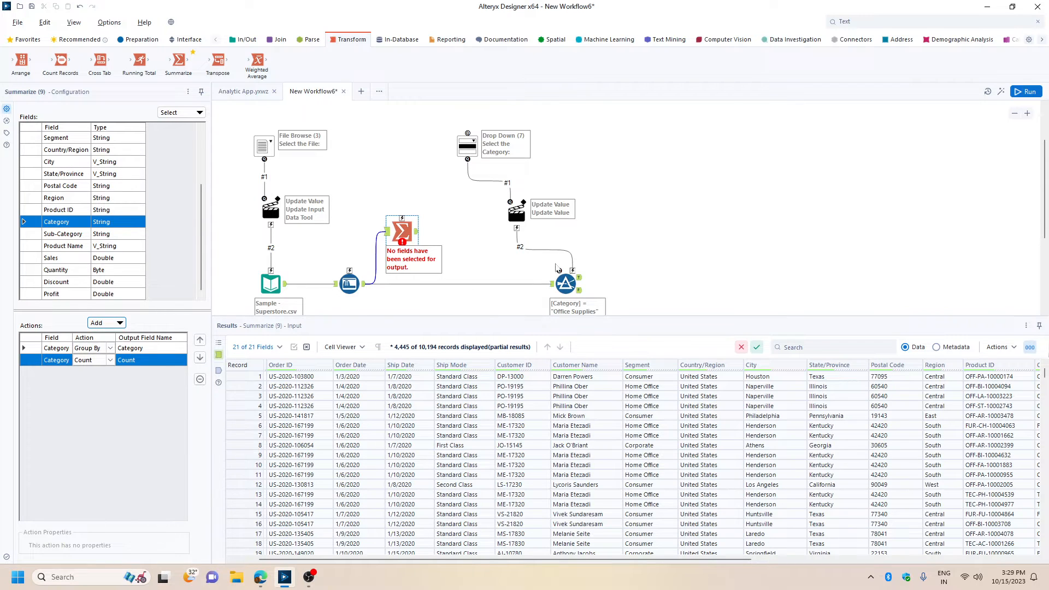
pyautogui.click(766, 209)
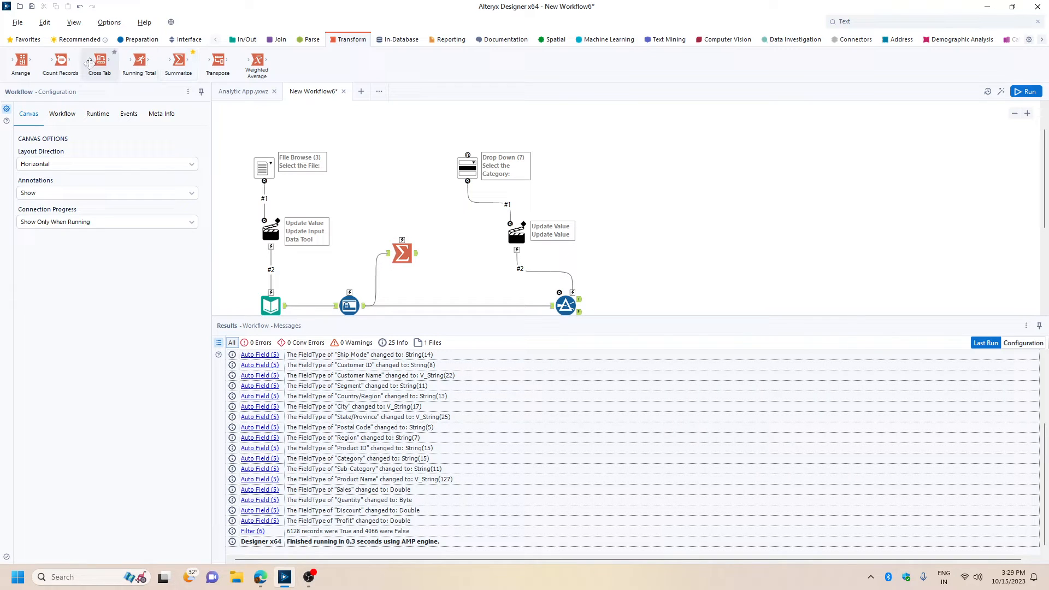
# Add a Cross Tab tool above the Summarize tool and shift the Drop Down, its Action and the Filter farther right.
pyautogui.moveTo(100, 61); pyautogui.dragTo(410, 188)
pyautogui.scroll(-2, 547, 164)
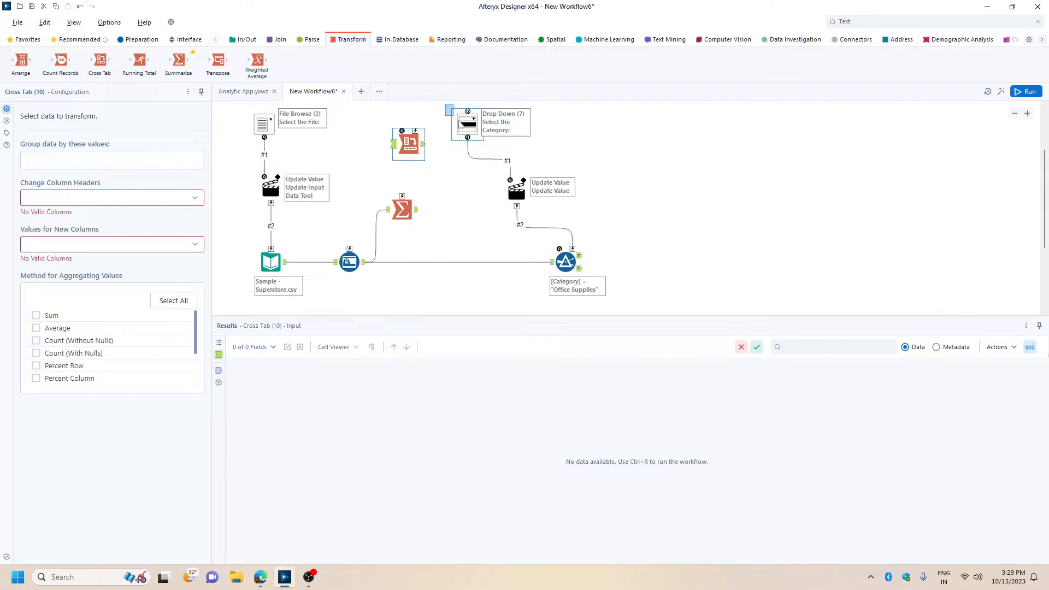
pyautogui.moveTo(445, 105); pyautogui.dragTo(650, 307)
pyautogui.moveTo(473, 123); pyautogui.dragTo(597, 143)
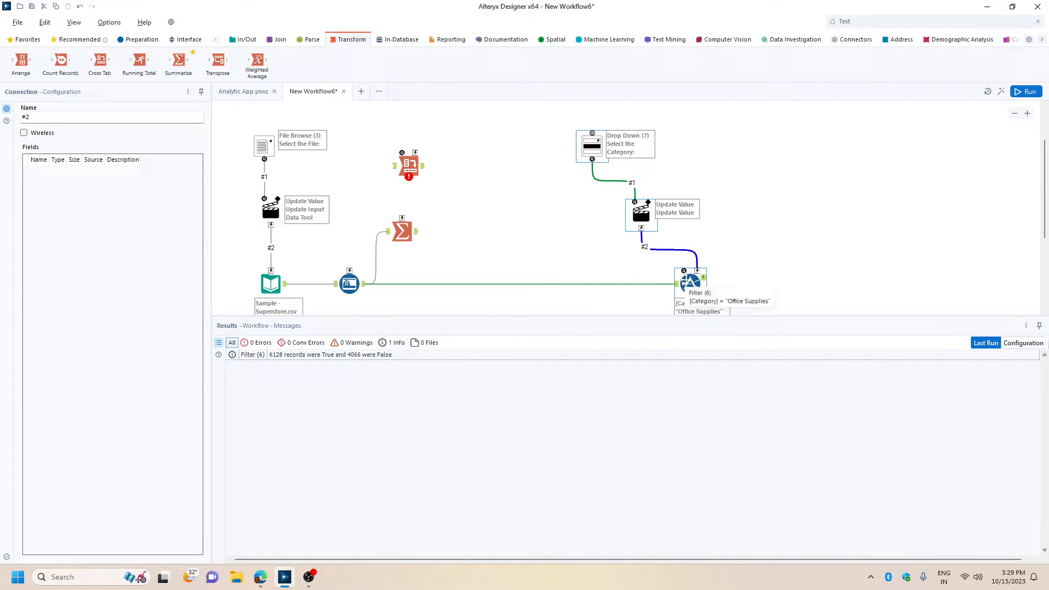
# Reposition the Cross Tab to the upper right of the Summarize tool and connect the Summarize output to it.
pyautogui.click(421, 164)
pyautogui.moveTo(450, 161); pyautogui.dragTo(474, 172)
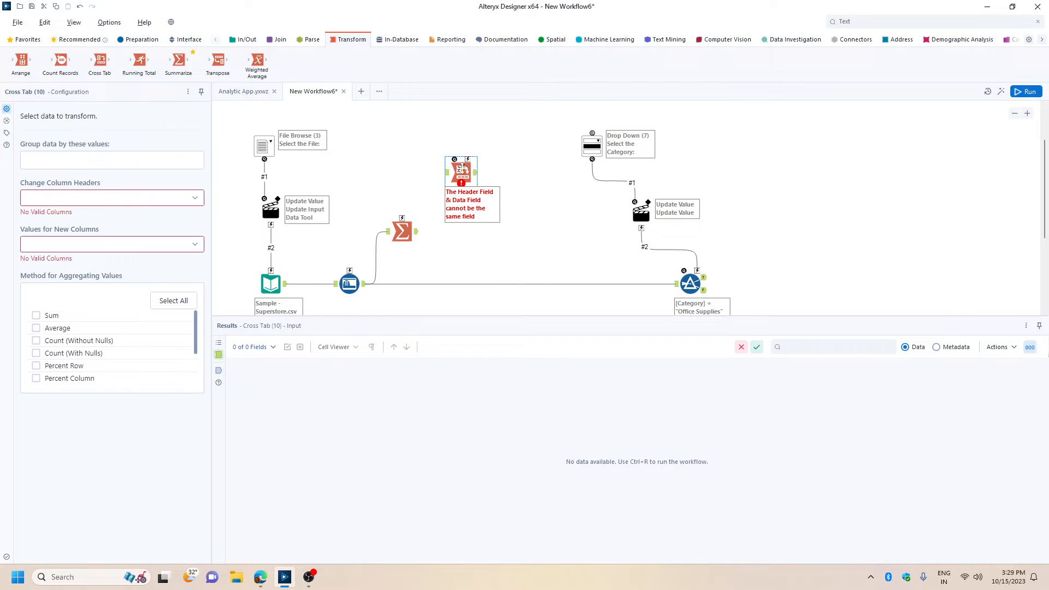
pyautogui.moveTo(417, 232); pyautogui.dragTo(446, 173)
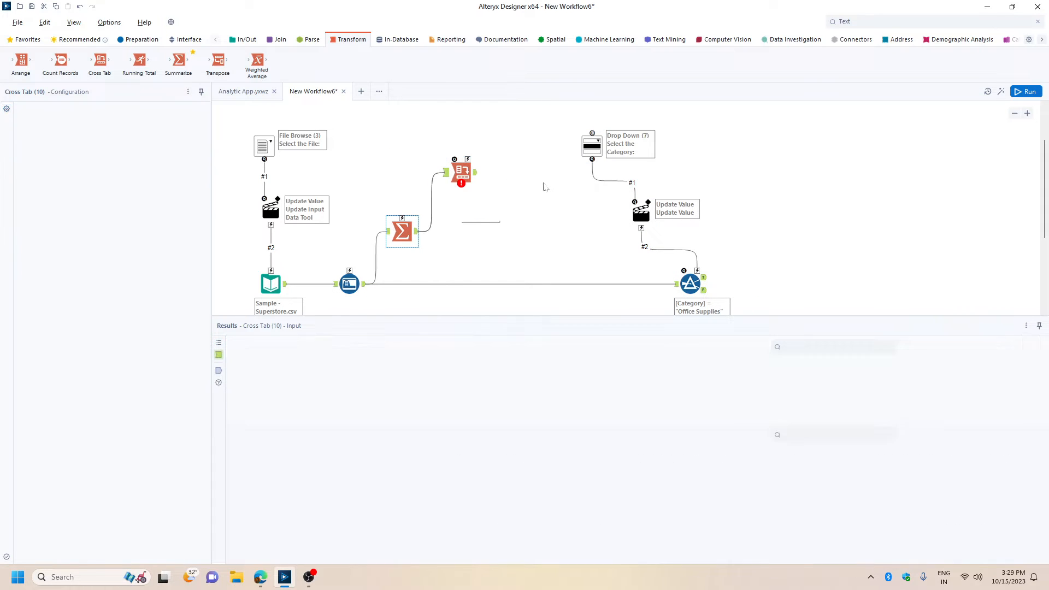
pyautogui.scroll(3, 532, 192)
pyautogui.scroll(-2, 517, 189)
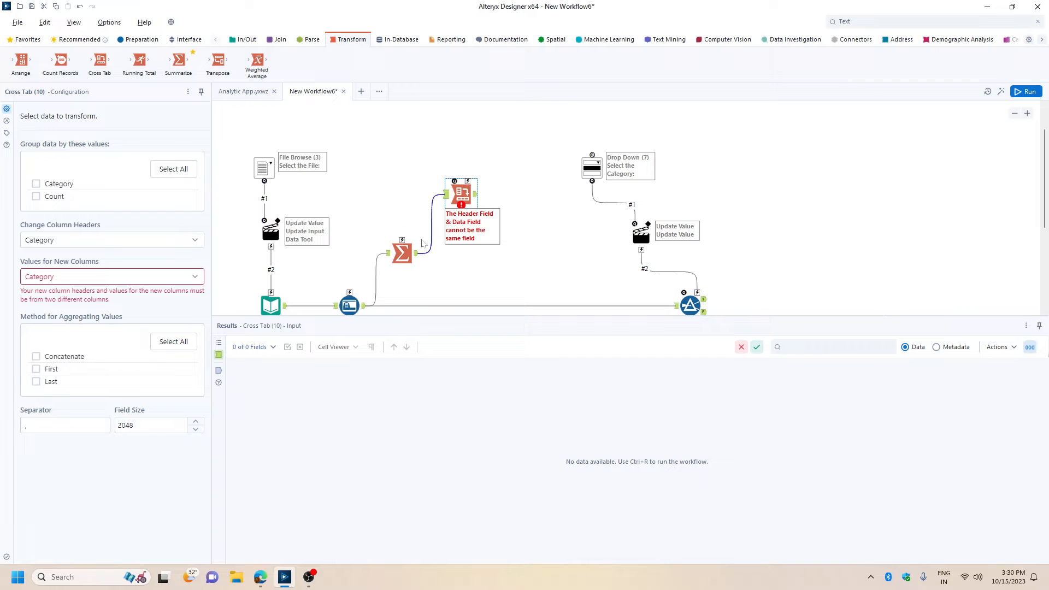
# Configure the Cross Tab to use Category as column headers and Count as new column values, aggregated by First.
pyautogui.click(402, 259)
pyautogui.click(461, 194)
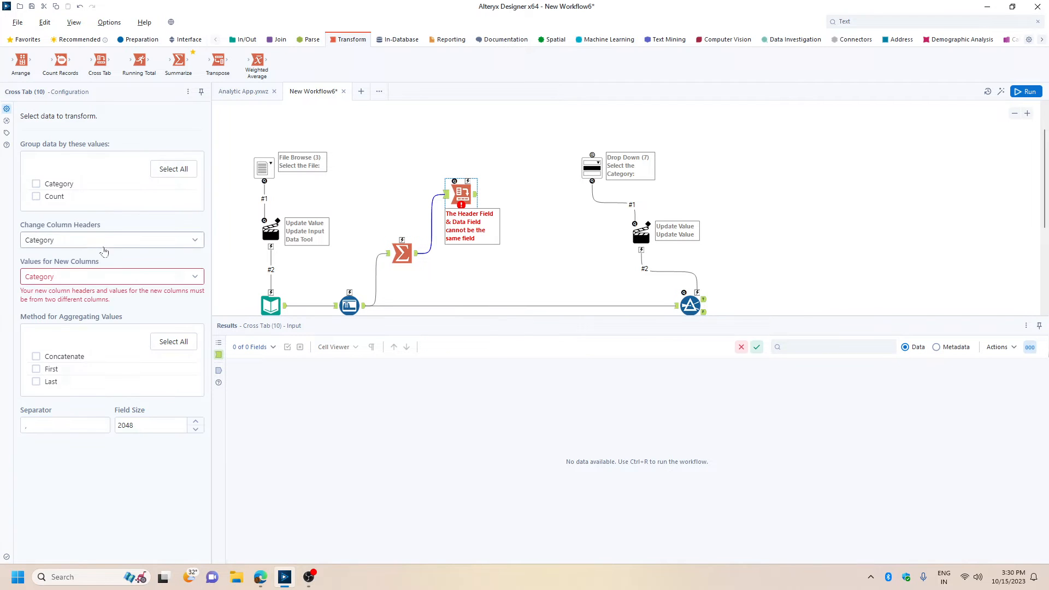
pyautogui.click(70, 277)
pyautogui.click(48, 315)
pyautogui.scroll(-2, 50, 386)
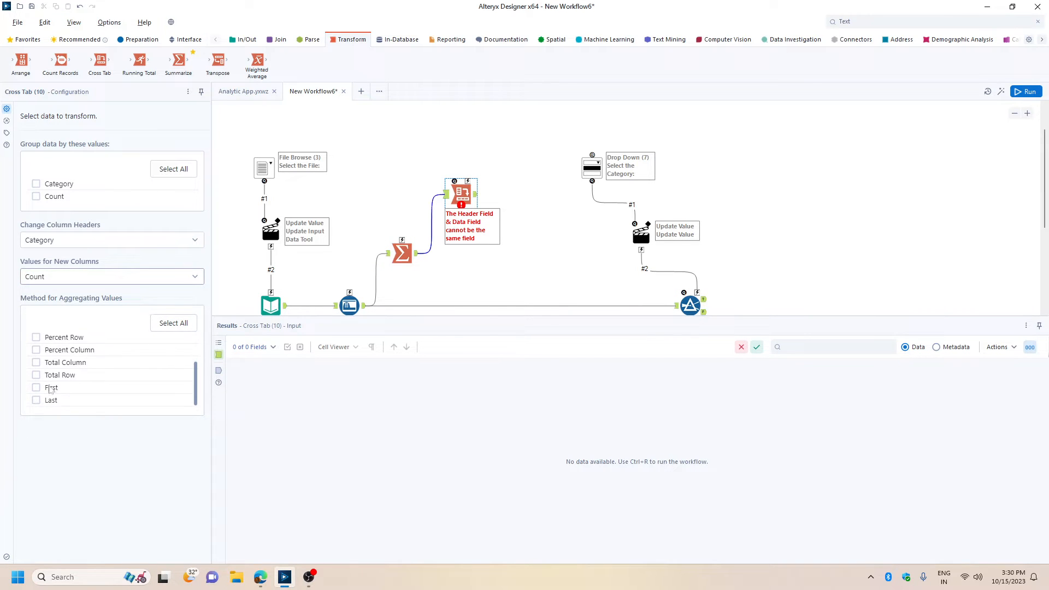
pyautogui.click(50, 388)
# Connect the Cross Tab output to the Drop Down tool and hide the Results window.
pyautogui.moveTo(476, 194); pyautogui.dragTo(591, 156)
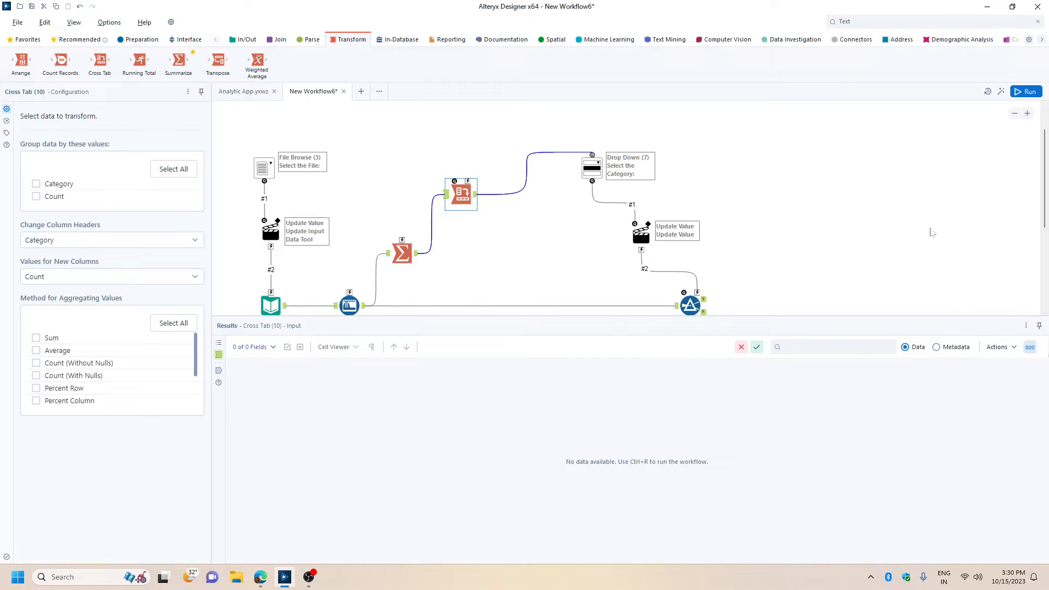
pyautogui.click(1026, 327)
pyautogui.click(978, 378)
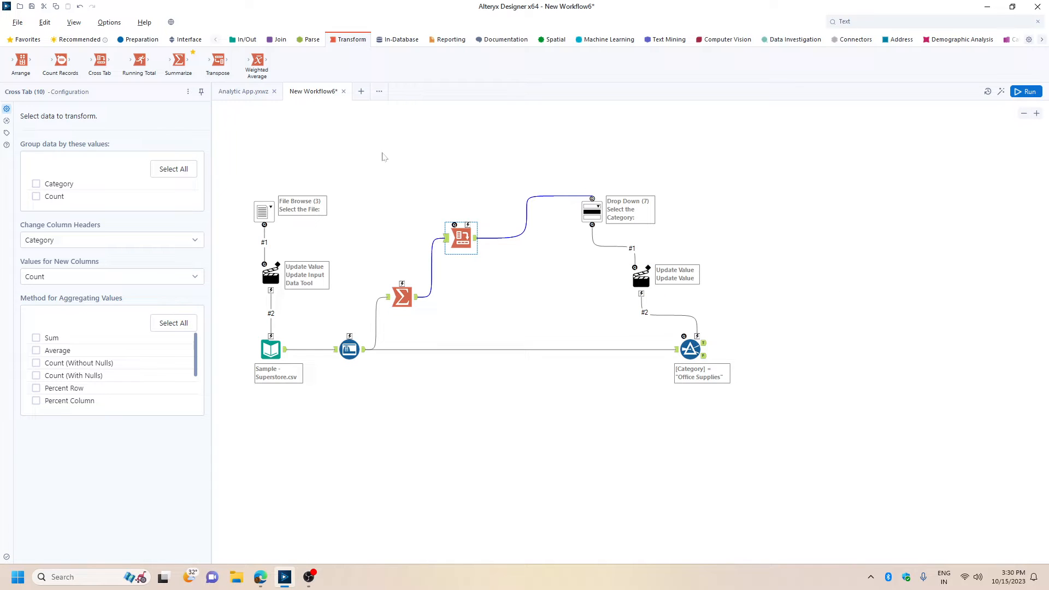
# Group the Summarize, Cross Tab, Drop Down, Action and Filter tools in a new container captioned Category.
pyautogui.moveTo(382, 157); pyautogui.dragTo(781, 442)
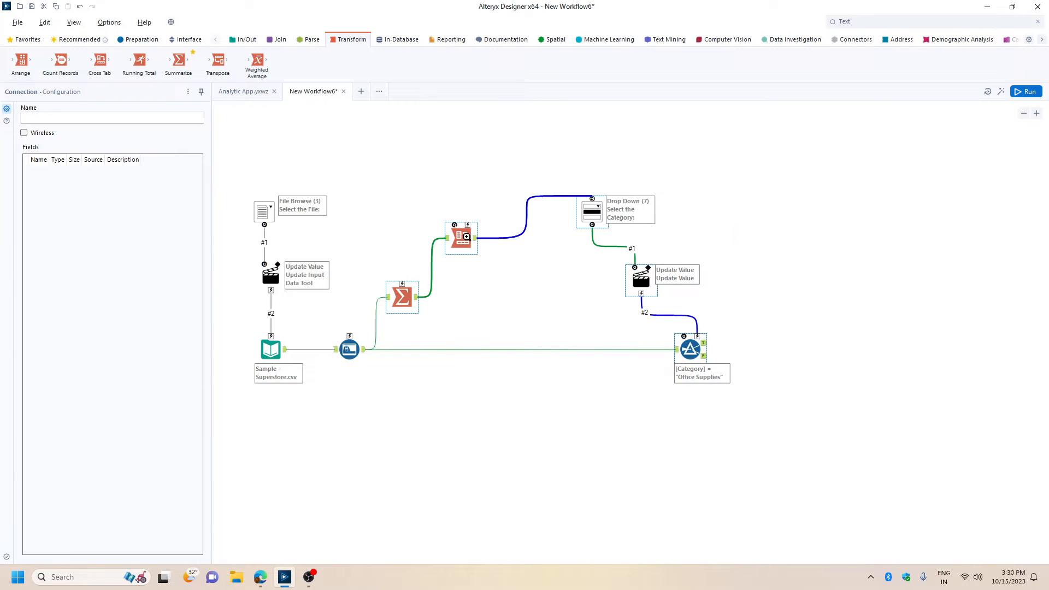
pyautogui.rightClick(467, 237)
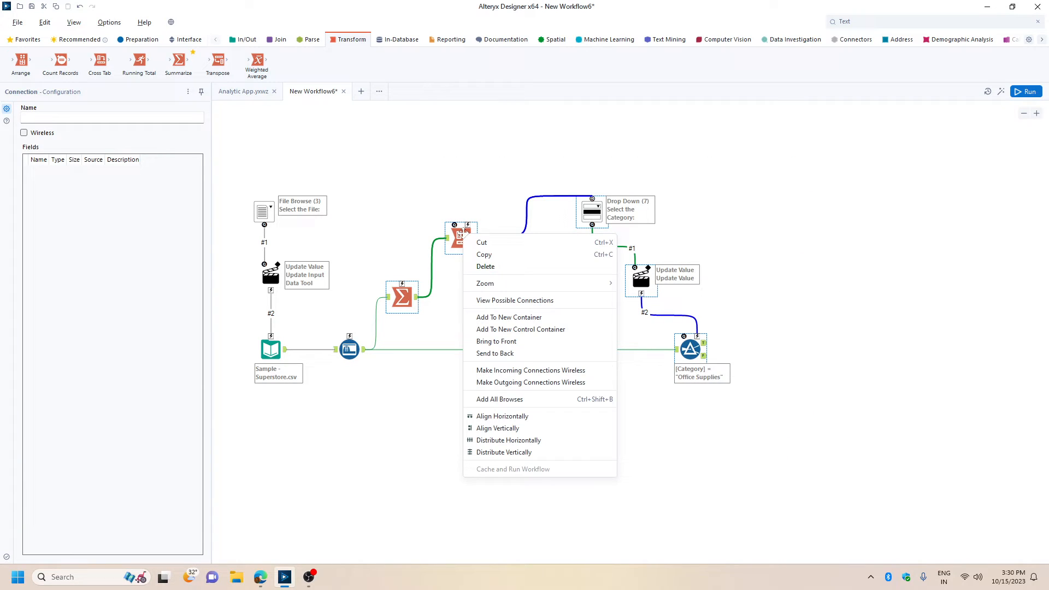
pyautogui.click(517, 322)
pyautogui.write('Cate')
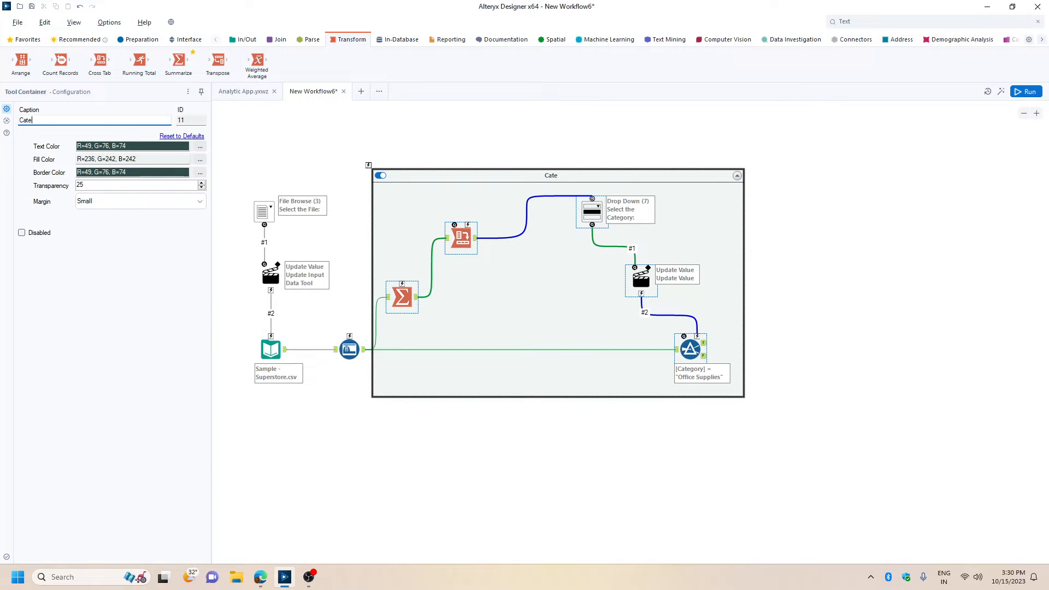
pyautogui.write('gory')
# Set the Category container's fill color to Silver.
pyautogui.click(200, 161)
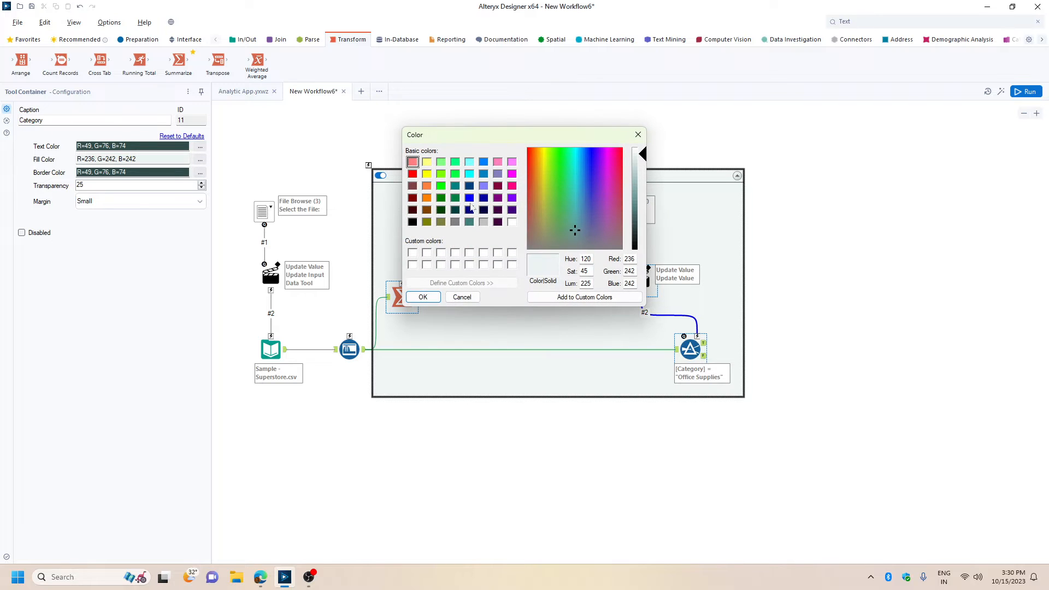
pyautogui.click(486, 222)
pyautogui.click(423, 296)
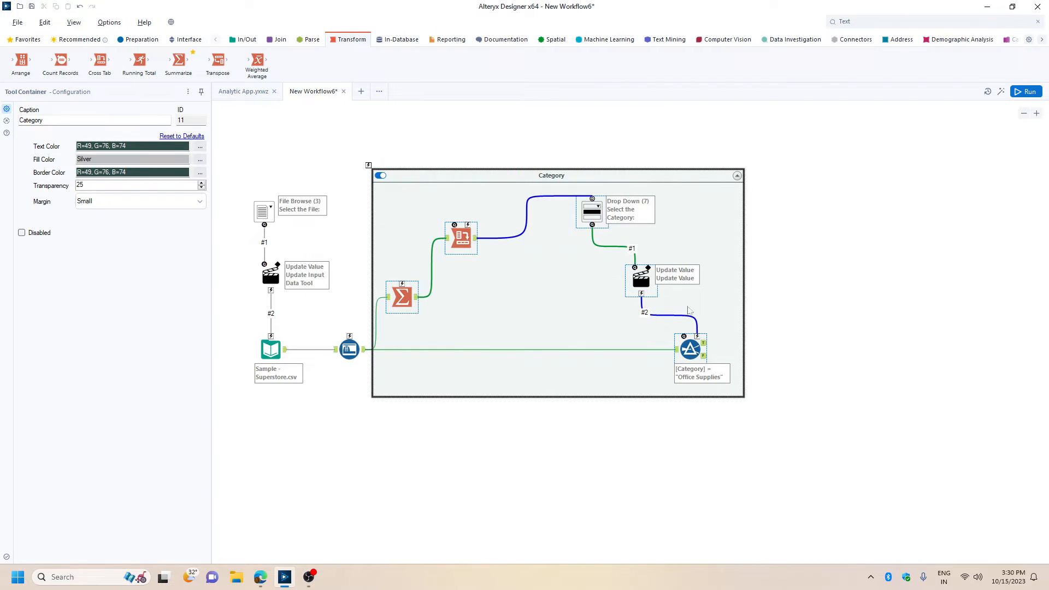
pyautogui.click(876, 282)
pyautogui.click(957, 216)
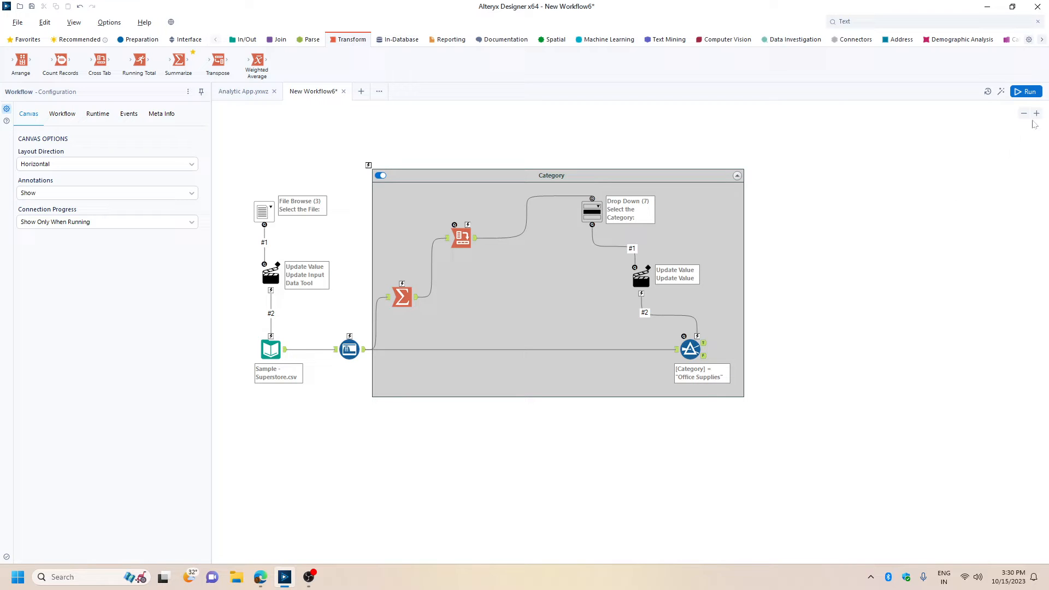
# Save the workflow to the Desktop as an analytic app named Analytic Apps in Alteryx.
pyautogui.hotkey('ctrl', 's')
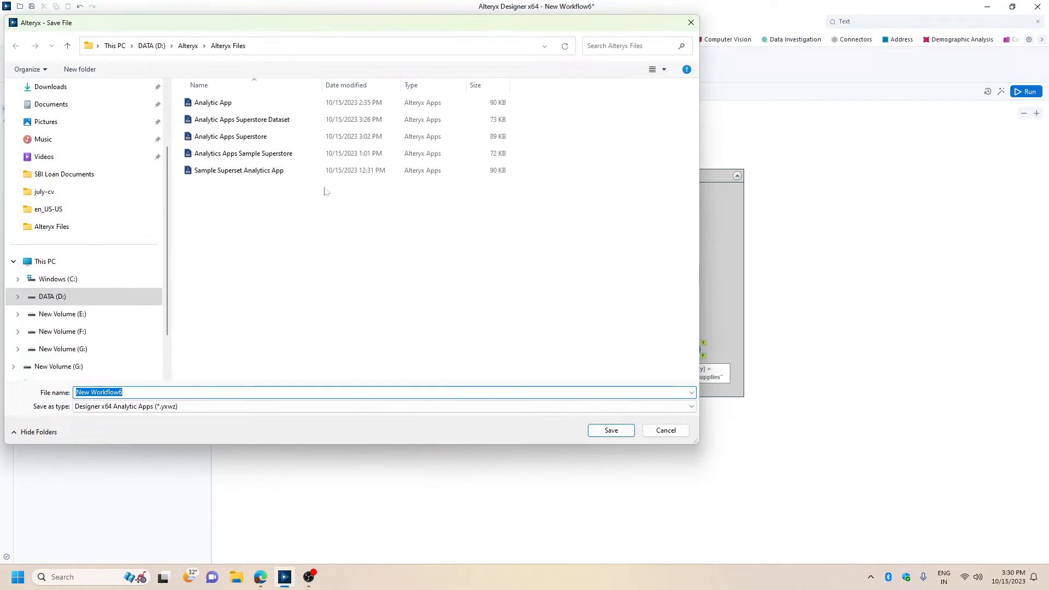
pyautogui.scroll(2, 52, 145)
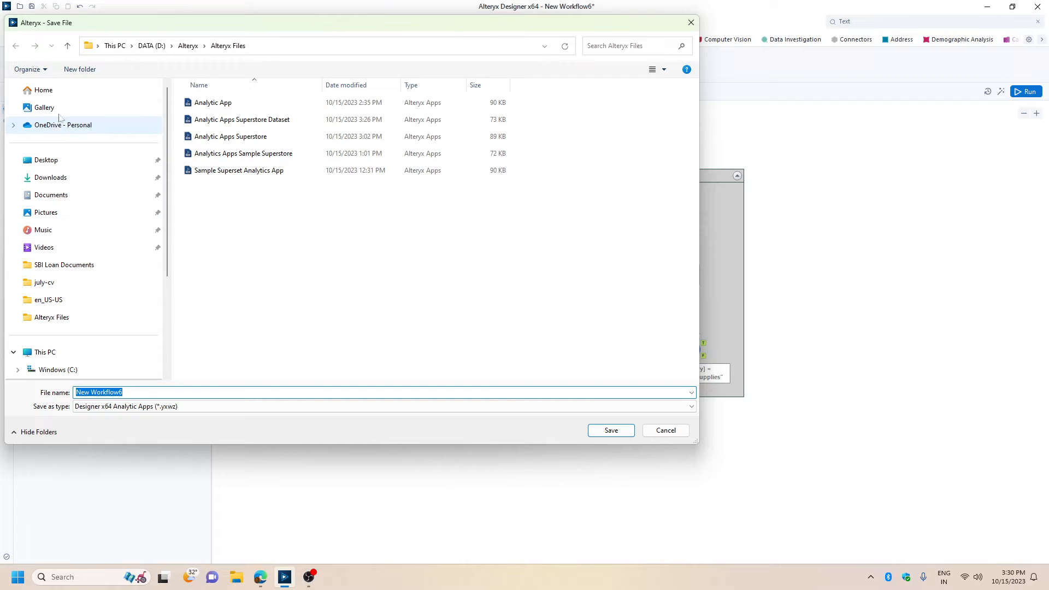
pyautogui.click(57, 109)
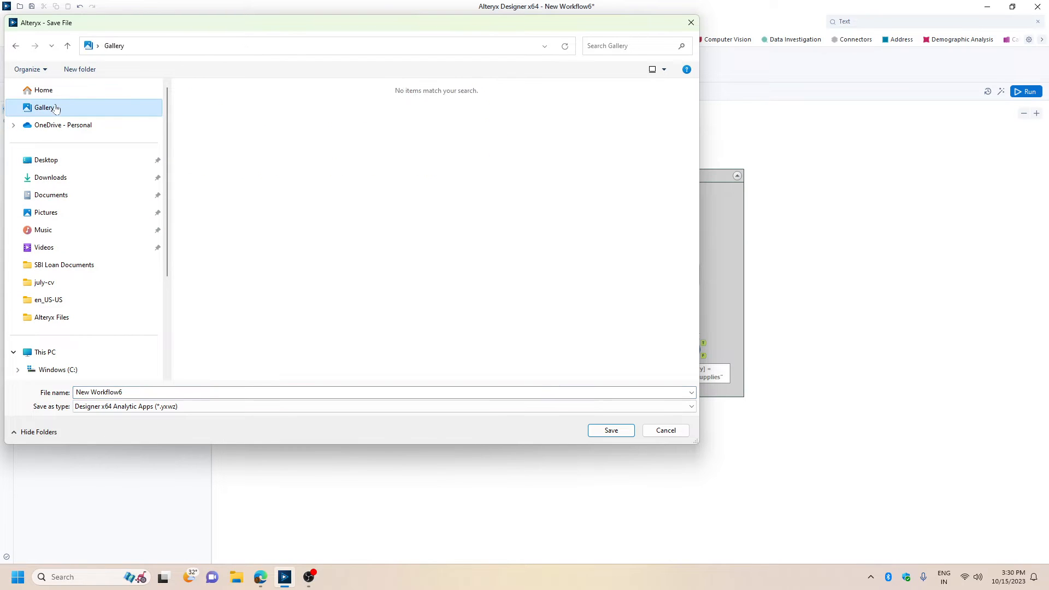
pyautogui.click(57, 161)
pyautogui.click(127, 393)
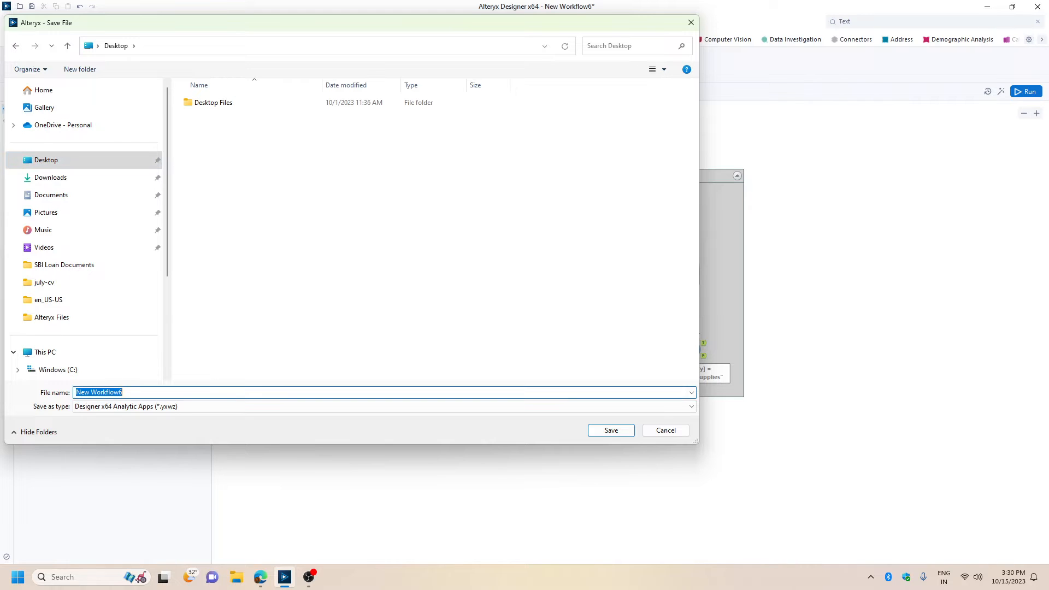
pyautogui.write('A')
pyautogui.write('ps in Alteryx')
pyautogui.press('Return')
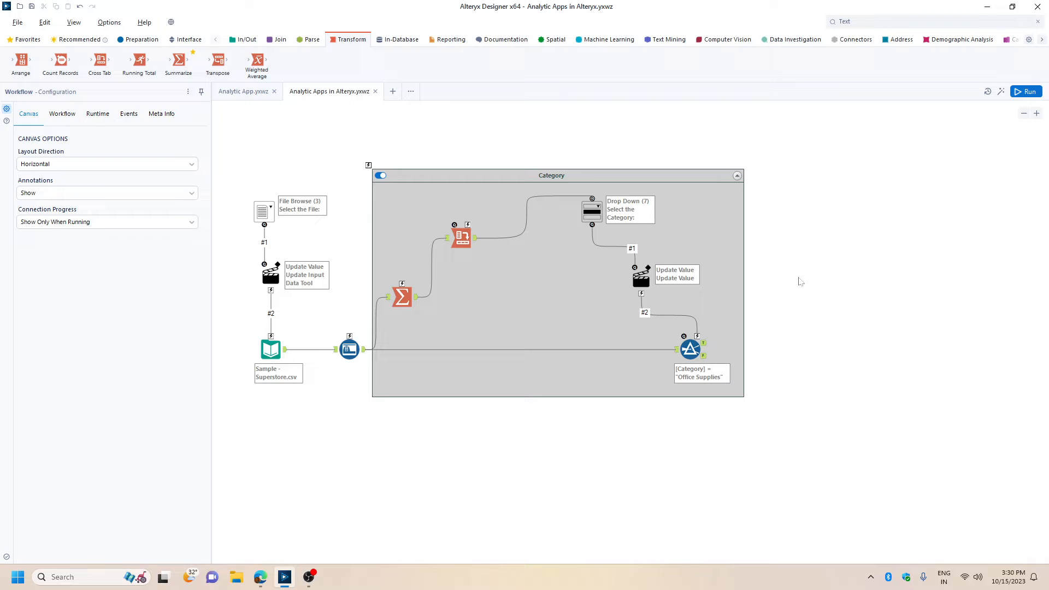
# Shift the Category container slightly right, away from the Auto Field tool, and save the app again.
pyautogui.moveTo(622, 181); pyautogui.dragTo(648, 179)
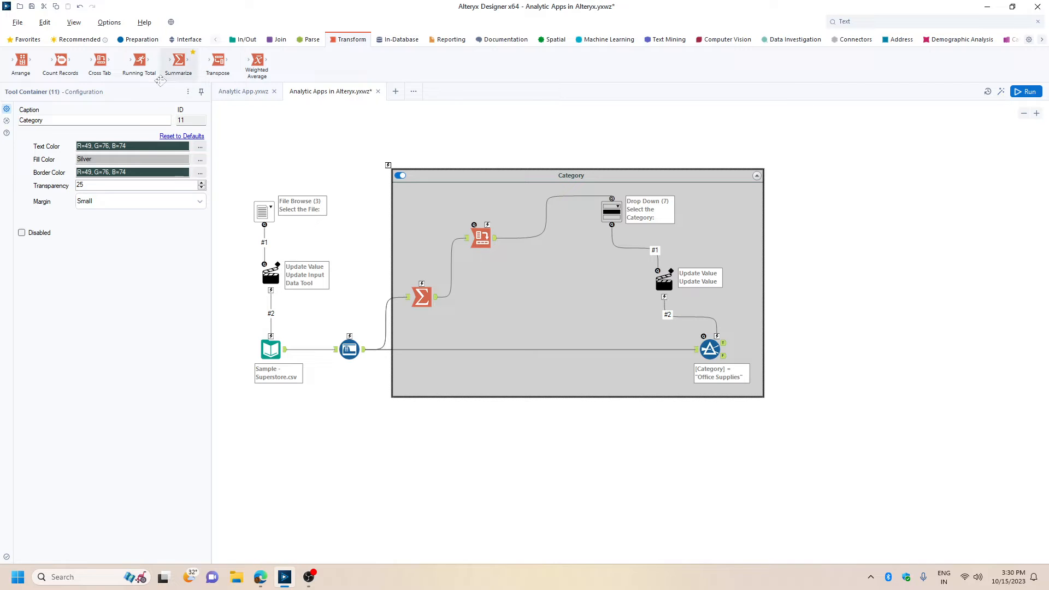
pyautogui.hotkey('ctrl', 's')
# Open the app's question interface, check the file and category choices, and cancel it.
pyautogui.click(1001, 94)
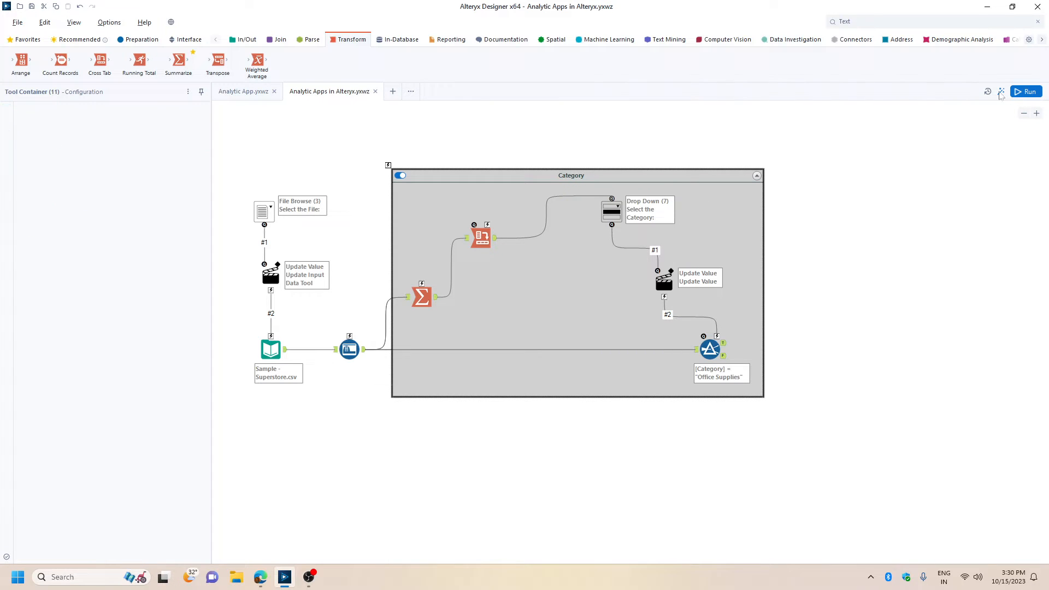
pyautogui.click(672, 222)
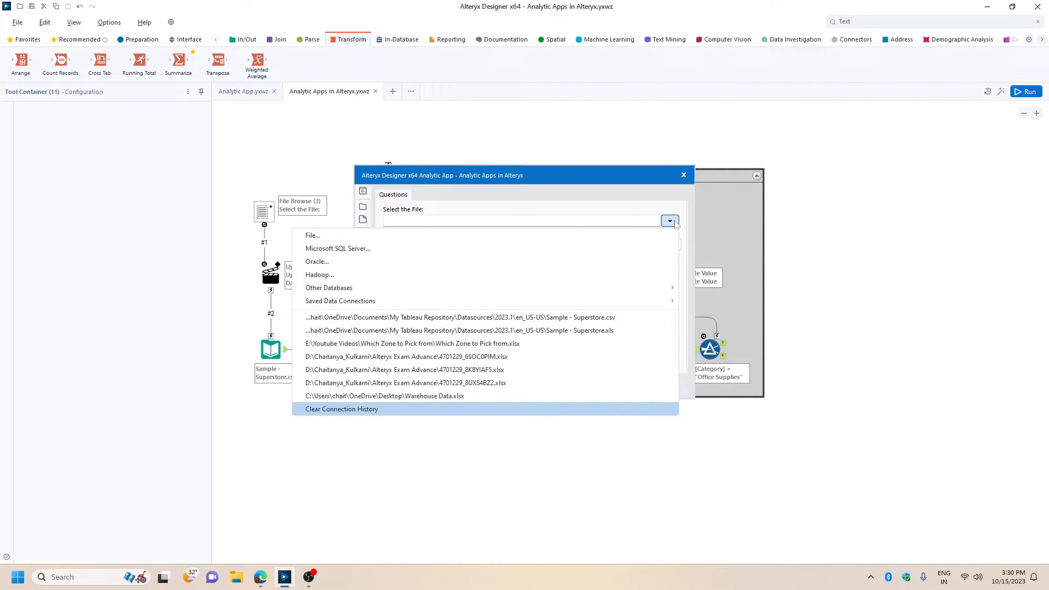
pyautogui.click(672, 222)
pyautogui.click(599, 247)
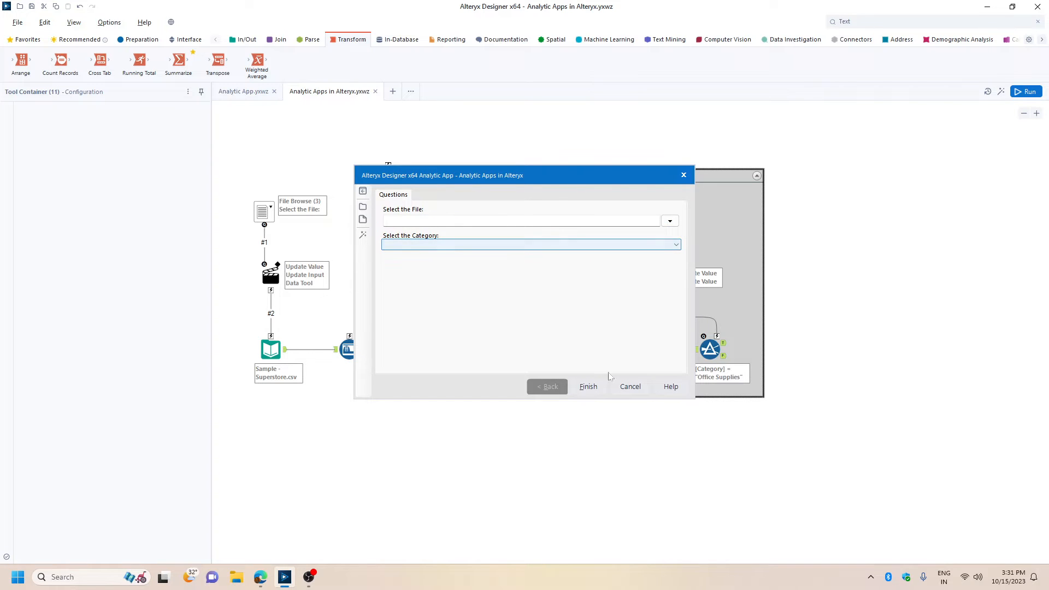
pyautogui.click(629, 387)
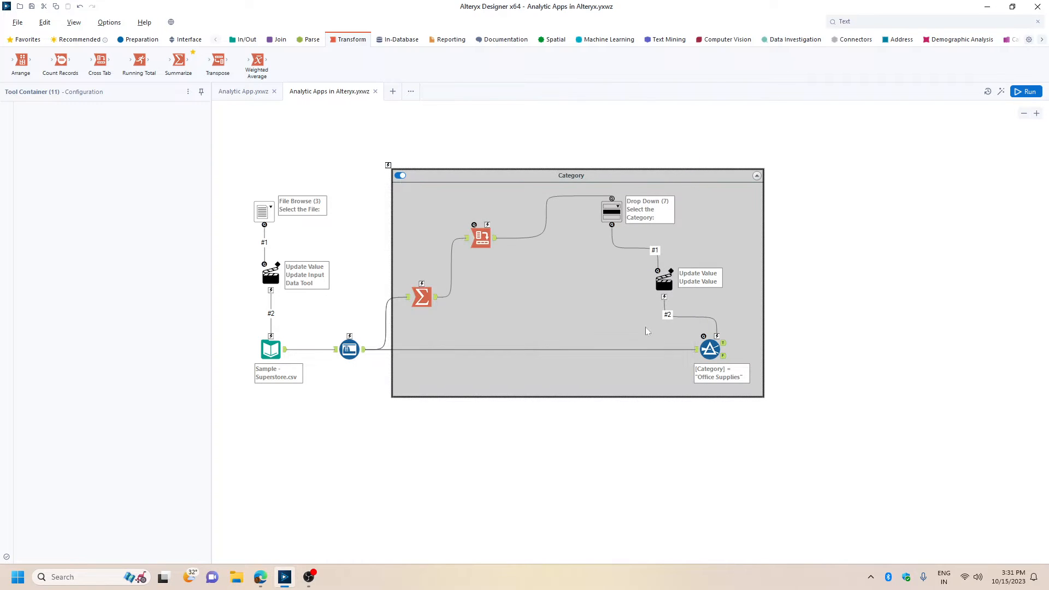
# Run the workflow, recheck the category choices in the app interface, and hide the Results window.
pyautogui.click(616, 218)
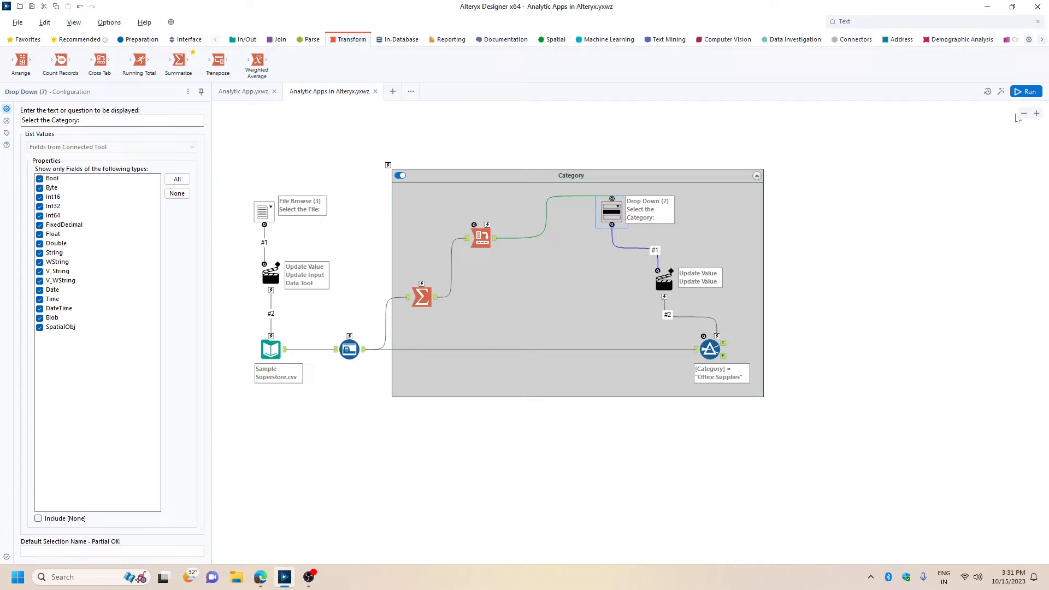
pyautogui.click(1021, 92)
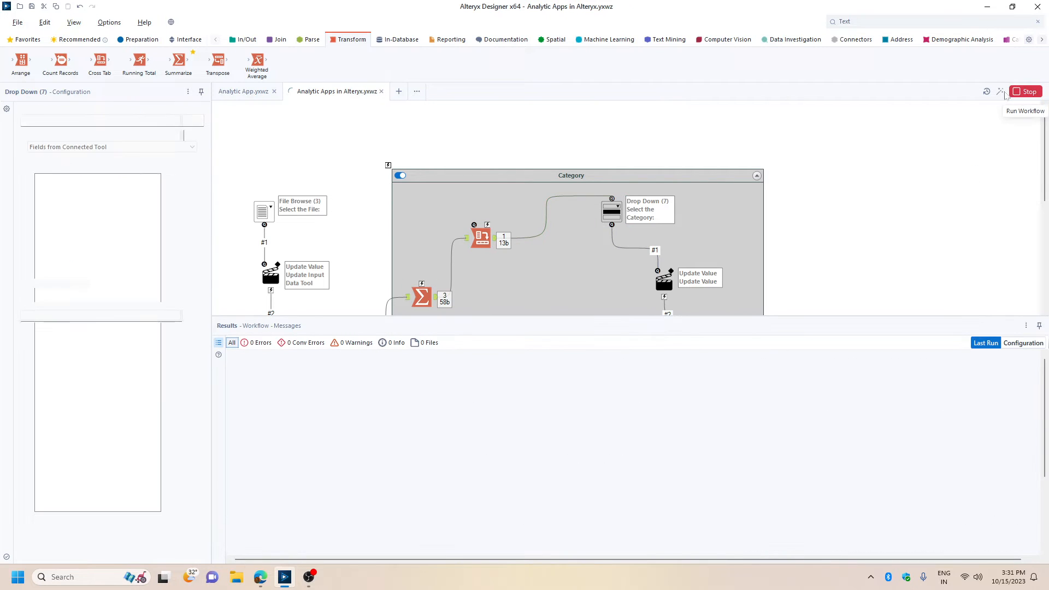
pyautogui.click(552, 245)
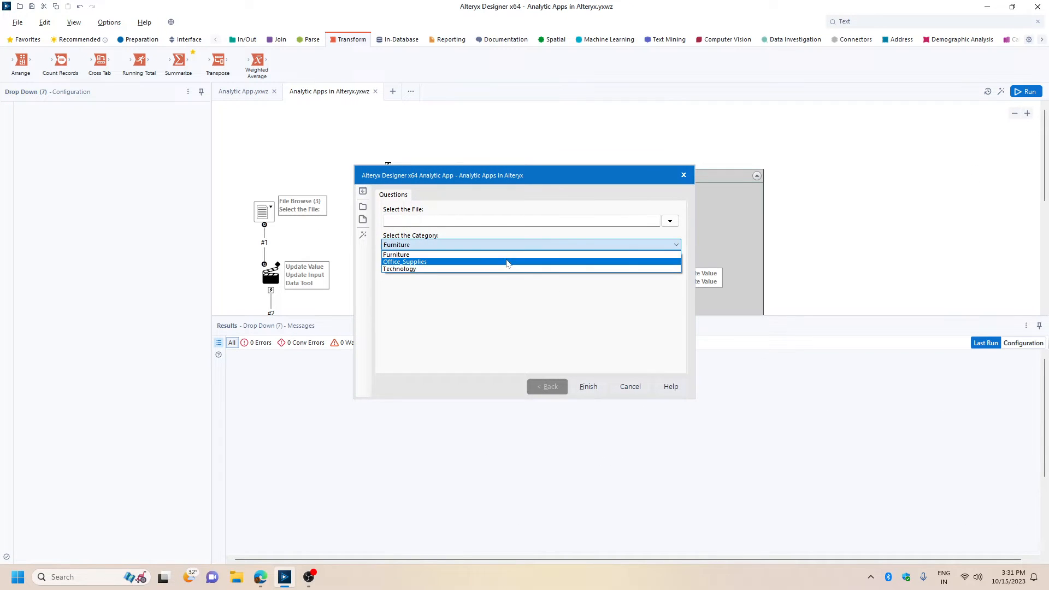
pyautogui.click(623, 391)
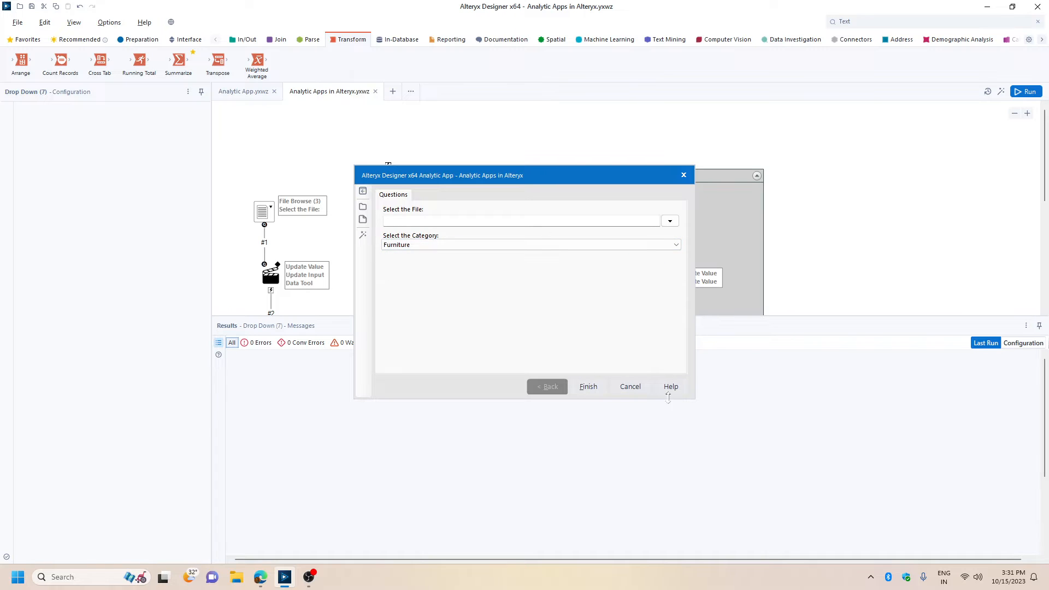
pyautogui.click(631, 388)
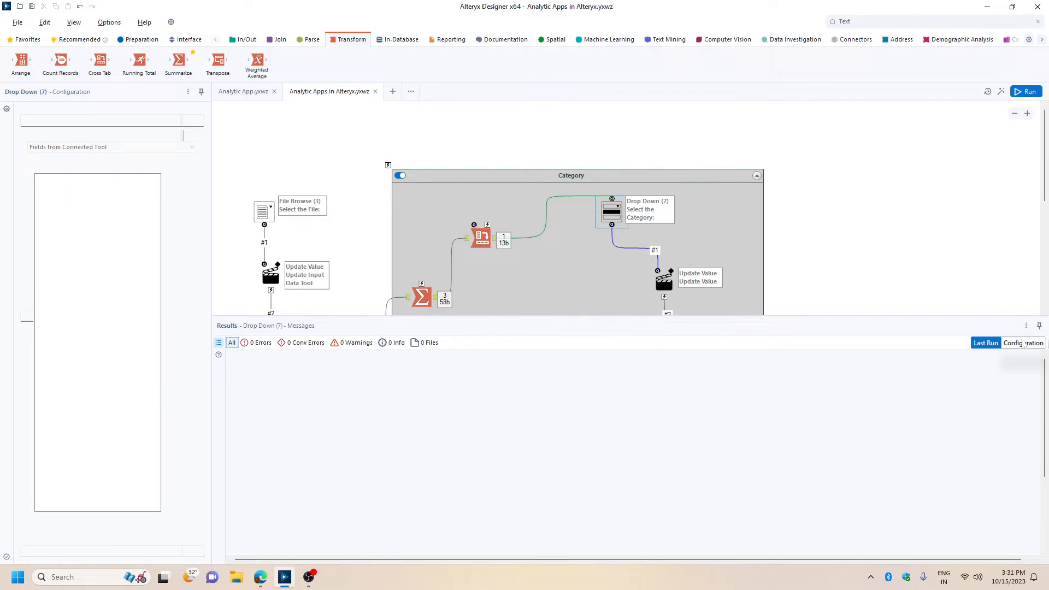
pyautogui.click(1027, 326)
pyautogui.click(981, 381)
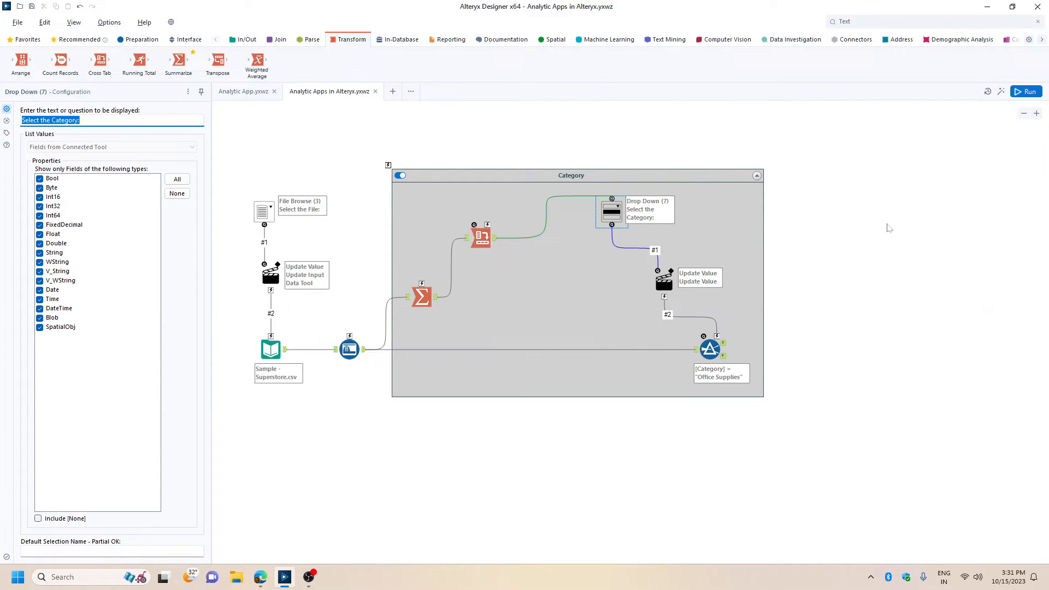
# Add a Filter tool below the Category container, connect Auto Field to it, and set the basic filter to Sub-Category Equals Paper.
pyautogui.click(139, 40)
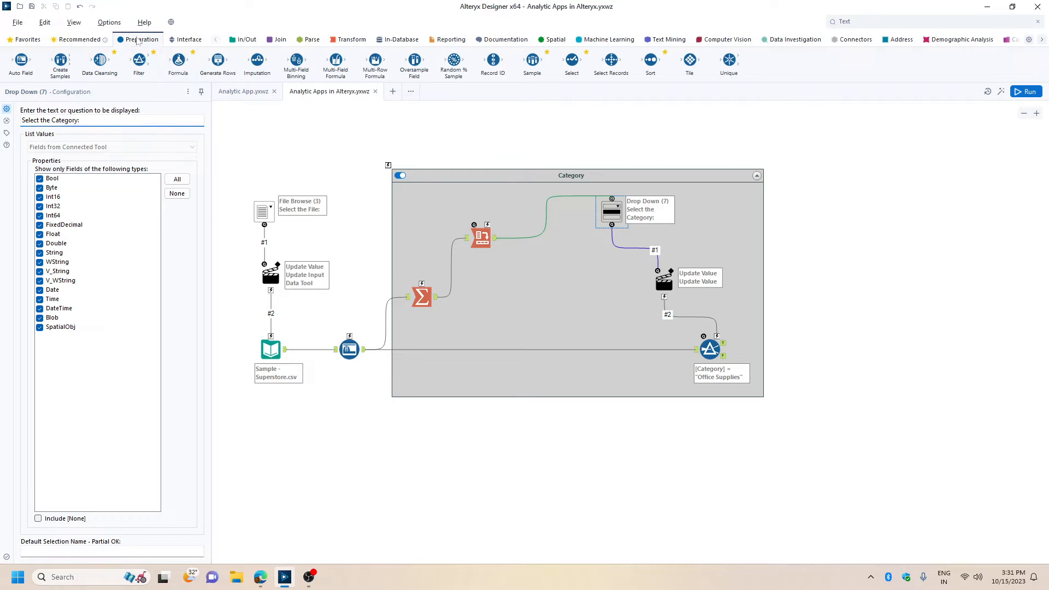
pyautogui.moveTo(145, 72); pyautogui.dragTo(487, 507)
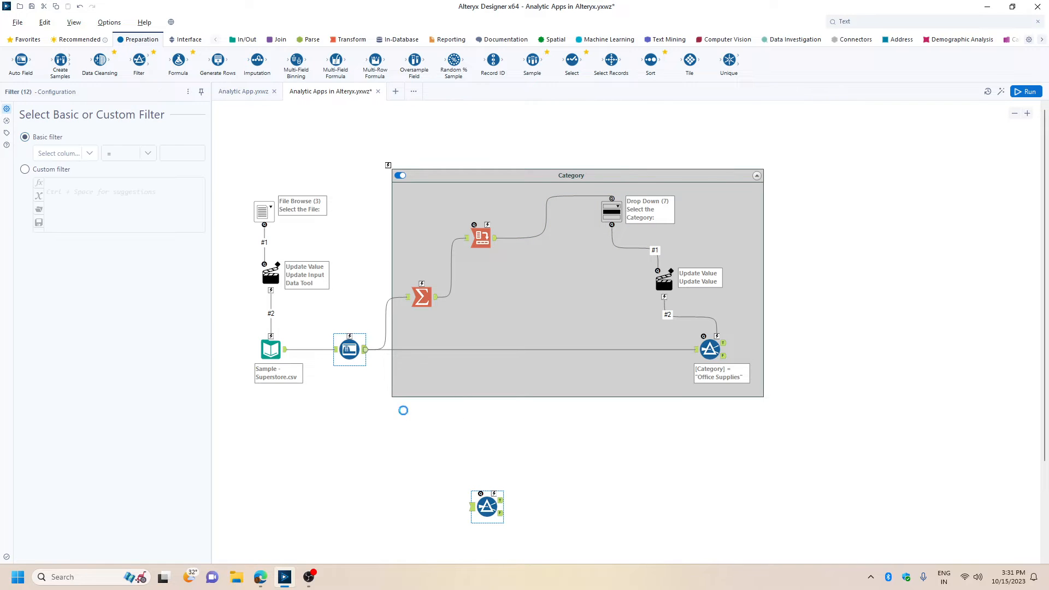
pyautogui.moveTo(403, 410); pyautogui.dragTo(472, 508)
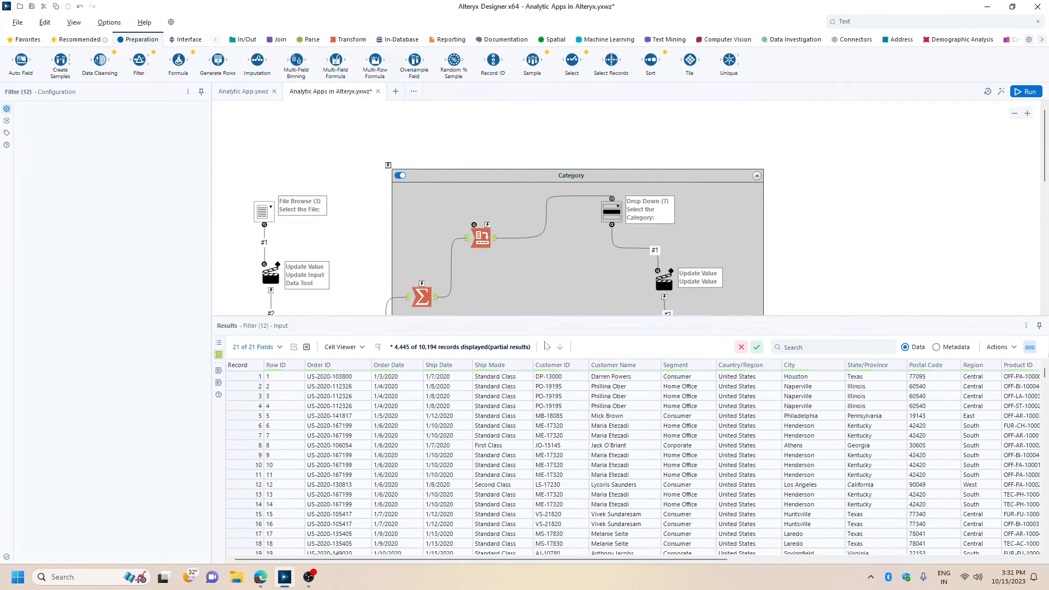
pyautogui.scroll(-5, 501, 188)
pyautogui.click(65, 153)
pyautogui.scroll(-3, 62, 230)
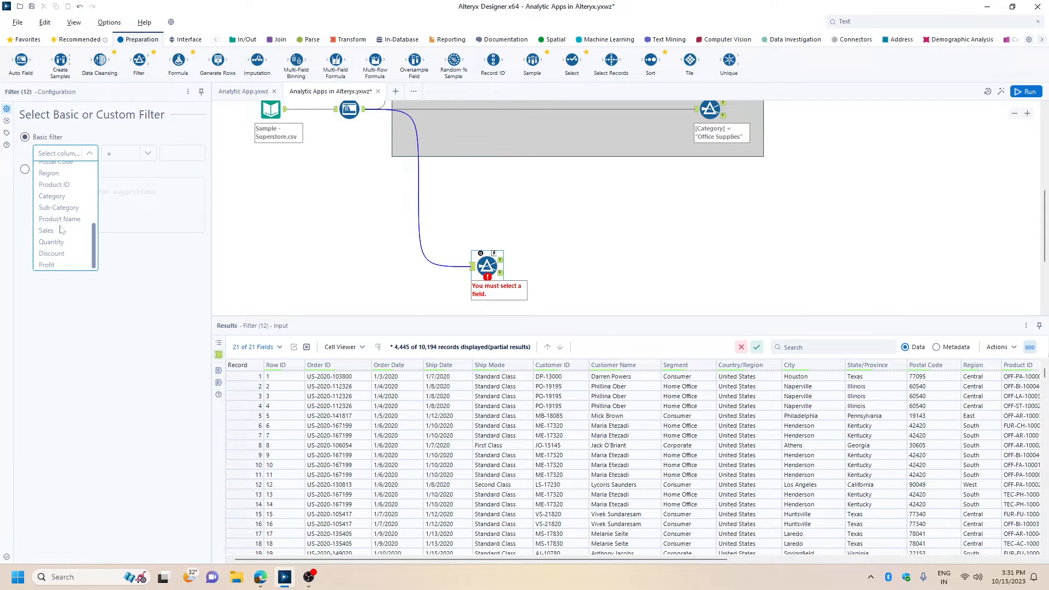
pyautogui.click(58, 207)
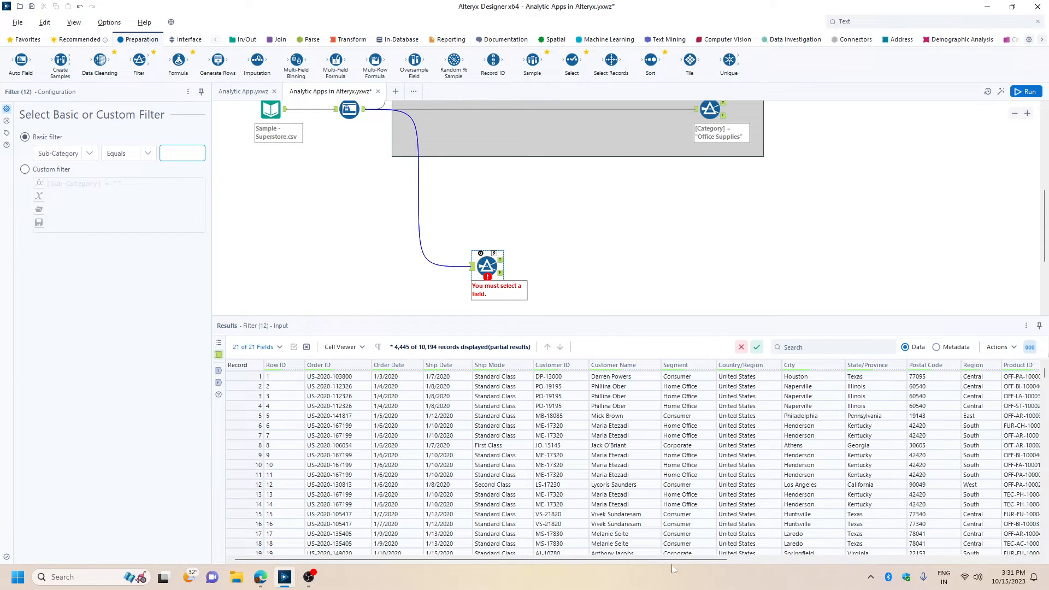
pyautogui.moveTo(674, 561); pyautogui.dragTo(877, 561)
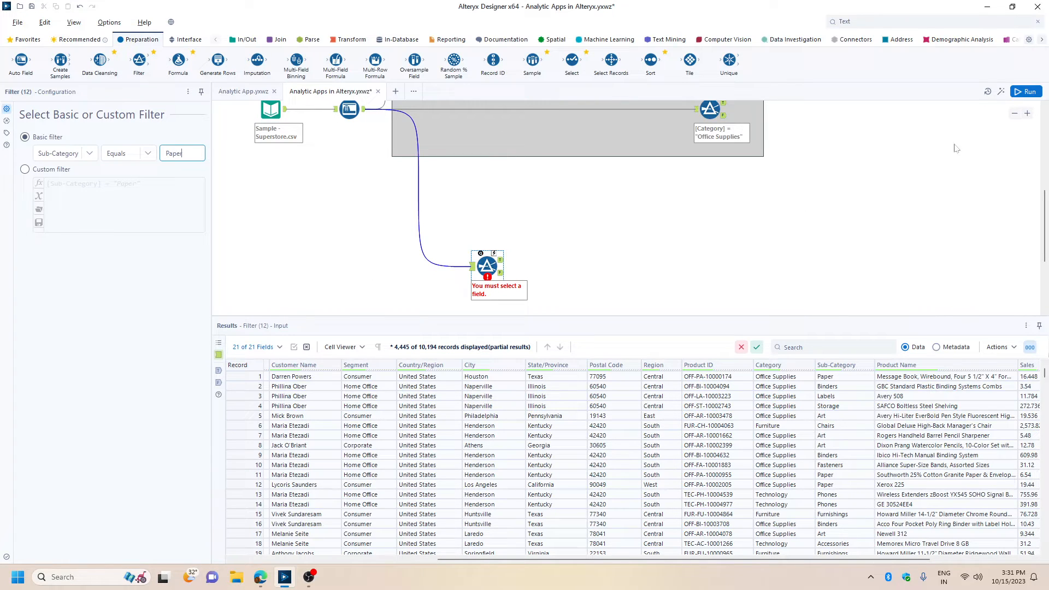
# Run the workflow, check the Paper records from the new filter, and hide the Results window.
pyautogui.click(1023, 92)
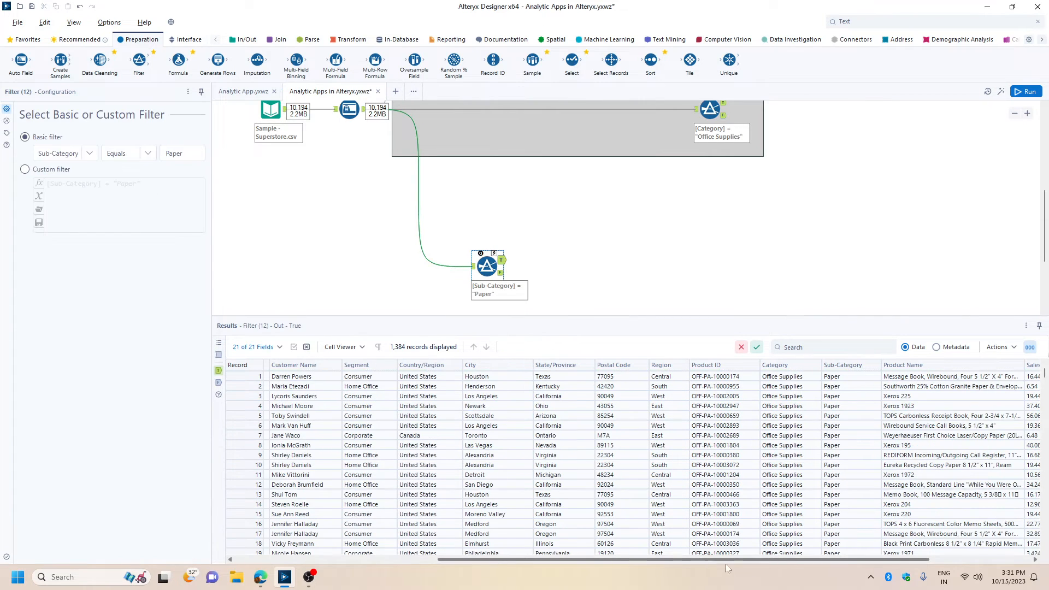
pyautogui.scroll(-9, 697, 400)
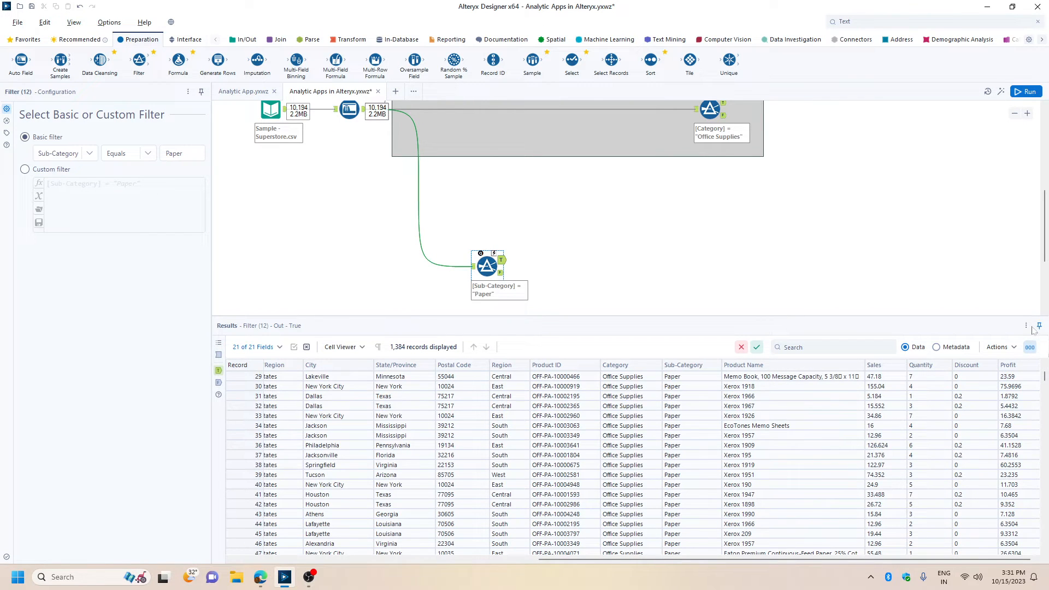
pyautogui.click(1026, 326)
pyautogui.click(989, 384)
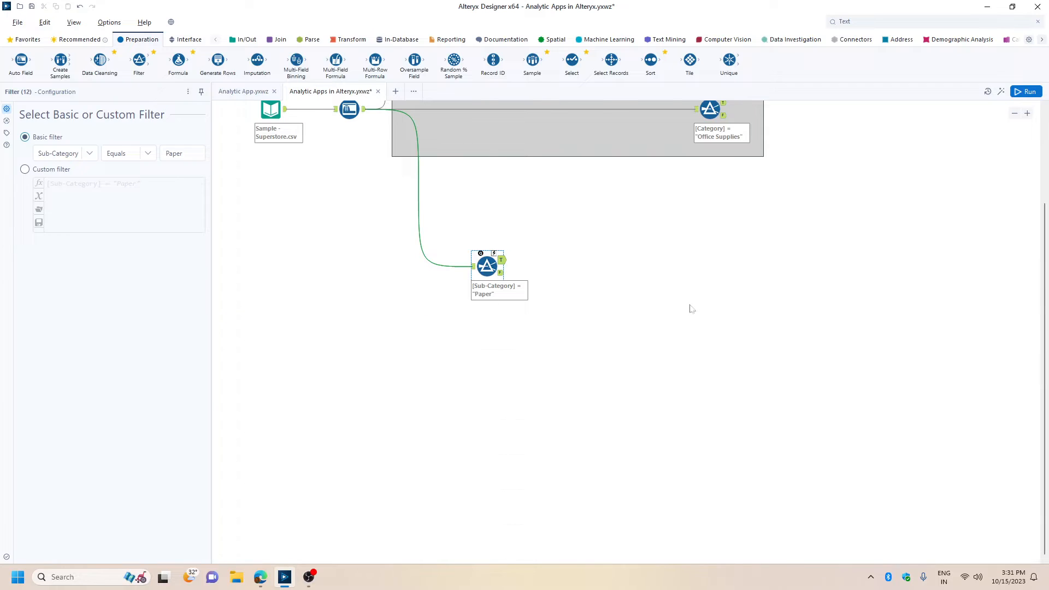
# Move the Sub-Category filter further down below the Category filter, and add a Summarize tool fed by Auto Field under the container.
pyautogui.scroll(3, 692, 309)
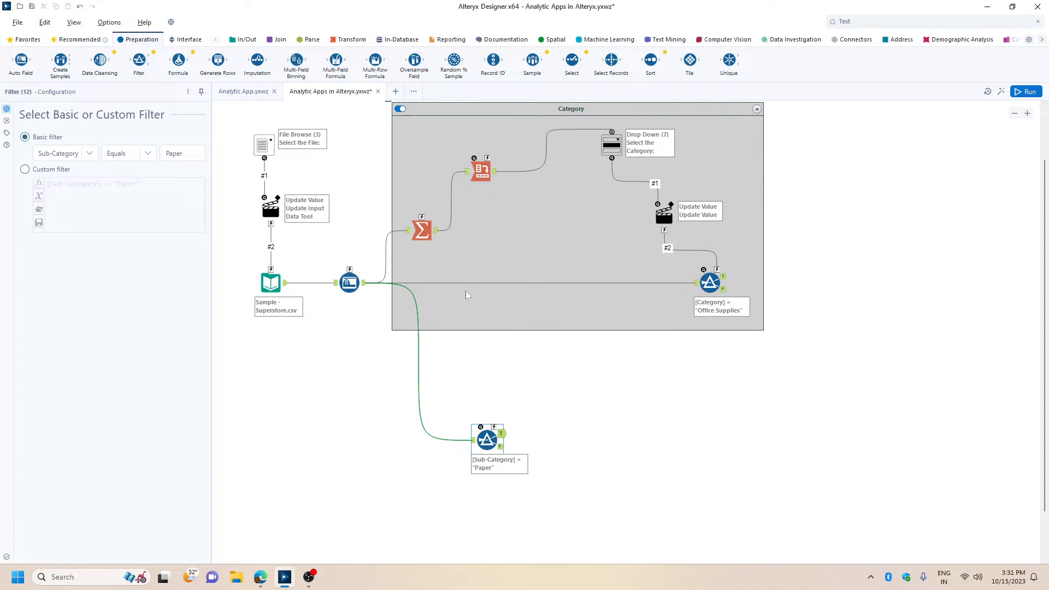
pyautogui.moveTo(490, 444); pyautogui.dragTo(698, 508)
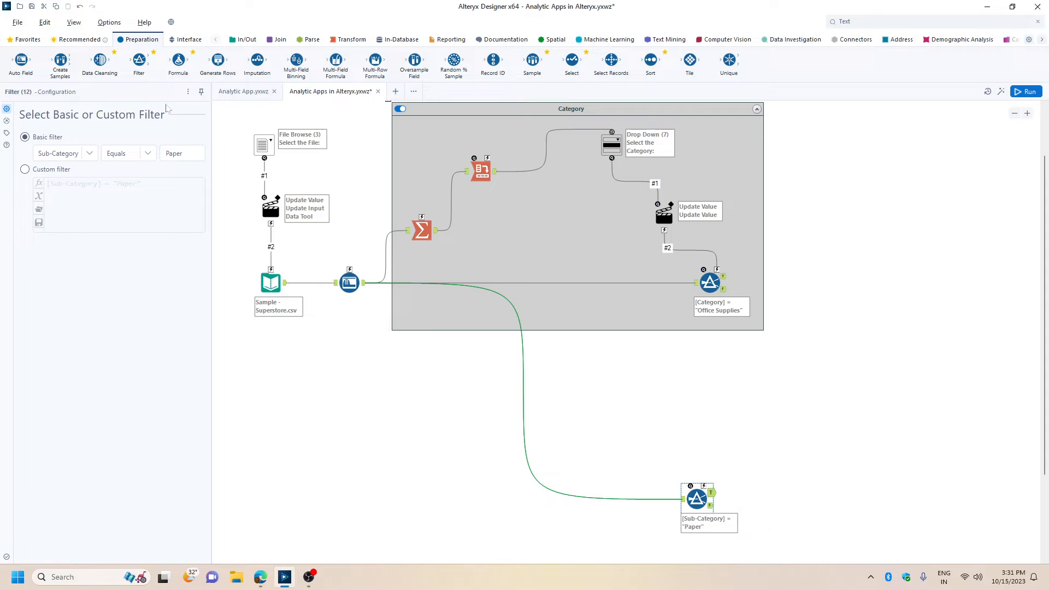
pyautogui.click(341, 42)
pyautogui.moveTo(179, 61); pyautogui.dragTo(417, 359)
pyautogui.moveTo(365, 284); pyautogui.dragTo(402, 361)
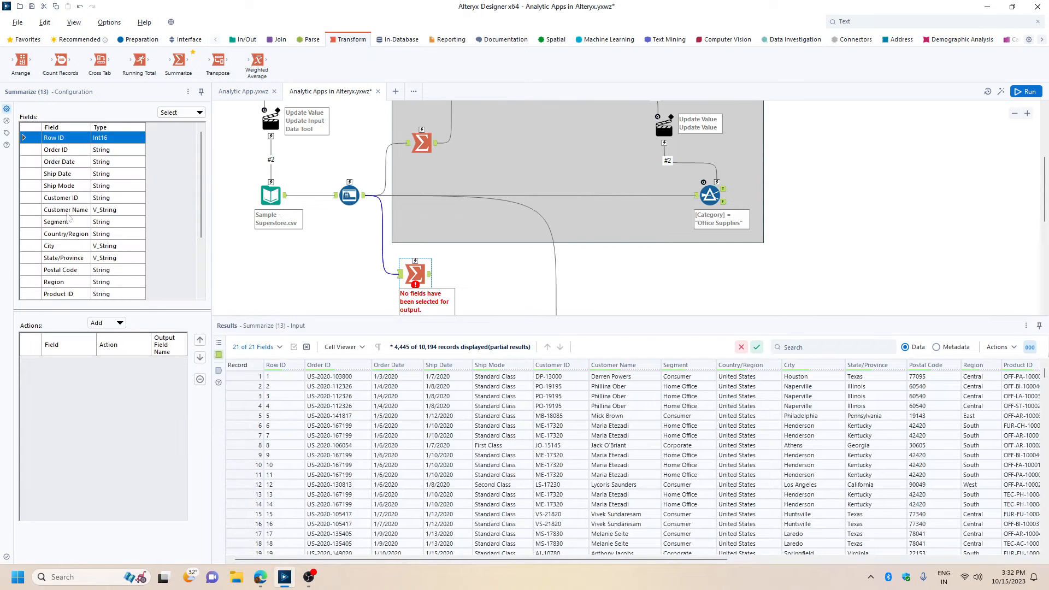
# Configure the new Summarize tool to group by Sub-Category and count Sub-Category.
pyautogui.scroll(-3, 66, 216)
pyautogui.click(65, 235)
pyautogui.click(106, 323)
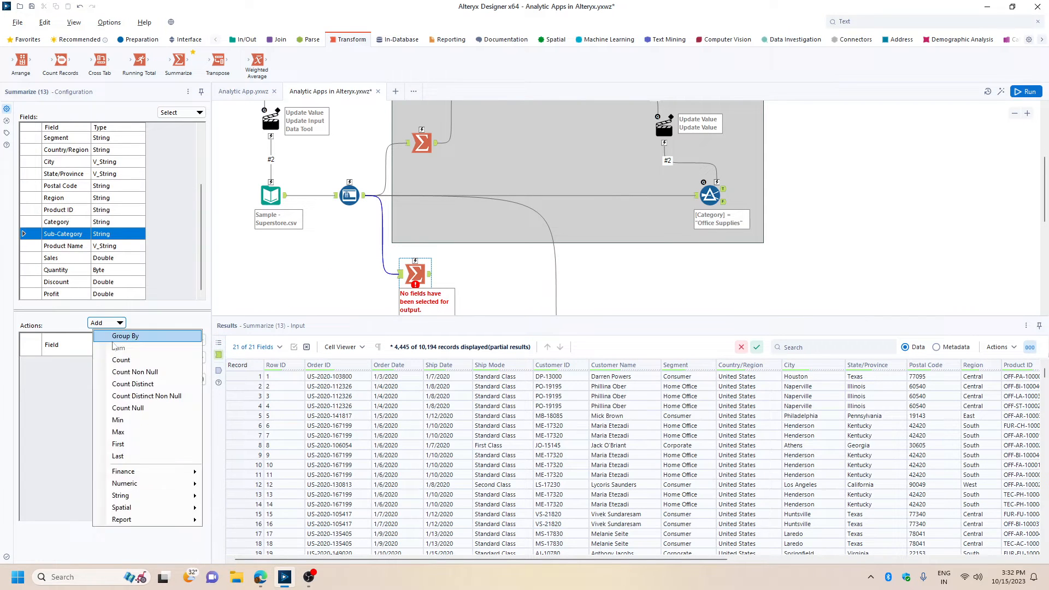
pyautogui.click(125, 335)
pyautogui.click(107, 323)
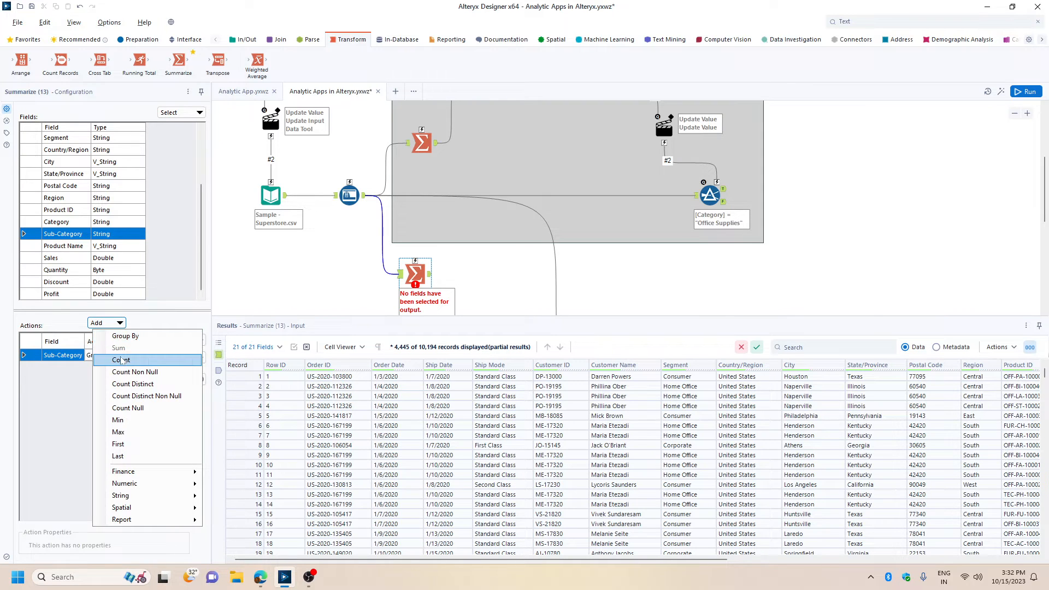
pyautogui.click(121, 360)
# Add a Cross Tab after Summarize with Sub-Category as column headers, Count as values and First as the method, and run the workflow.
pyautogui.scroll(-2, 280, 149)
pyautogui.moveTo(100, 62); pyautogui.dragTo(488, 205)
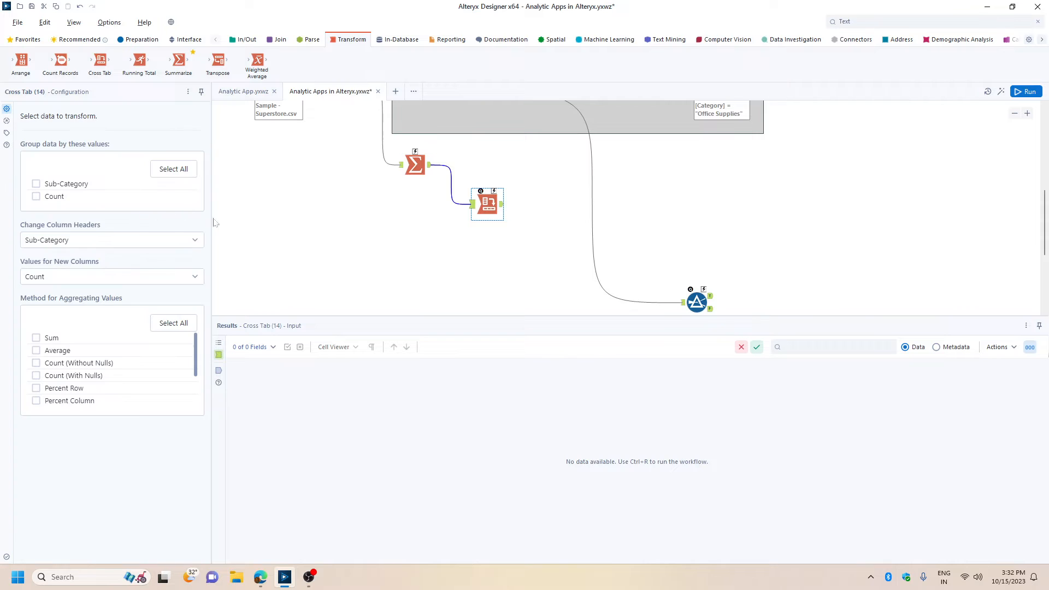
pyautogui.scroll(-2, 57, 388)
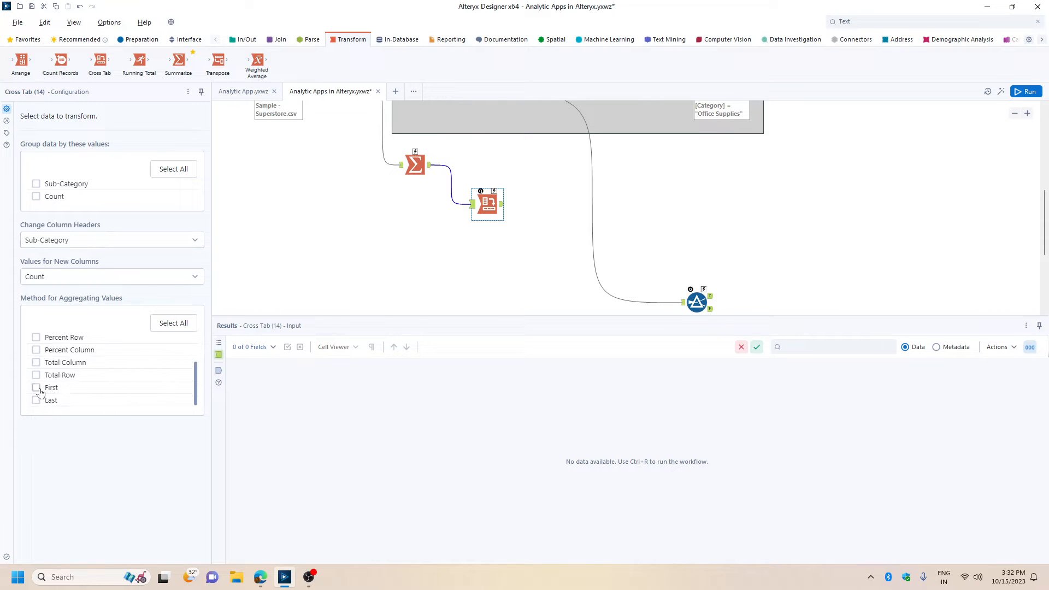
pyautogui.click(1026, 91)
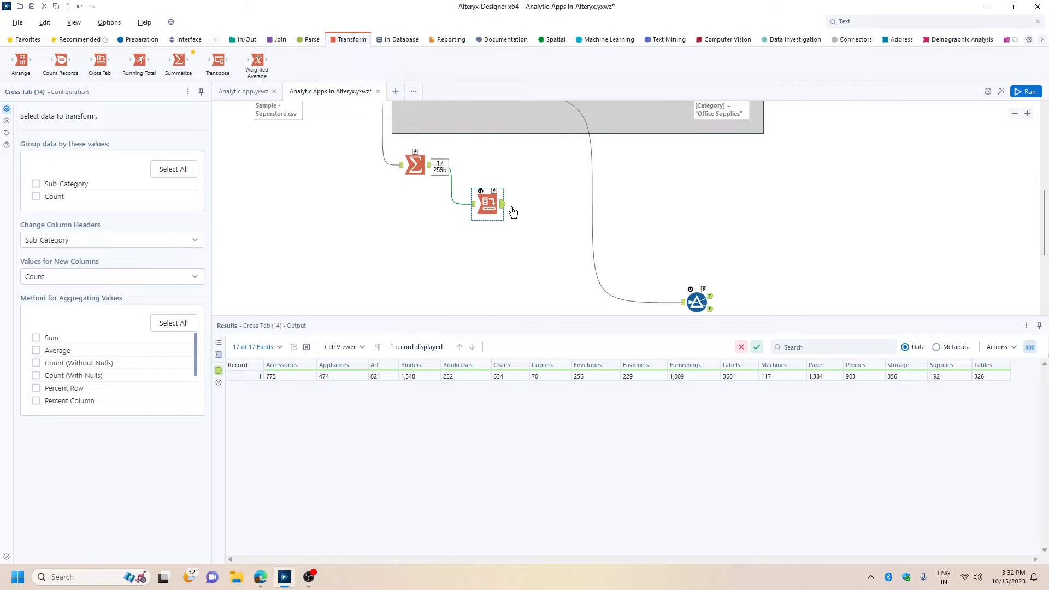
# Add a Drop Down tool asking "Select the Sub-Category", with list values taken from Fields from Connected Tool.
pyautogui.click(185, 39)
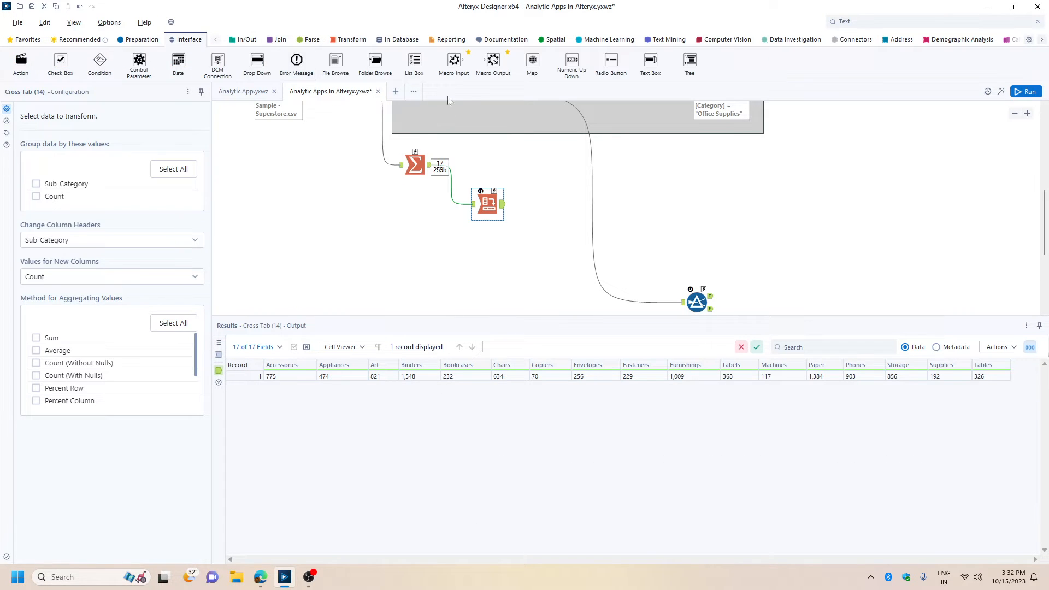
pyautogui.moveTo(257, 61); pyautogui.dragTo(566, 241)
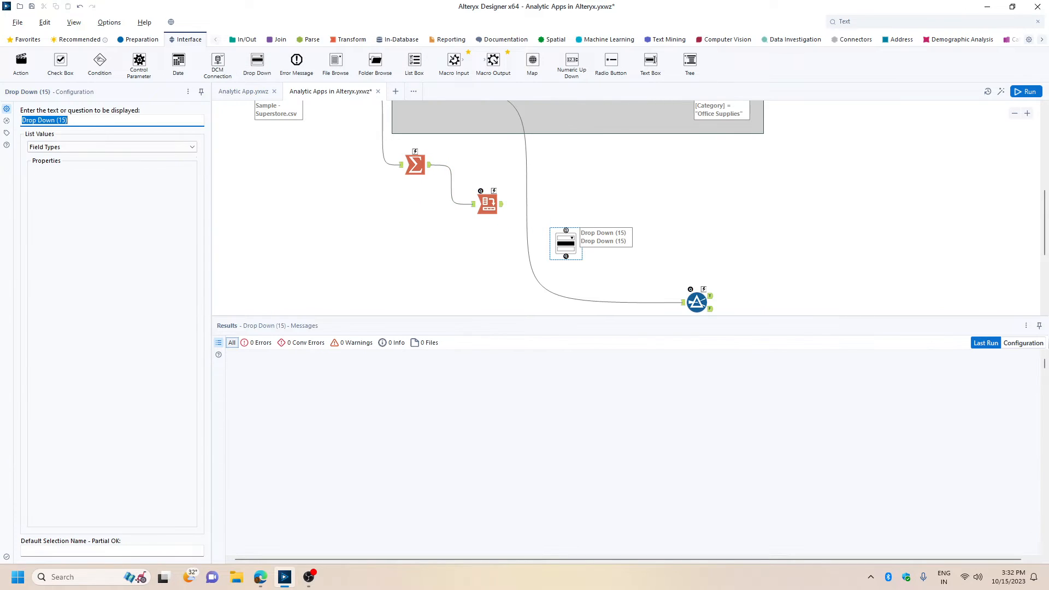
pyautogui.write('Select the Sub-Category')
pyautogui.click(100, 147)
pyautogui.click(71, 171)
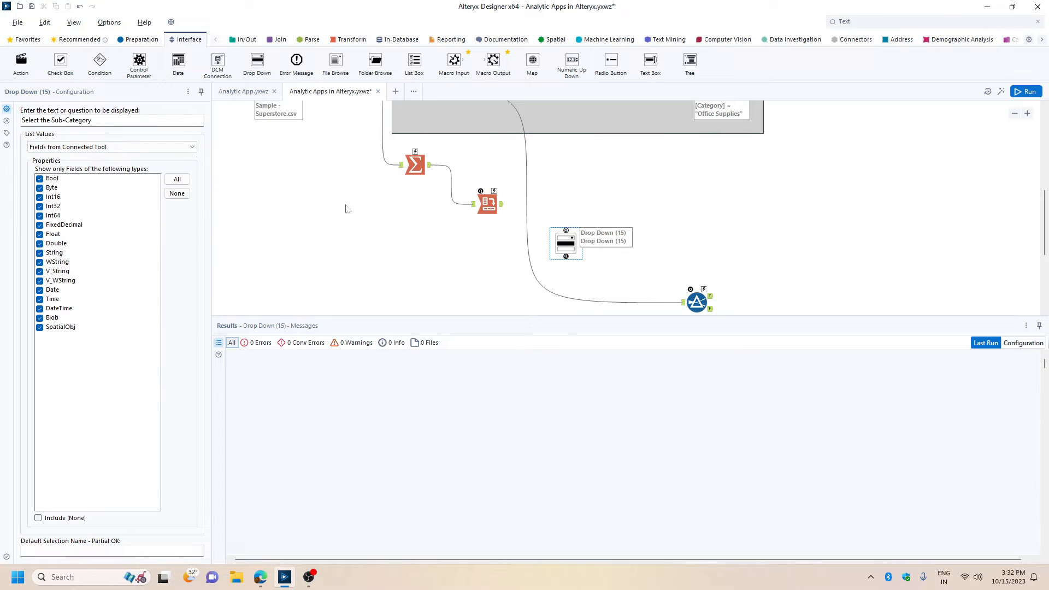
# Link the Cross Tab to the Sub-Category drop-down and the drop-down to the filter, and space out the drop-down, action and filter tools.
pyautogui.moveTo(502, 204); pyautogui.dragTo(704, 288)
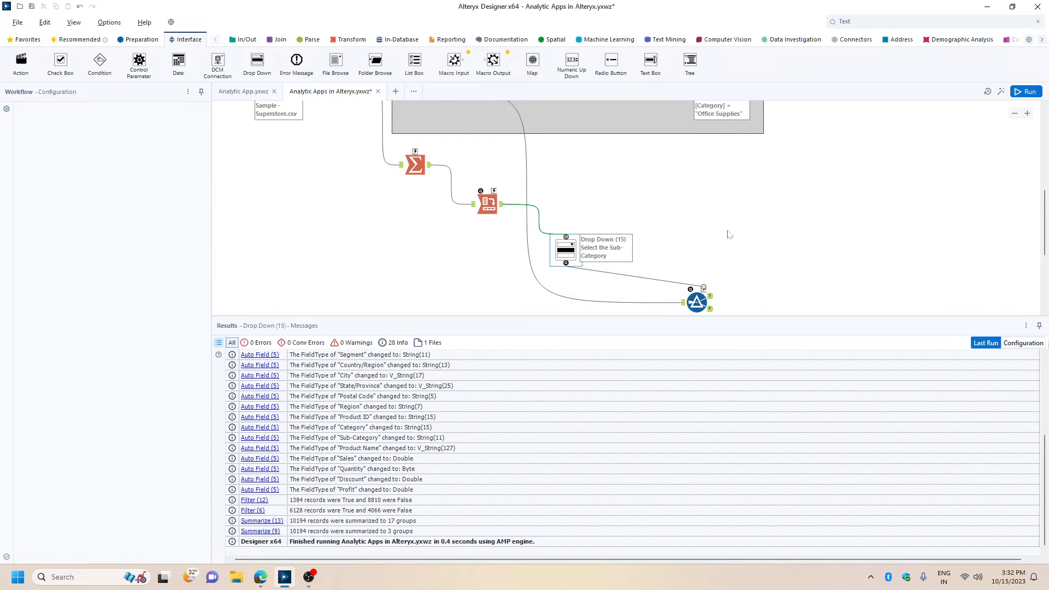
pyautogui.moveTo(566, 249); pyautogui.dragTo(557, 241)
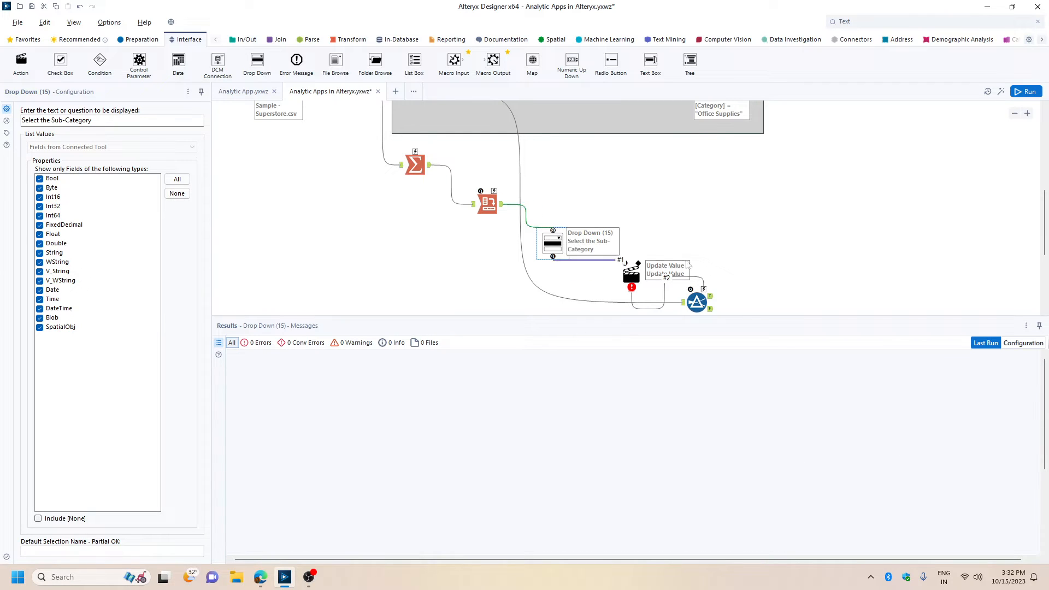
pyautogui.scroll(-1, 791, 203)
pyautogui.moveTo(625, 227); pyautogui.dragTo(605, 241)
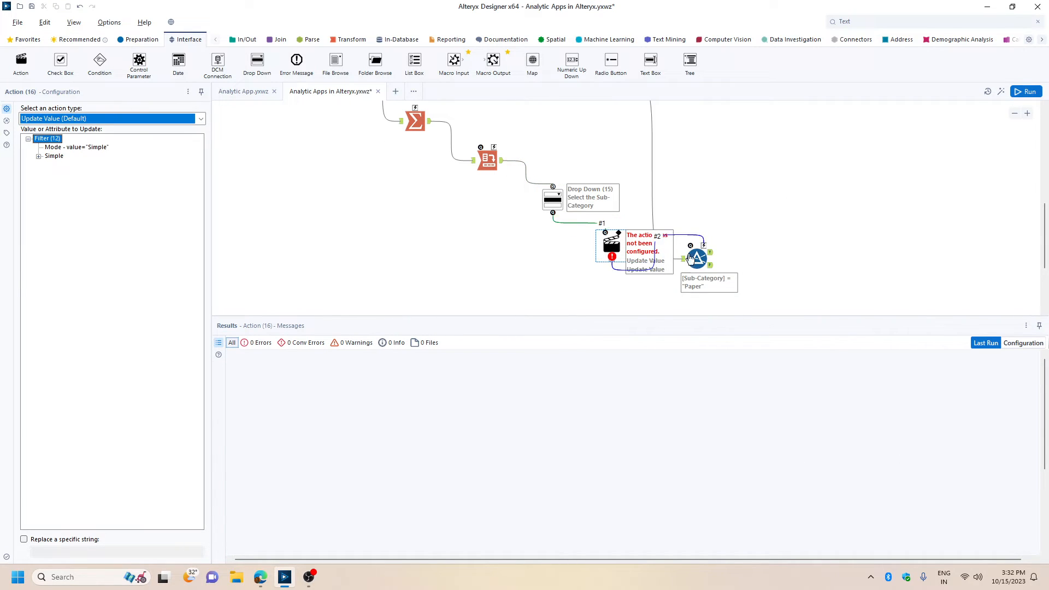
pyautogui.moveTo(698, 257); pyautogui.dragTo(704, 269)
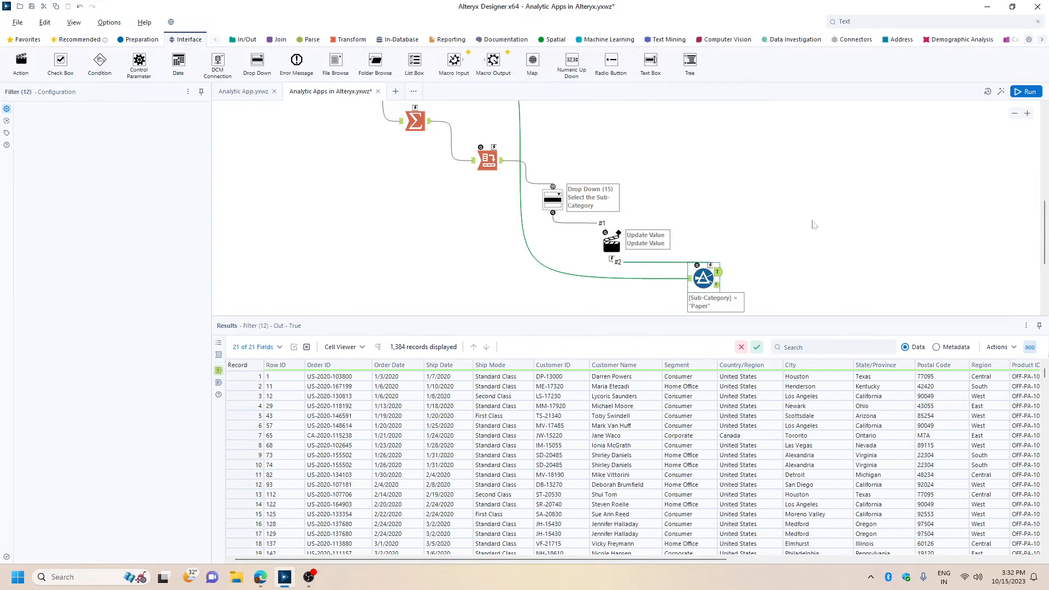
# Hide the Results window and move the Sub-Category filter to below the lower Cross Tab tool.
pyautogui.scroll(1, 814, 217)
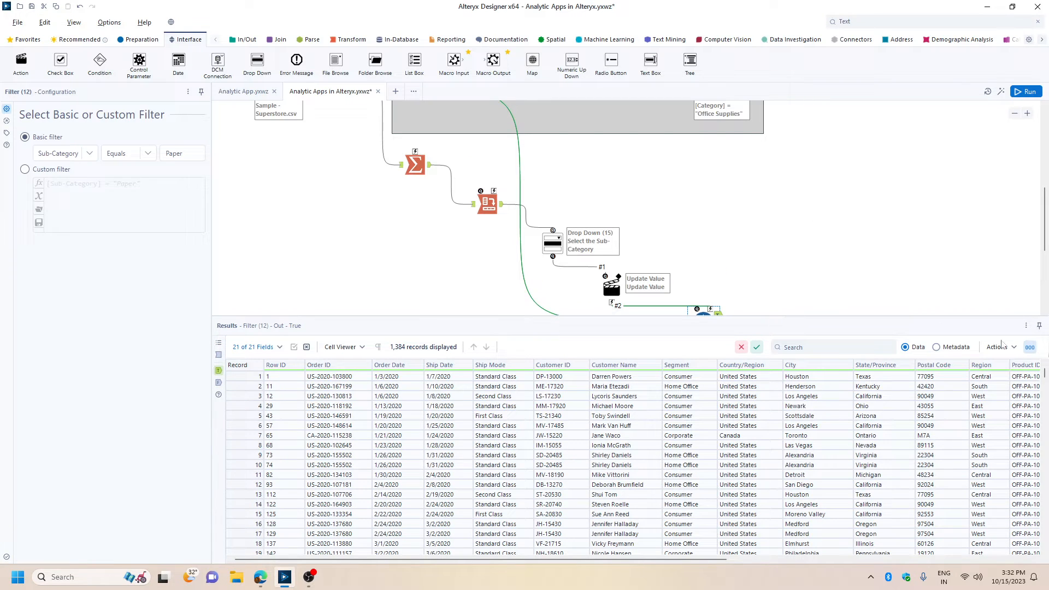
pyautogui.click(1026, 327)
pyautogui.click(985, 380)
pyautogui.scroll(4, 779, 270)
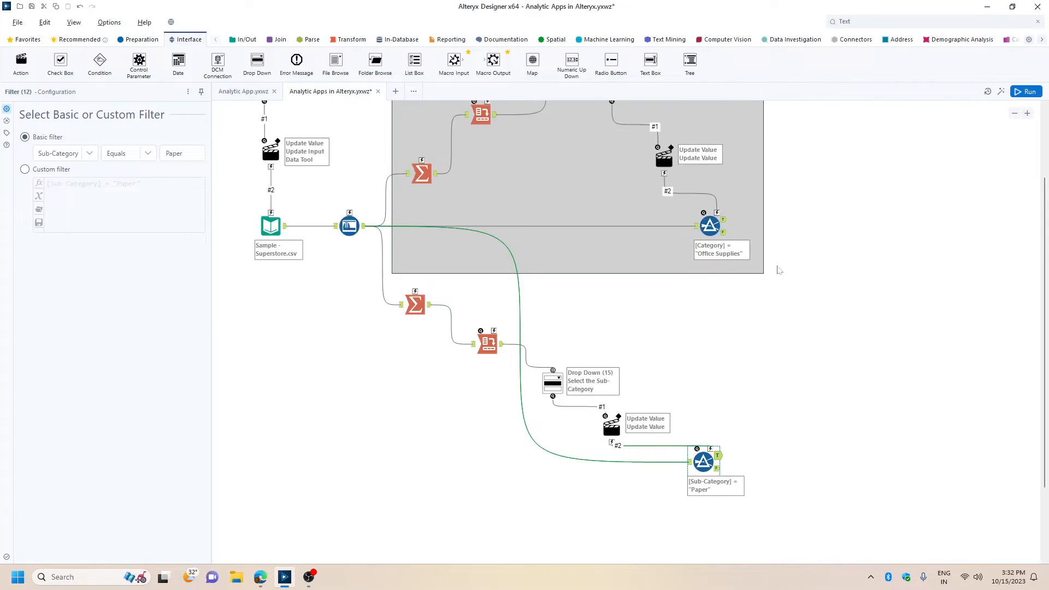
pyautogui.scroll(-3, 780, 270)
pyautogui.moveTo(704, 376); pyautogui.dragTo(501, 469)
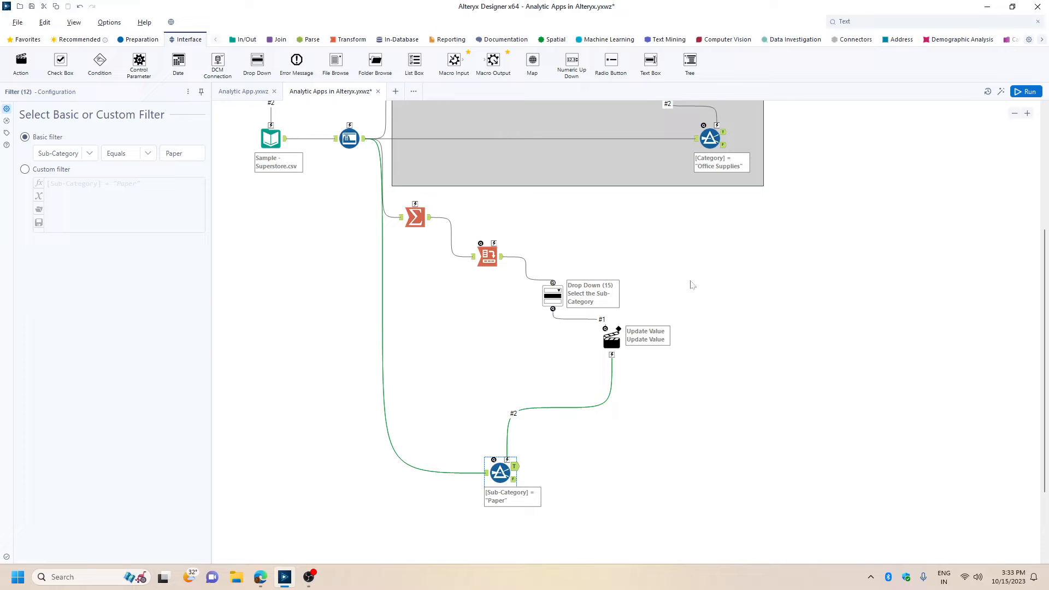
pyautogui.scroll(-1, 725, 281)
# Set the new action to update the Sub-Category filter's Operand value "Paper" under Simple > Operands.
pyautogui.click(608, 306)
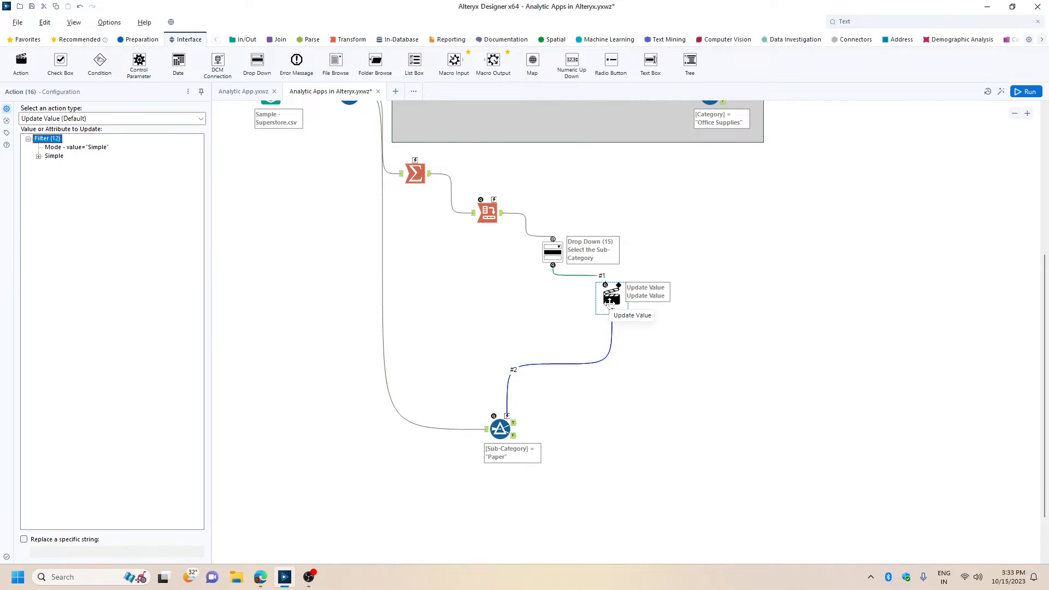
pyautogui.doubleClick(54, 157)
pyautogui.doubleClick(75, 185)
pyautogui.click(106, 235)
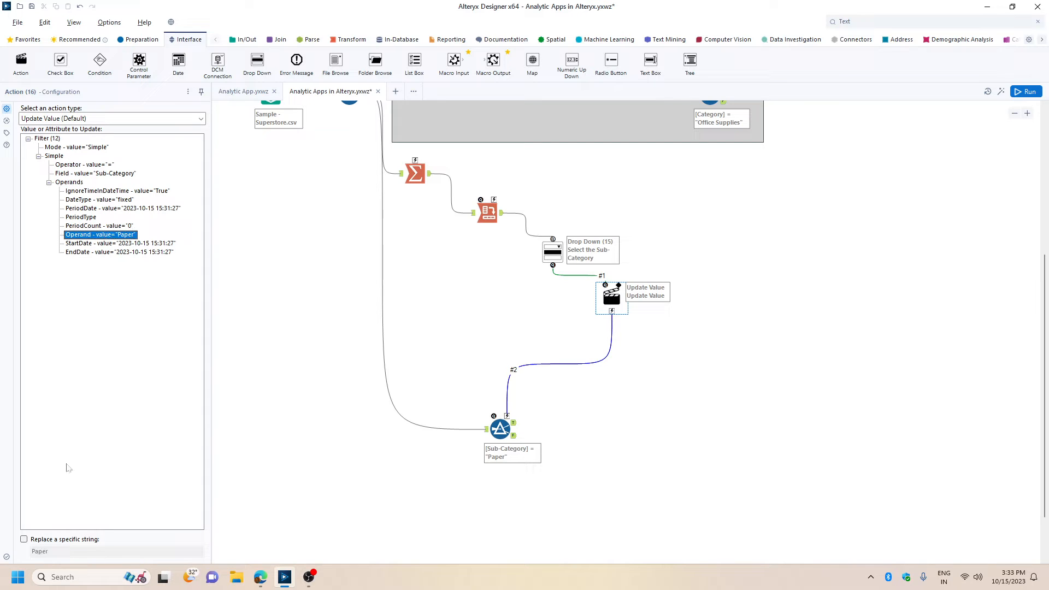
pyautogui.click(770, 348)
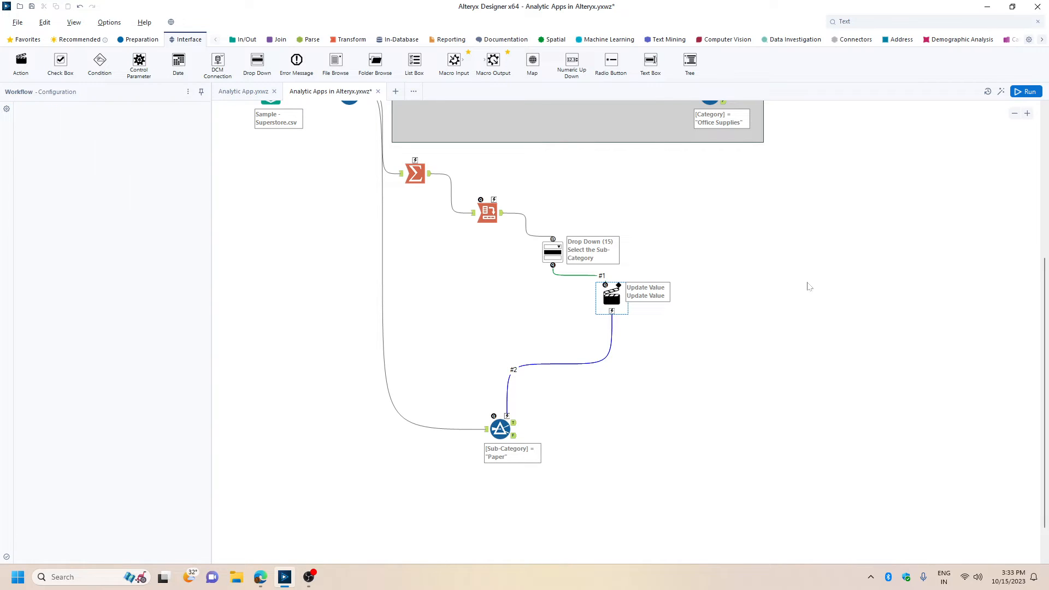
# Save the analytic app, open its question interface, and run the workflow.
pyautogui.hotkey('ctrl', 's')
pyautogui.click(1002, 93)
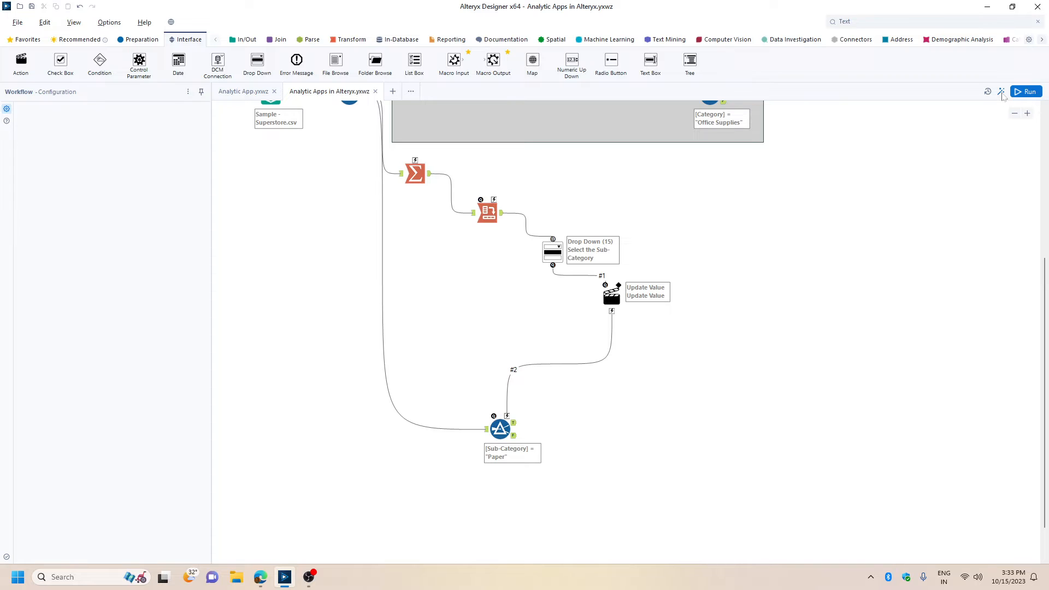
pyautogui.click(626, 391)
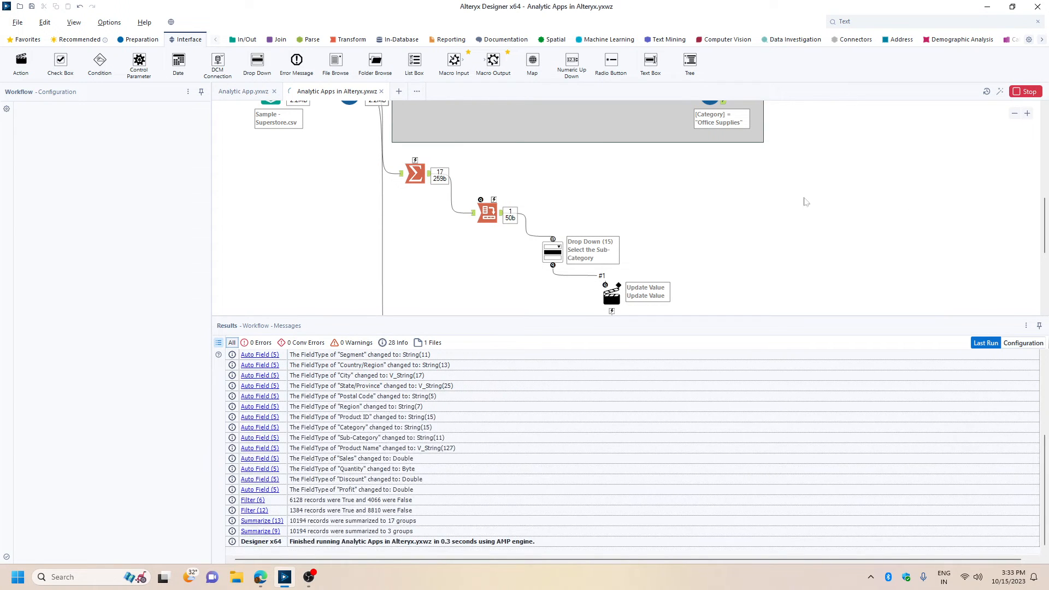
# Examine the records from the Sub-Category filter's true output and return to the workflow messages.
pyautogui.scroll(-5, 802, 199)
pyautogui.click(514, 204)
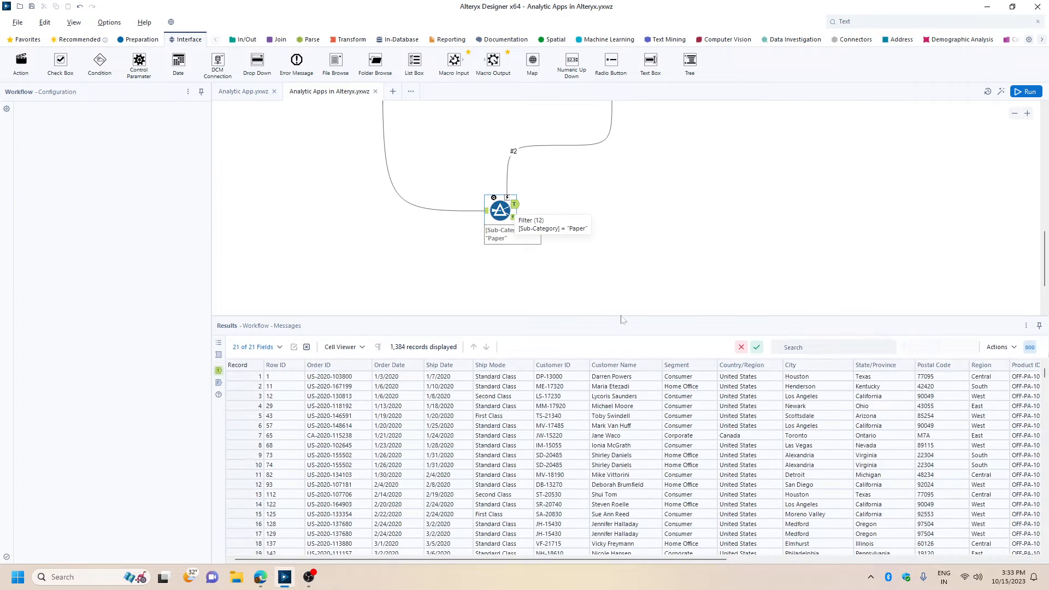
pyautogui.rightClick(514, 204)
pyautogui.click(931, 142)
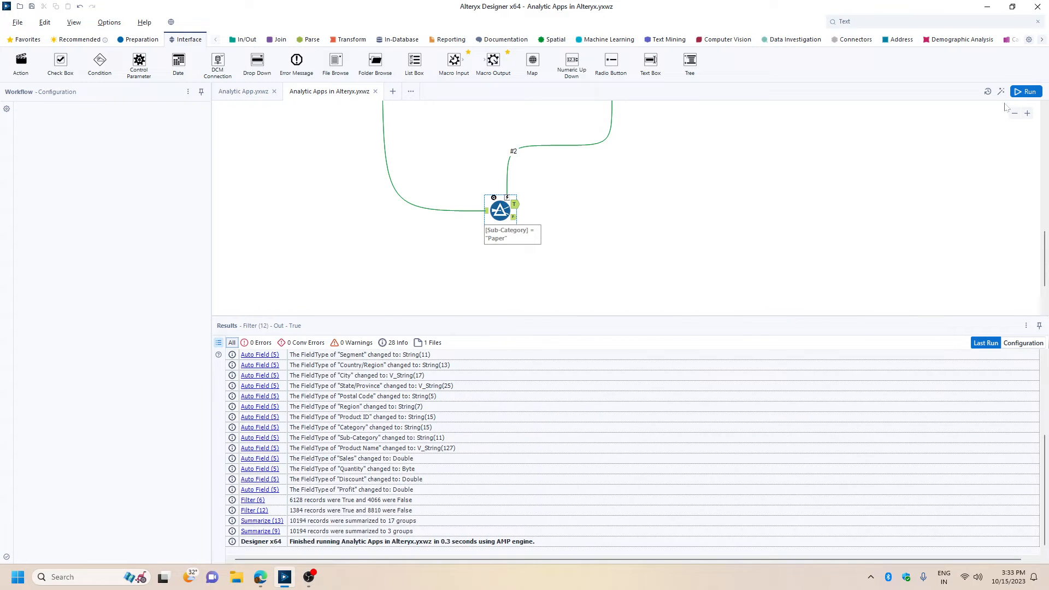
# Open the app's question interface, review the Sub-Category choices, and cancel without running the app.
pyautogui.click(1001, 92)
pyautogui.click(568, 268)
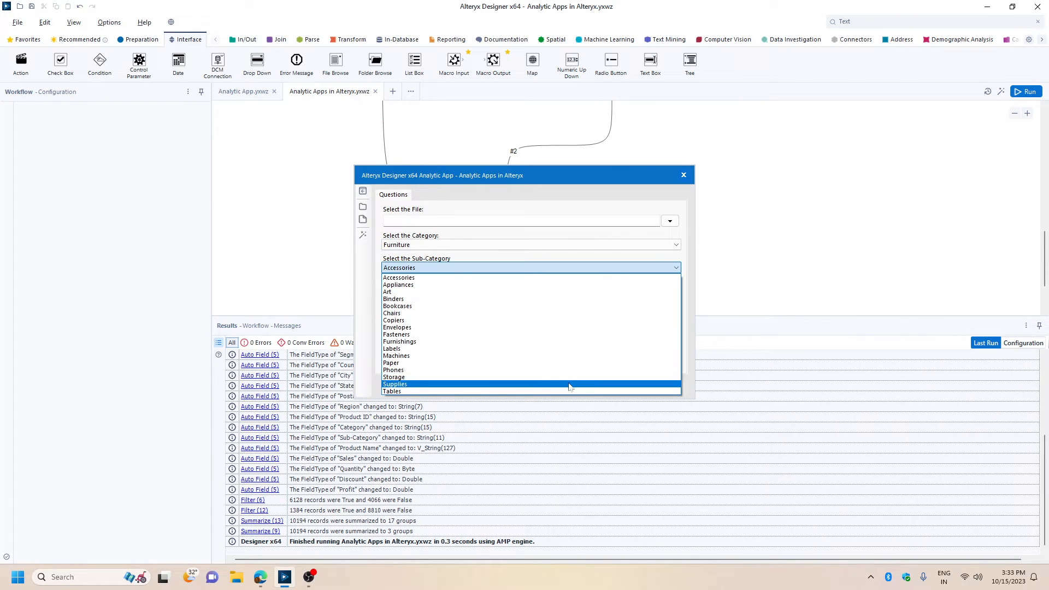
pyautogui.click(603, 181)
pyautogui.click(630, 390)
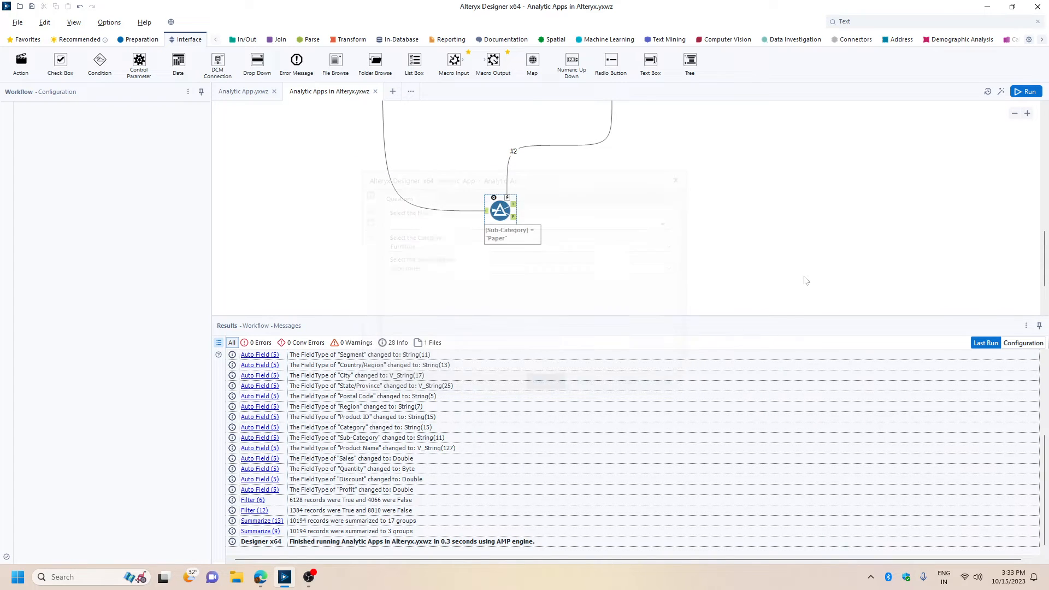
# Hide the Results window and group the sub-category Summarize, Cross Tab, Drop Down, Action and Filter tools in a new container.
pyautogui.click(1026, 325)
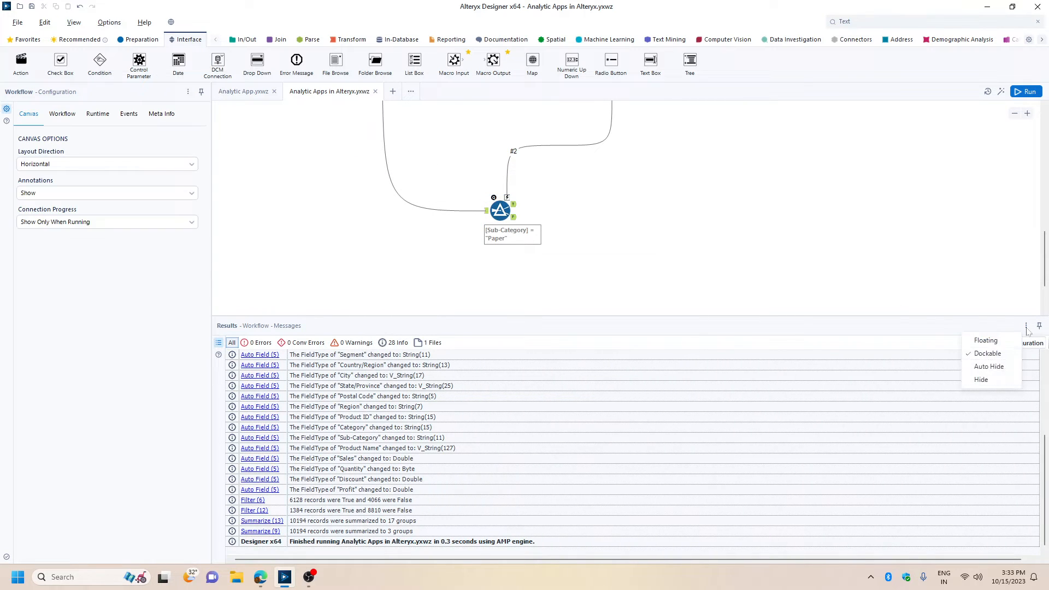
pyautogui.click(978, 380)
pyautogui.scroll(5, 868, 273)
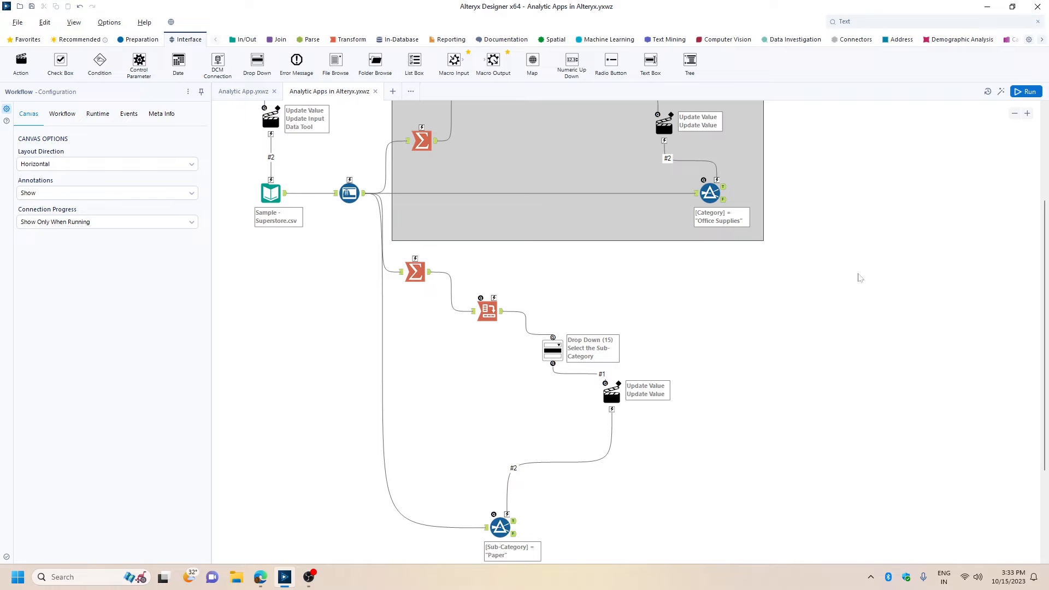
pyautogui.moveTo(349, 246); pyautogui.dragTo(792, 363)
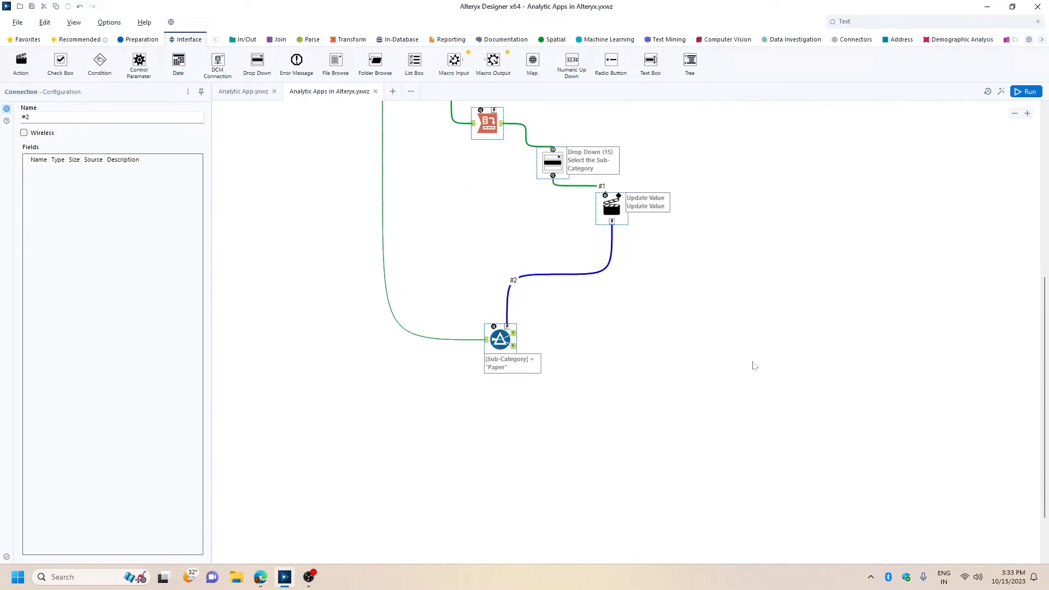
pyautogui.scroll(2, 452, 225)
pyautogui.rightClick(409, 170)
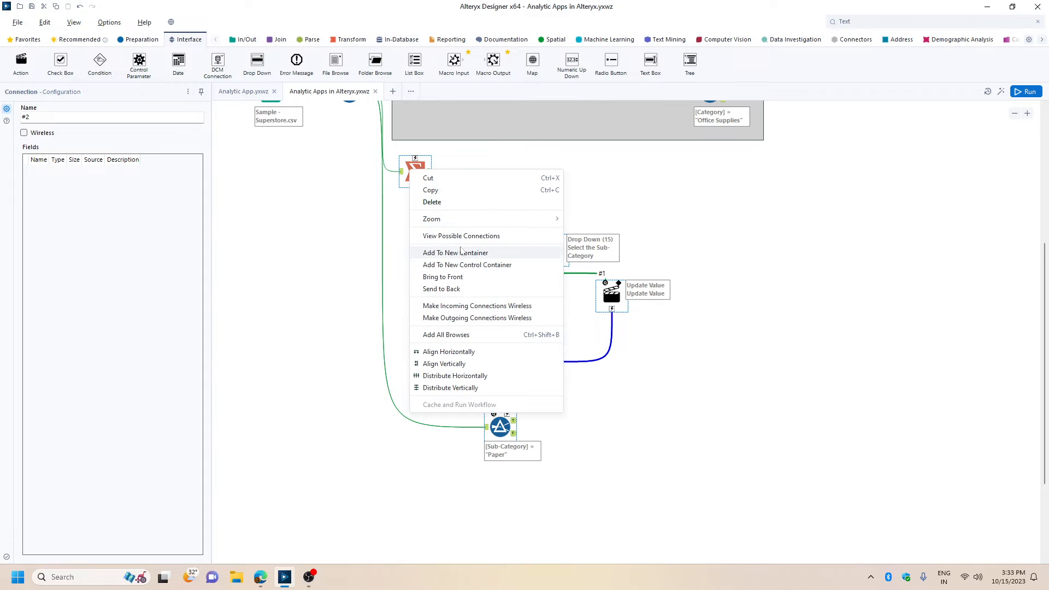
pyautogui.click(438, 252)
# Caption the new container "Sub-Category" and give it a light orange fill color of R 255, G 169, B 128.
pyautogui.write('Sub')
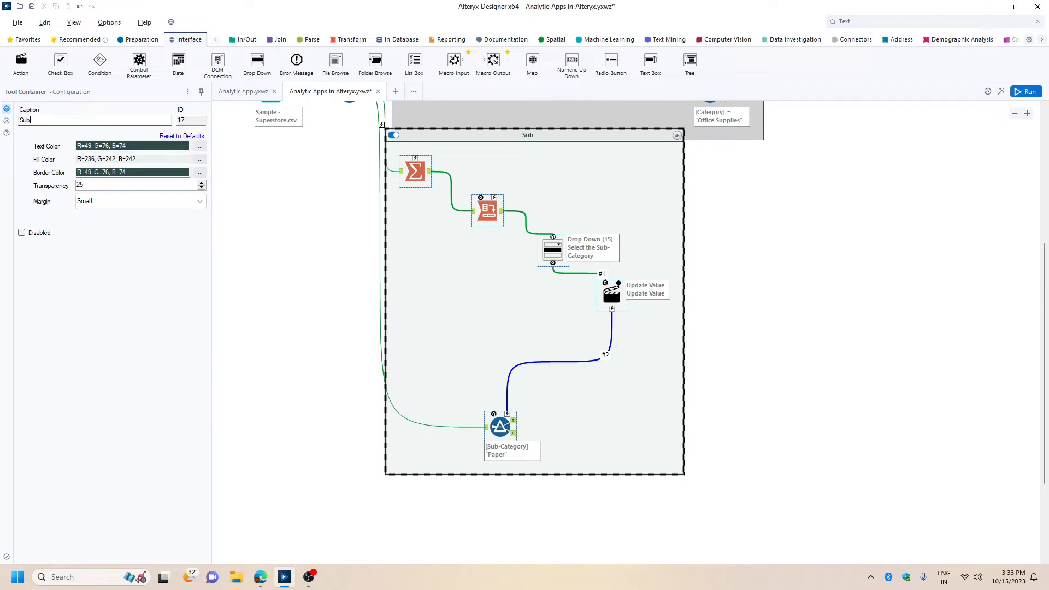
pyautogui.write('-Categort')
pyautogui.write('y')
pyautogui.click(200, 160)
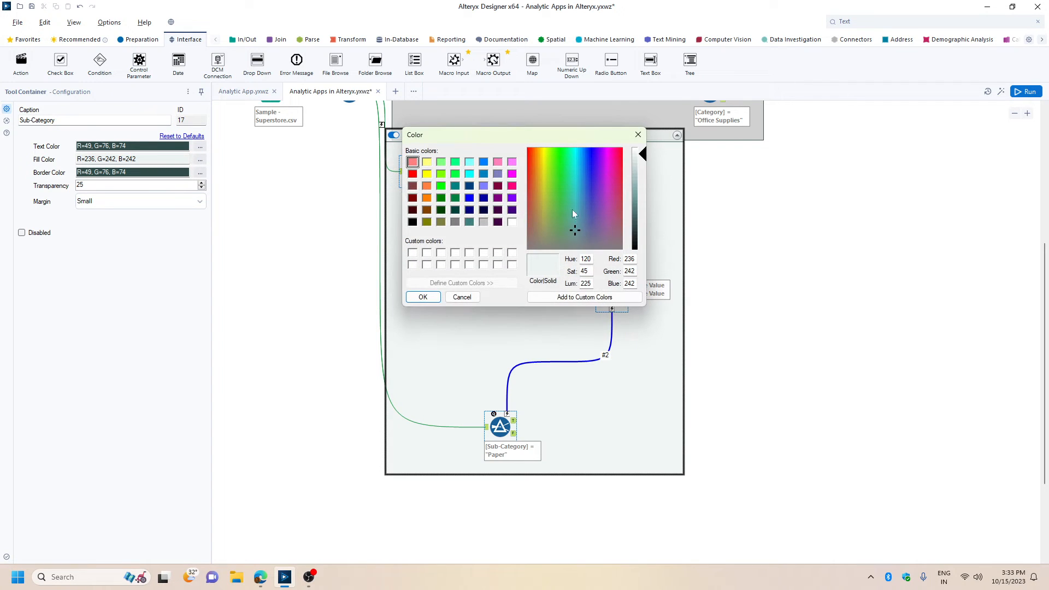
pyautogui.click(426, 186)
pyautogui.moveTo(642, 188); pyautogui.dragTo(642, 174)
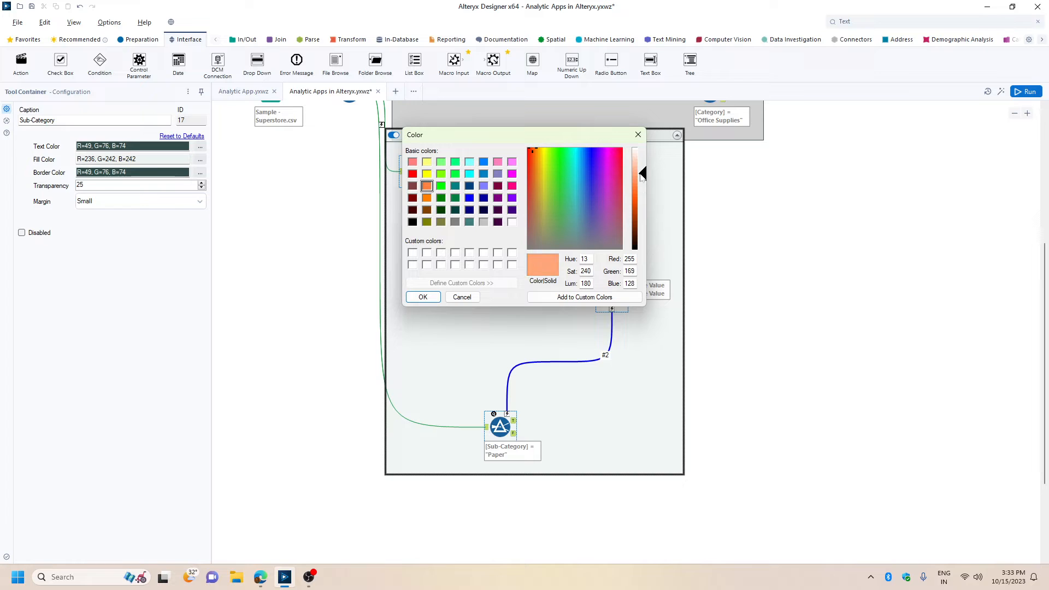
pyautogui.click(422, 297)
pyautogui.click(907, 279)
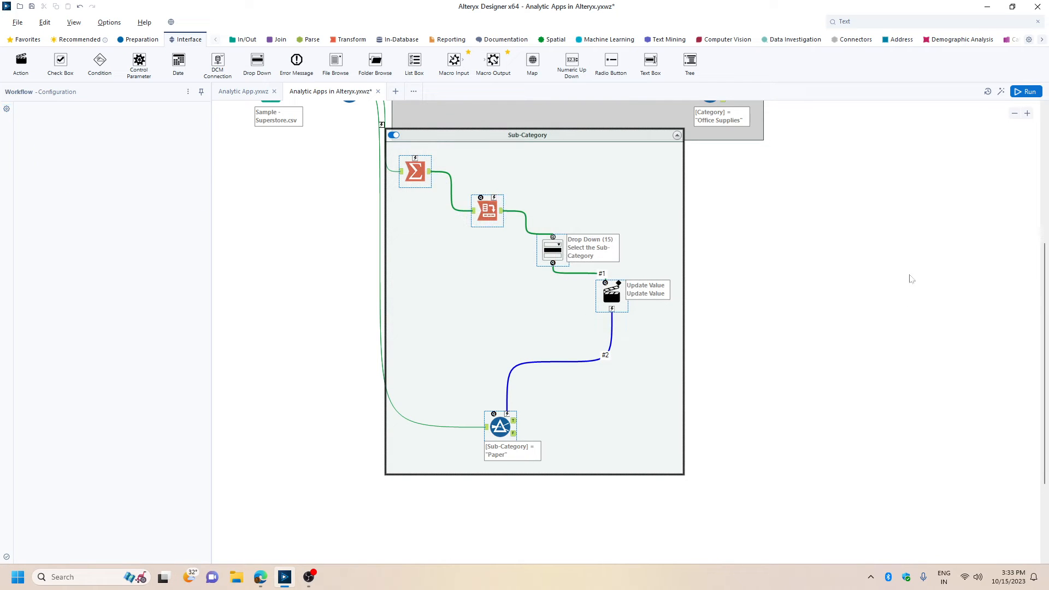
# Move the Sub-Category container slightly down so it clears the gray Category container, and save the workflow.
pyautogui.scroll(2, 874, 279)
pyautogui.moveTo(578, 201); pyautogui.dragTo(592, 231)
pyautogui.click(878, 297)
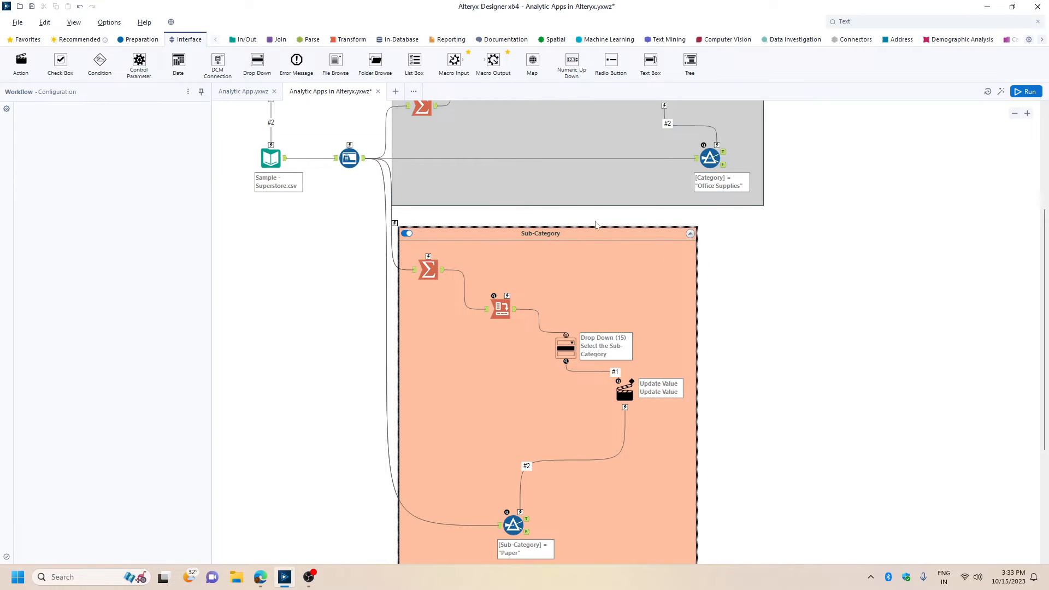
pyautogui.scroll(-1, 978, 263)
pyautogui.scroll(-1, 977, 263)
pyautogui.hotkey('ctrl', 's')
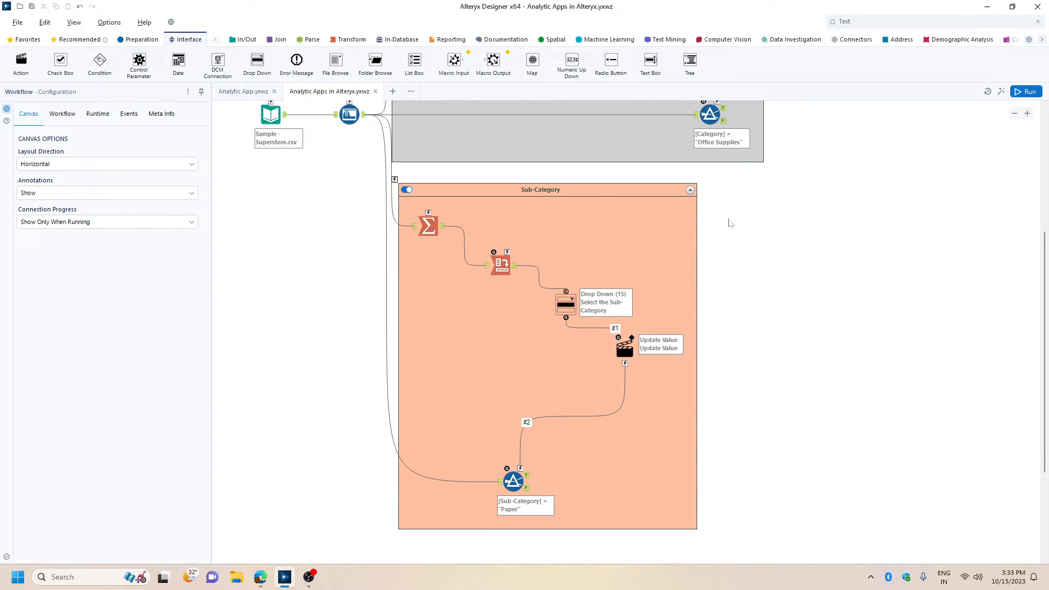
# In the Interface Designer, add a tab named "Welcome!" containing a label reading "Analytic Apps in Alteryx".
pyautogui.click(74, 22)
pyautogui.click(94, 90)
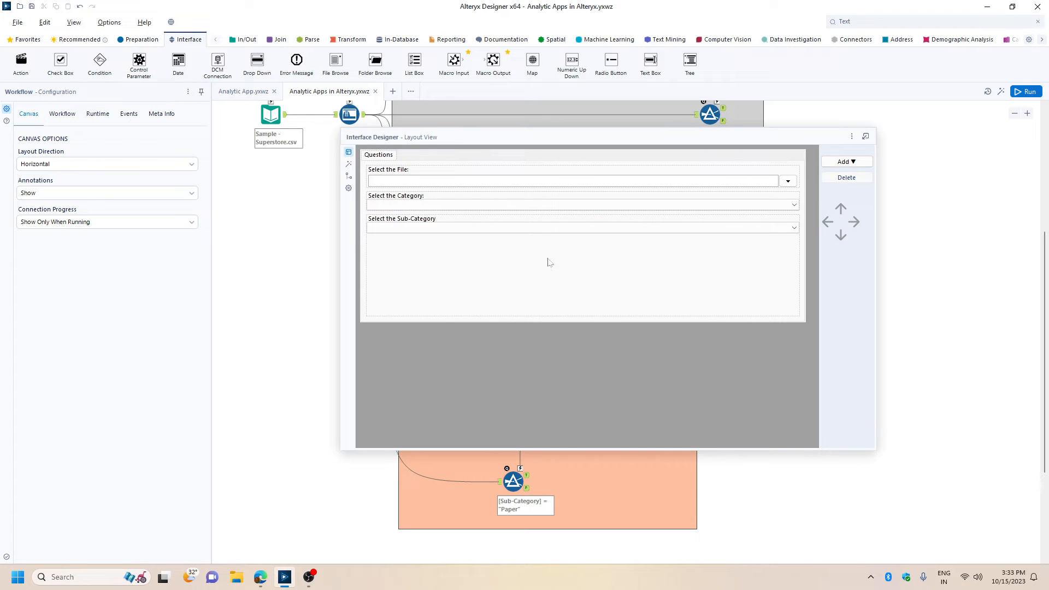
pyautogui.click(845, 161)
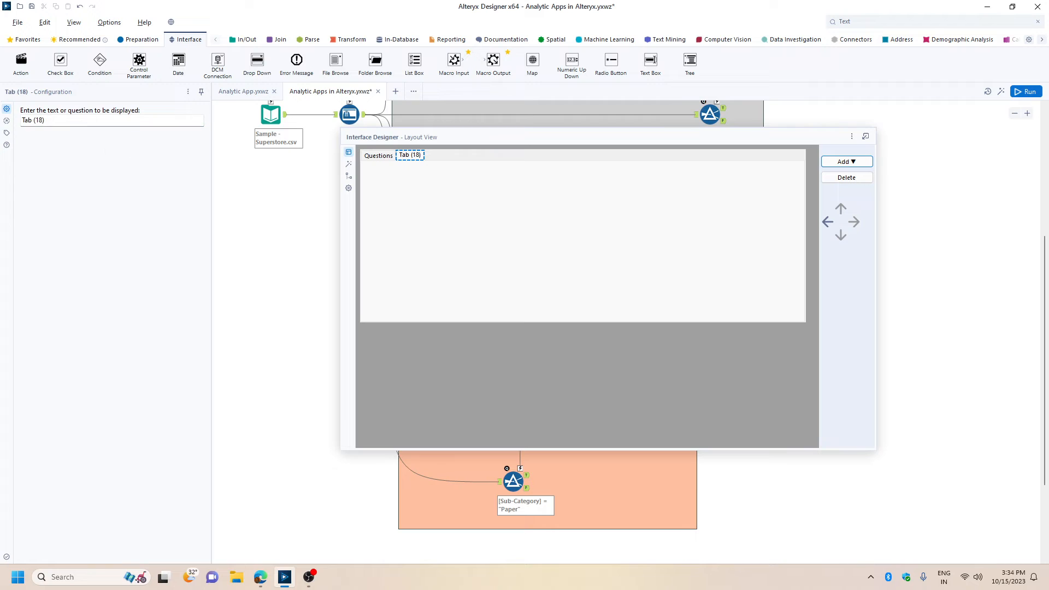
pyautogui.write('Welcome!')
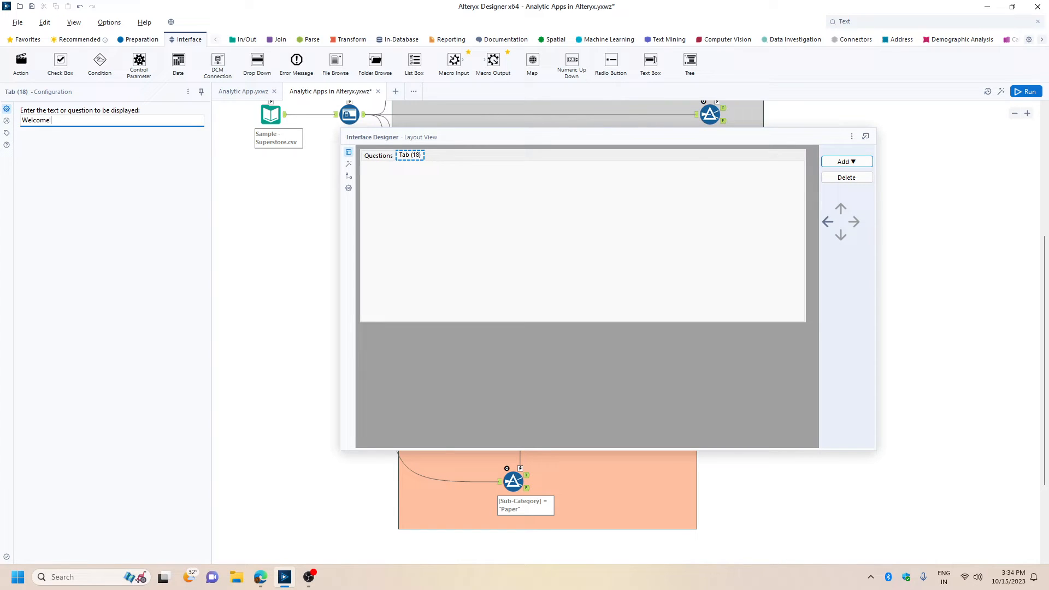
pyautogui.click(846, 162)
pyautogui.click(845, 186)
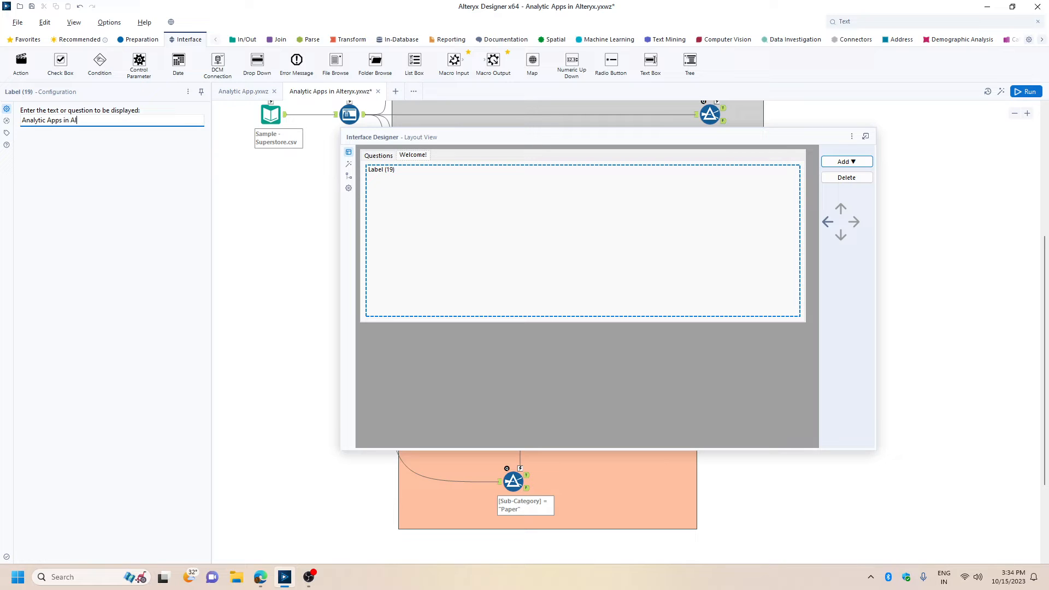
# Add another interface tab named "Select File" and rename the Questions tab to "Select Filter".
pyautogui.click(841, 162)
pyautogui.click(828, 212)
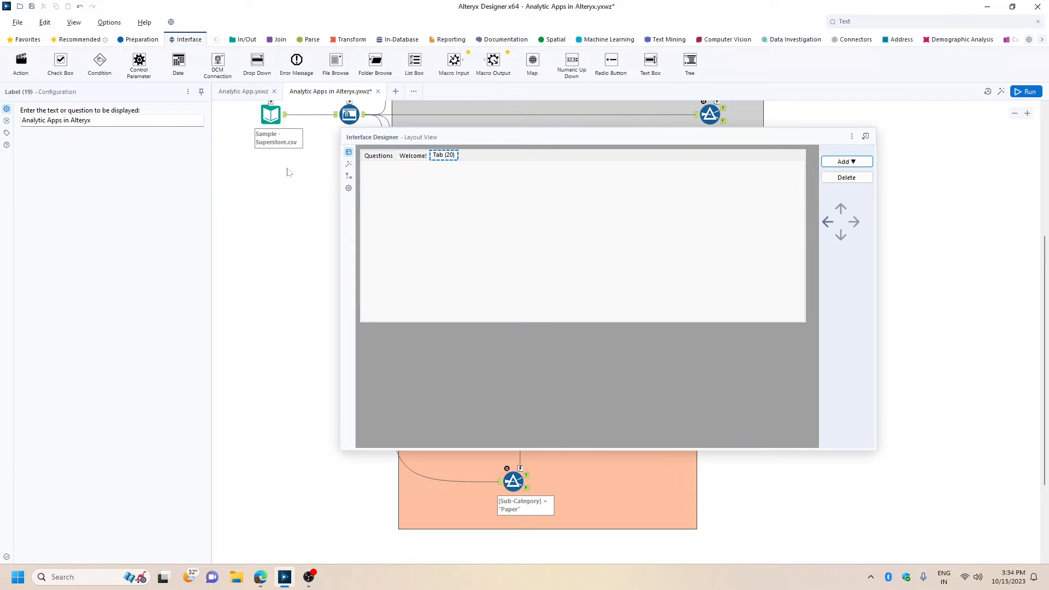
pyautogui.write('Select File')
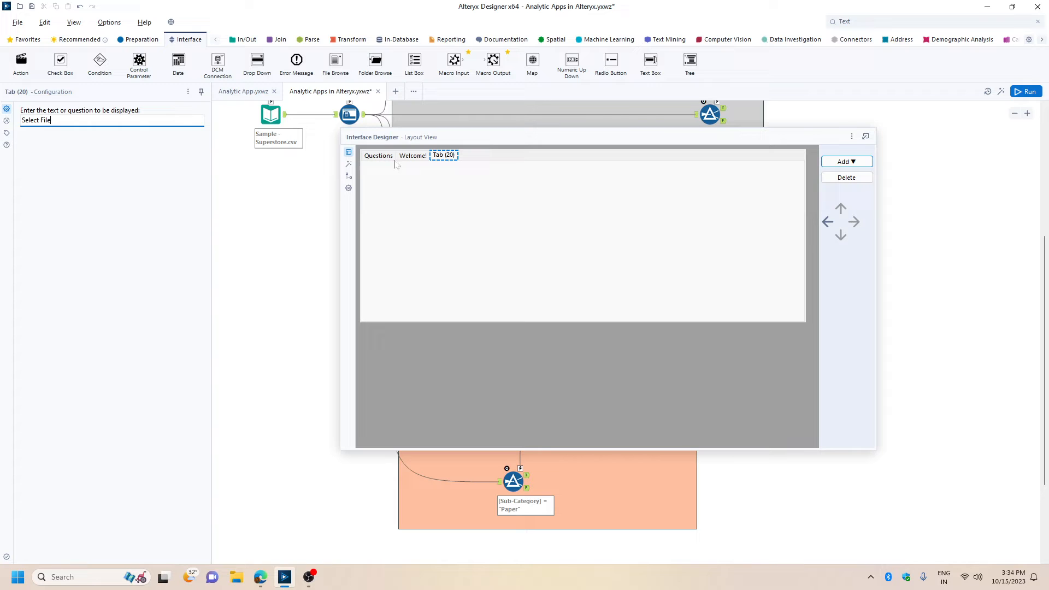
pyautogui.click(380, 155)
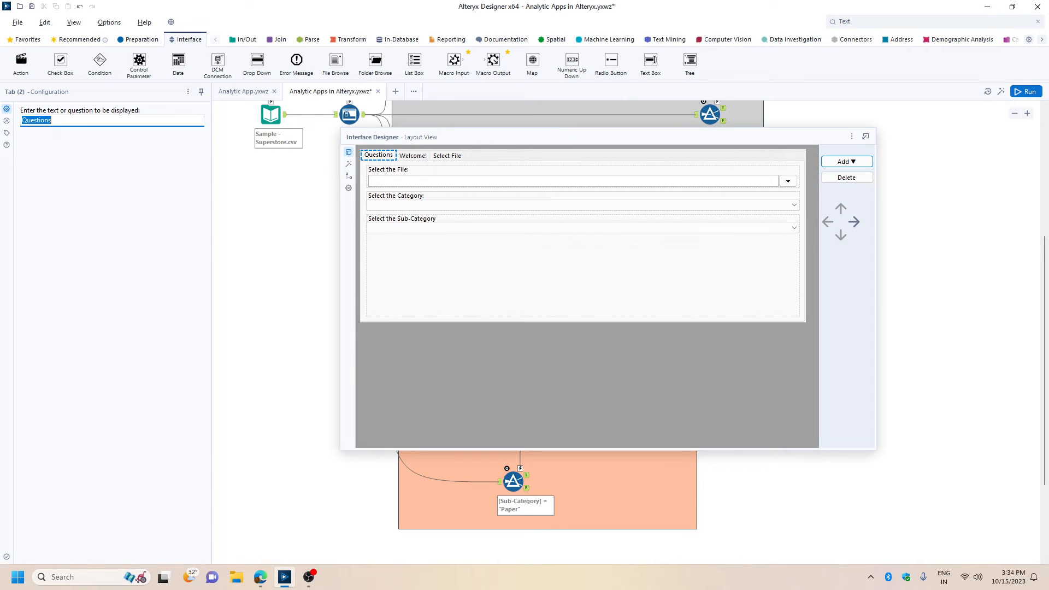
pyautogui.write('Select Filter')
# Reorder the interface tabs to Welcome!, Select File, Select Filter.
pyautogui.click(421, 158)
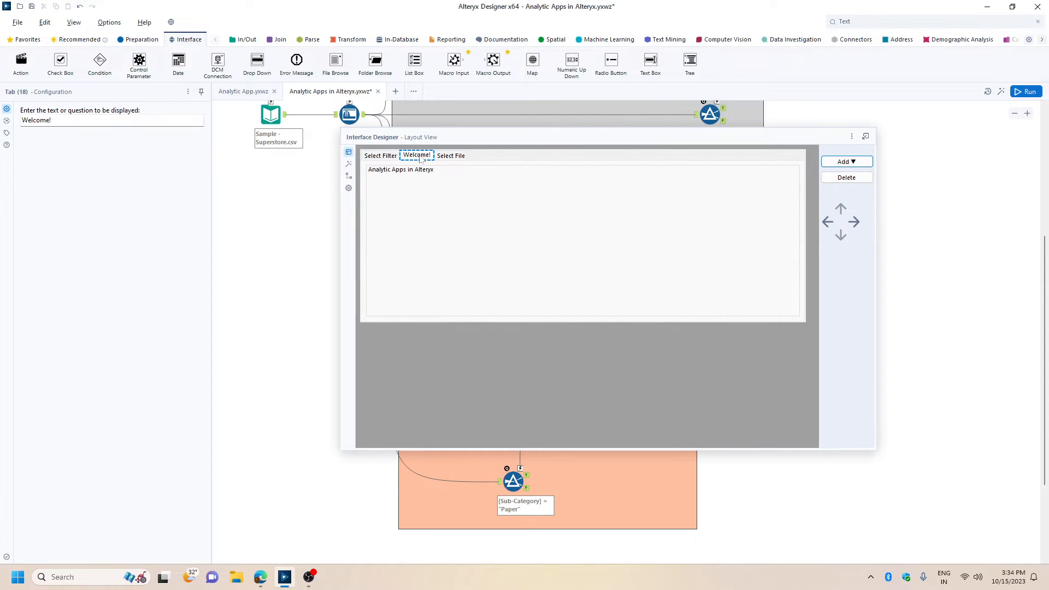
pyautogui.click(828, 222)
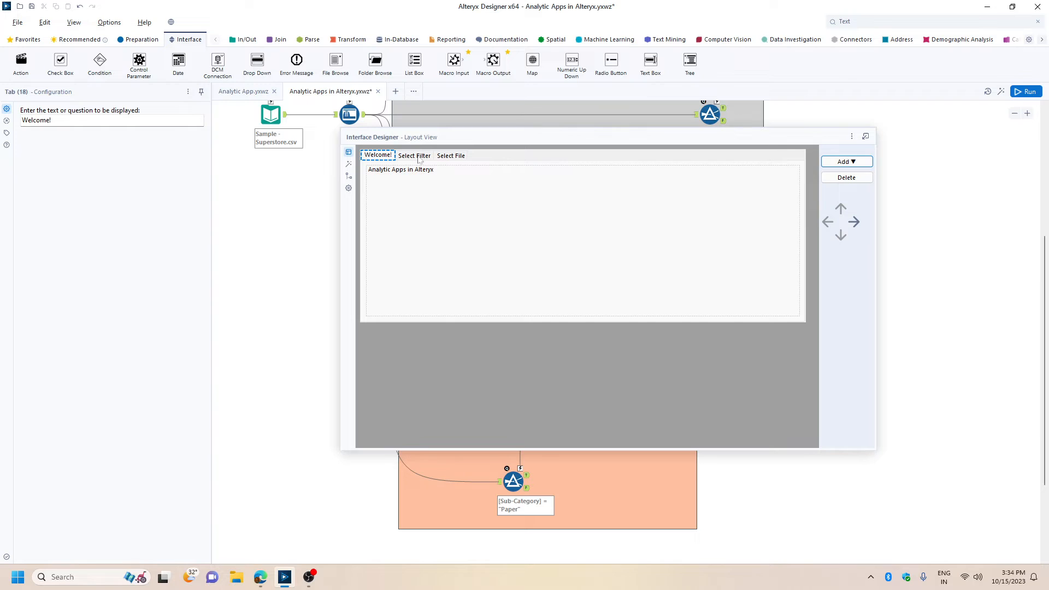
pyautogui.click(455, 157)
pyautogui.click(828, 222)
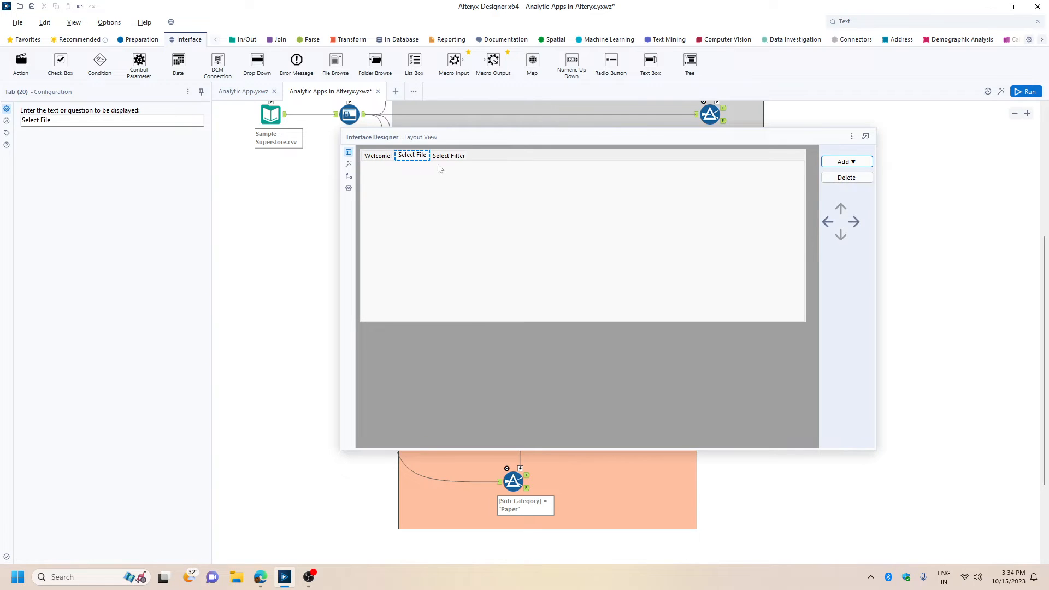
# Move the "Select the File:" question from the Select Filter tab to the Select File tab.
pyautogui.click(451, 157)
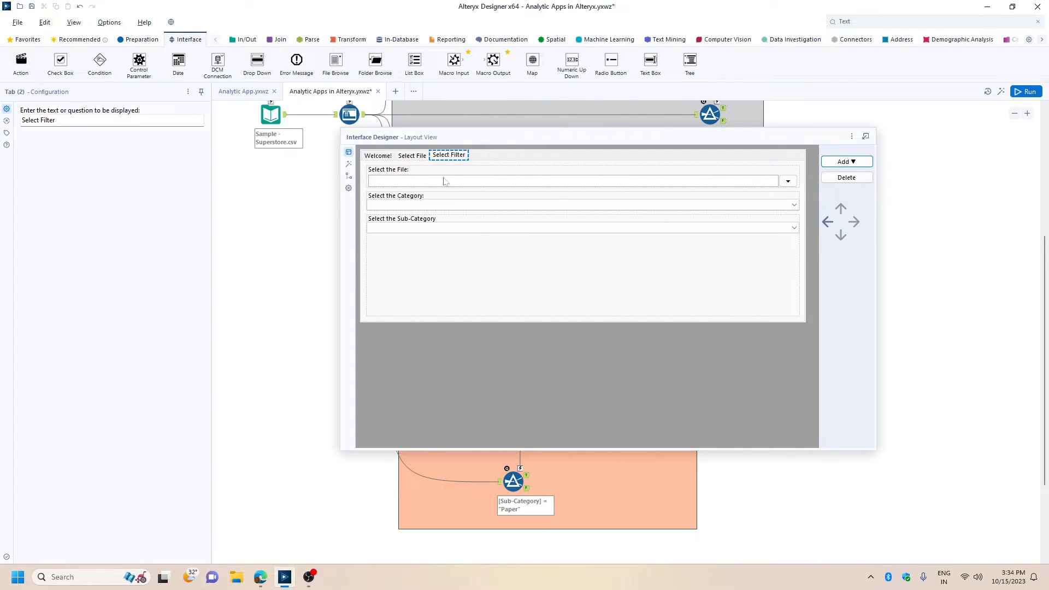
pyautogui.click(424, 179)
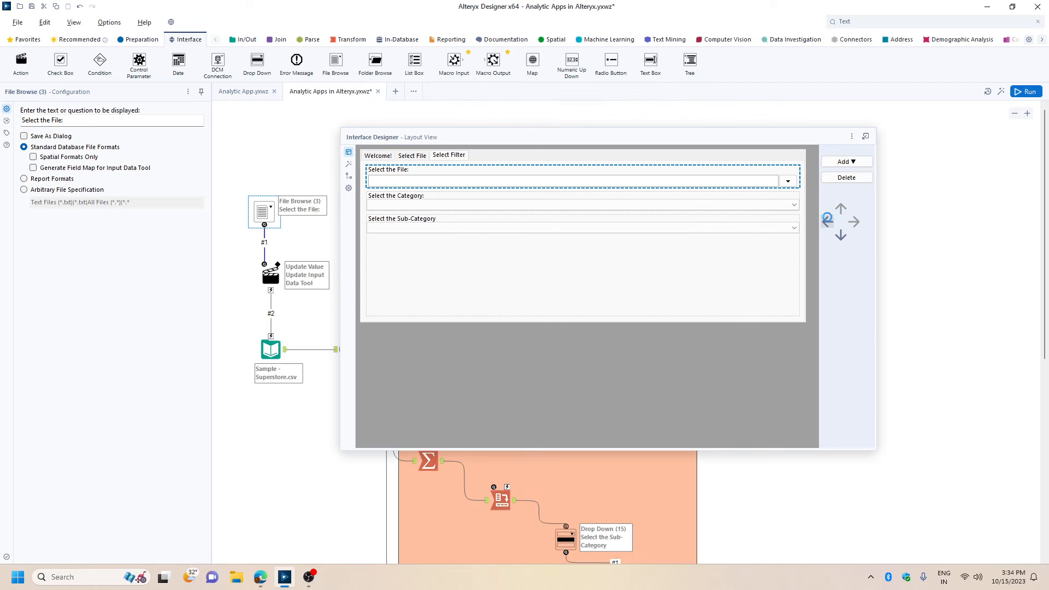
pyautogui.click(841, 210)
pyautogui.click(456, 156)
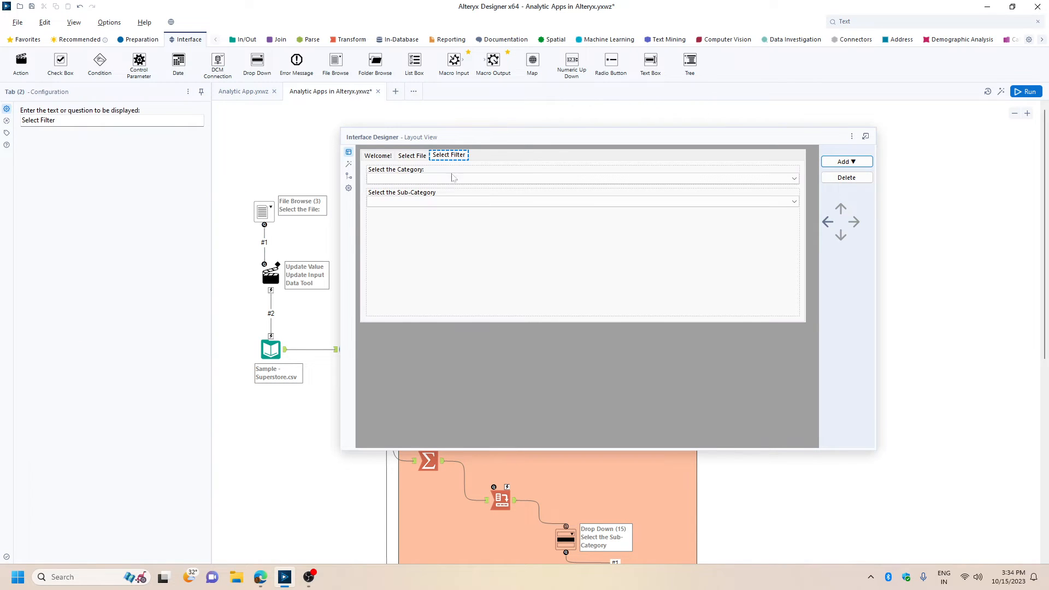
pyautogui.click(509, 179)
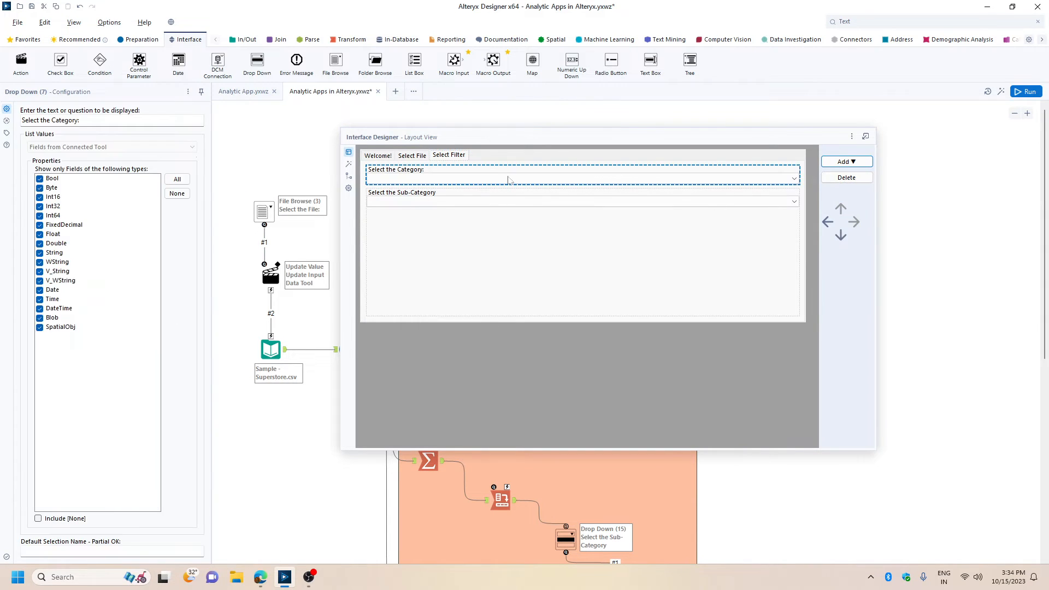
# Preview the interface in Test View, checking the Select File and Select Filter pages and the category and sub-category drop-downs.
pyautogui.click(349, 164)
pyautogui.click(419, 155)
pyautogui.click(446, 153)
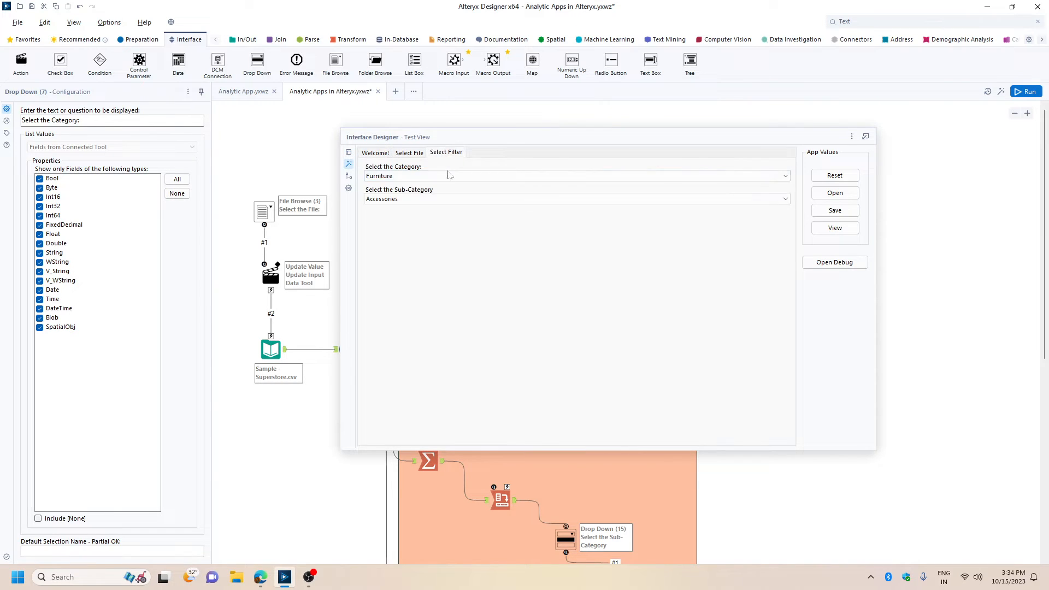
pyautogui.click(437, 176)
pyautogui.click(437, 183)
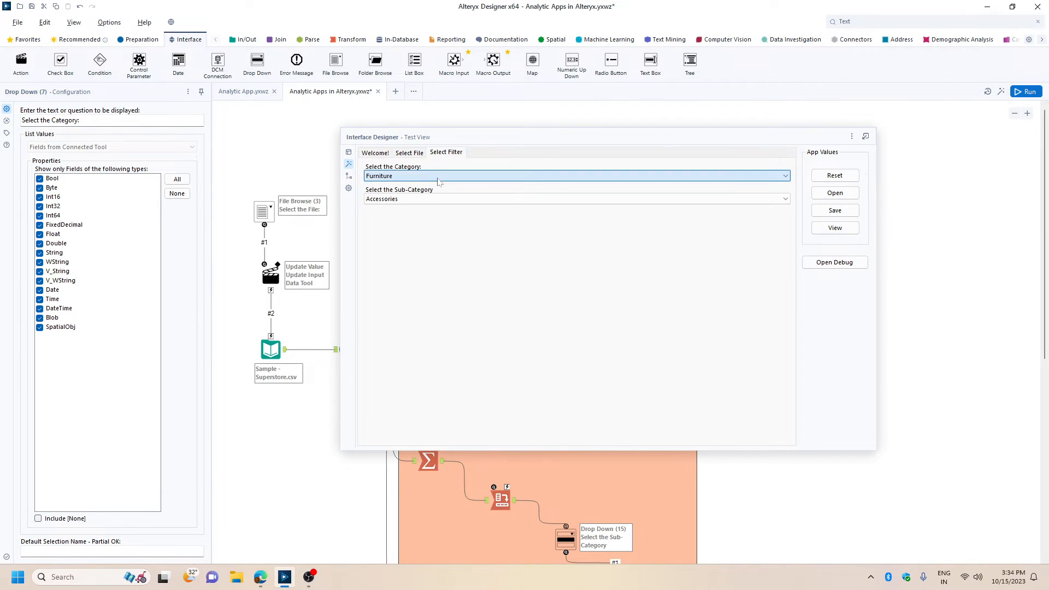
pyautogui.click(416, 197)
pyautogui.click(632, 203)
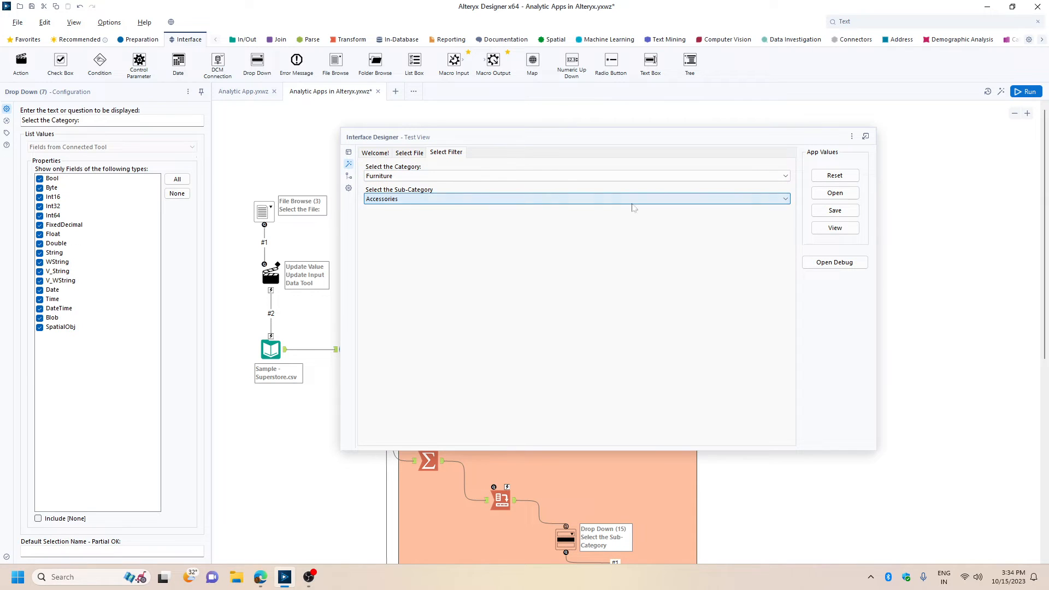
# Hide the Interface Designer and save the workflow.
pyautogui.click(852, 136)
pyautogui.click(874, 189)
pyautogui.hotkey('ctrl', 's')
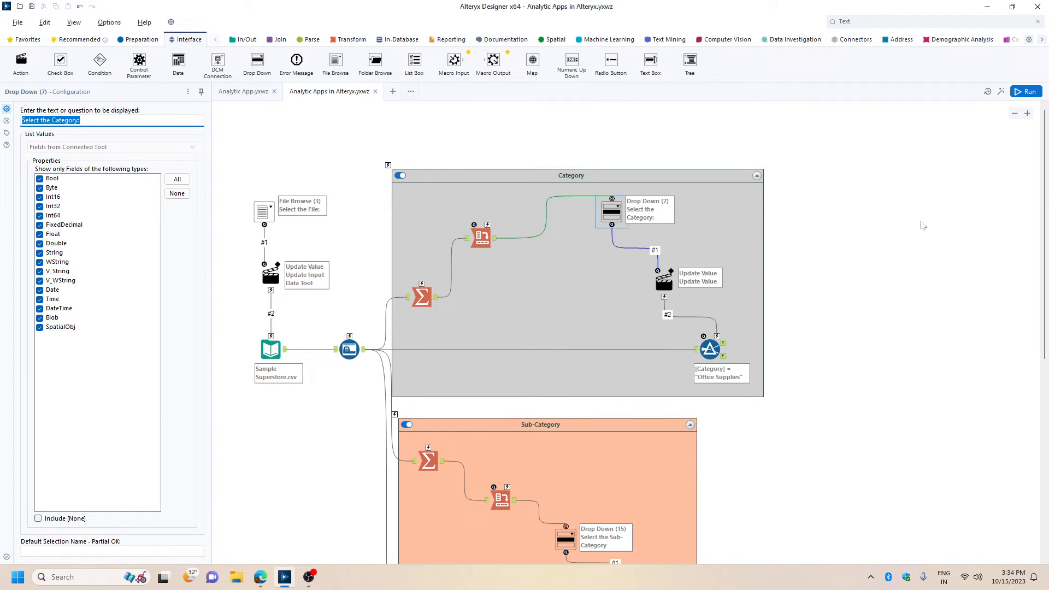
# Launch the analytic app, choose Sample - Superstore.xls as the input file, and proceed to the Select Filter page.
pyautogui.click(1001, 93)
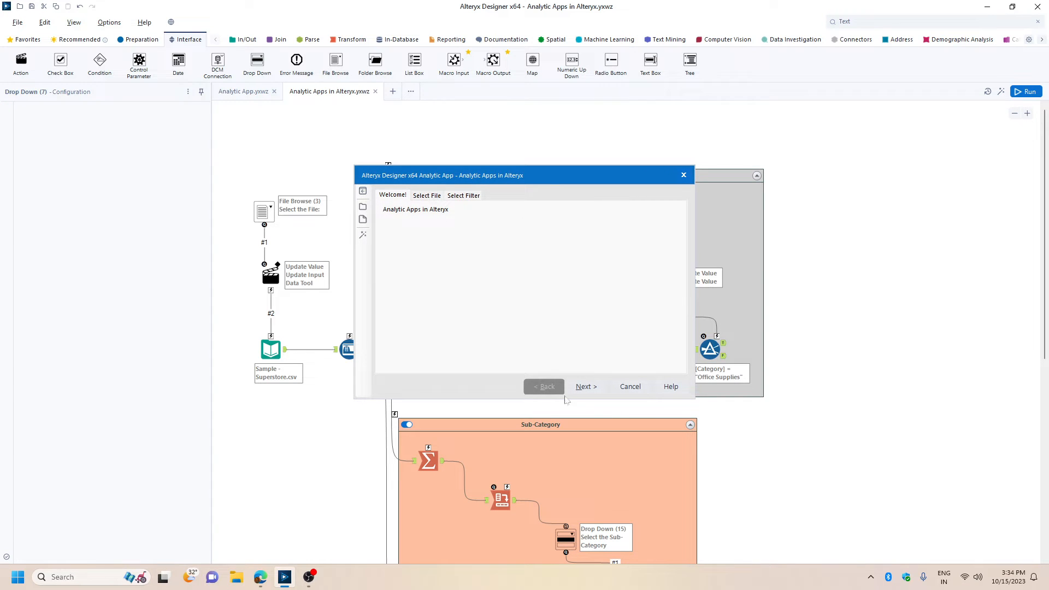
pyautogui.click(585, 387)
pyautogui.click(670, 221)
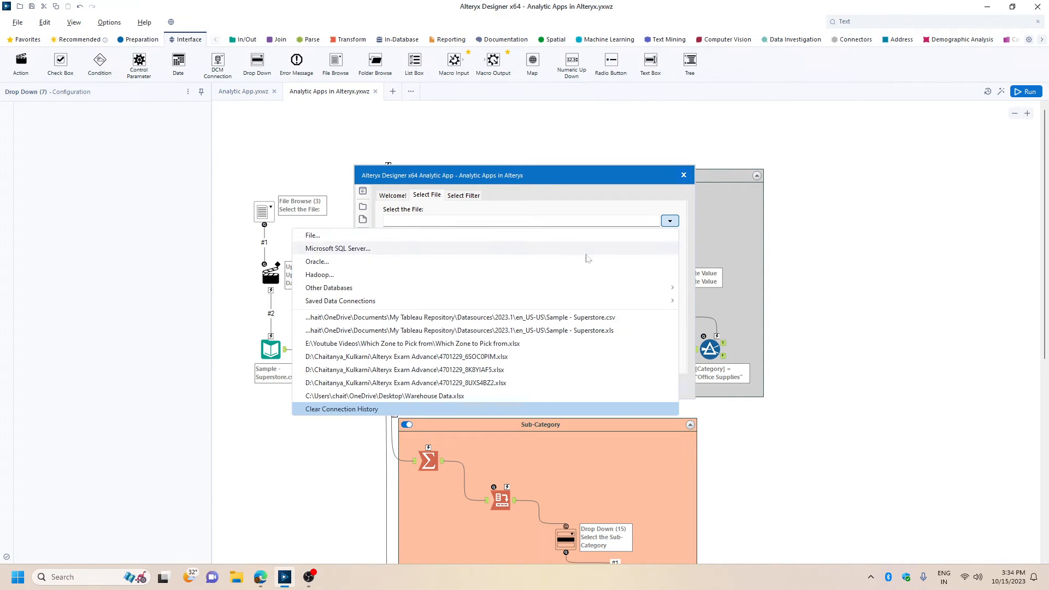
pyautogui.click(541, 330)
pyautogui.click(584, 387)
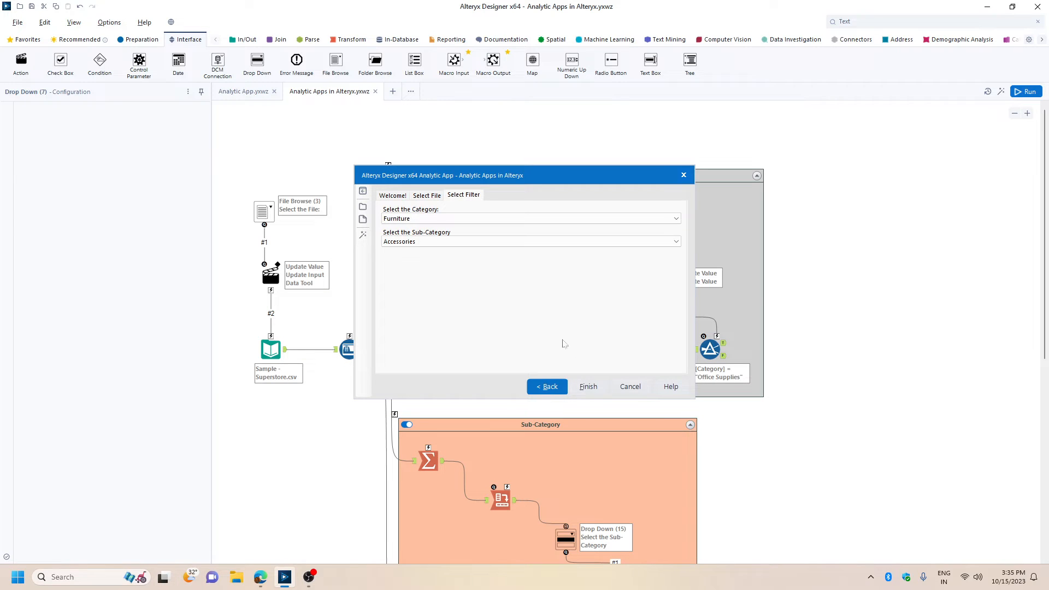
# Select the Furniture category and Chairs sub-category, and run the app.
pyautogui.click(440, 219)
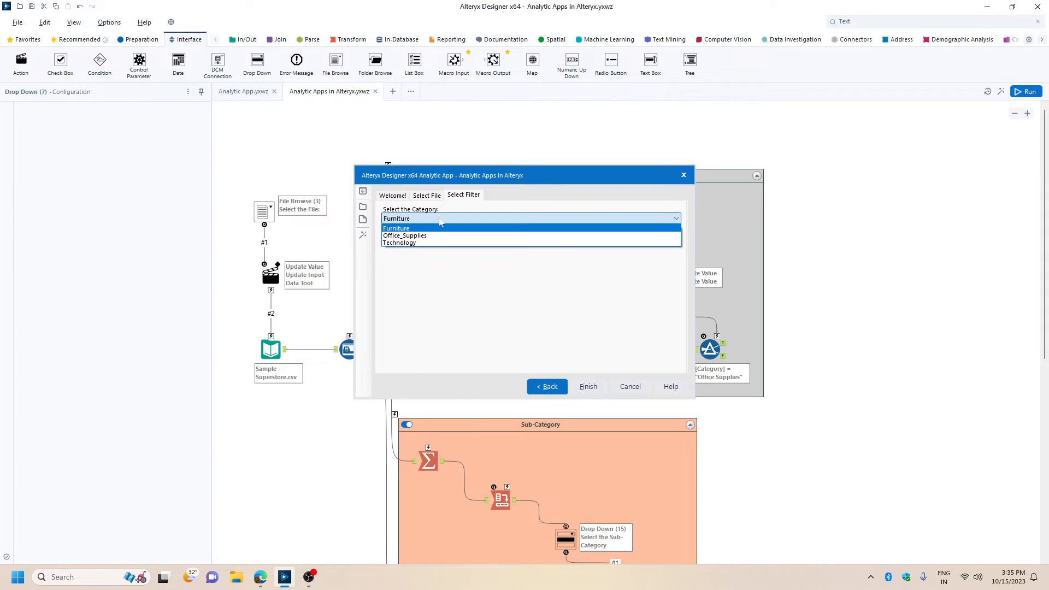
pyautogui.click(433, 229)
pyautogui.click(407, 241)
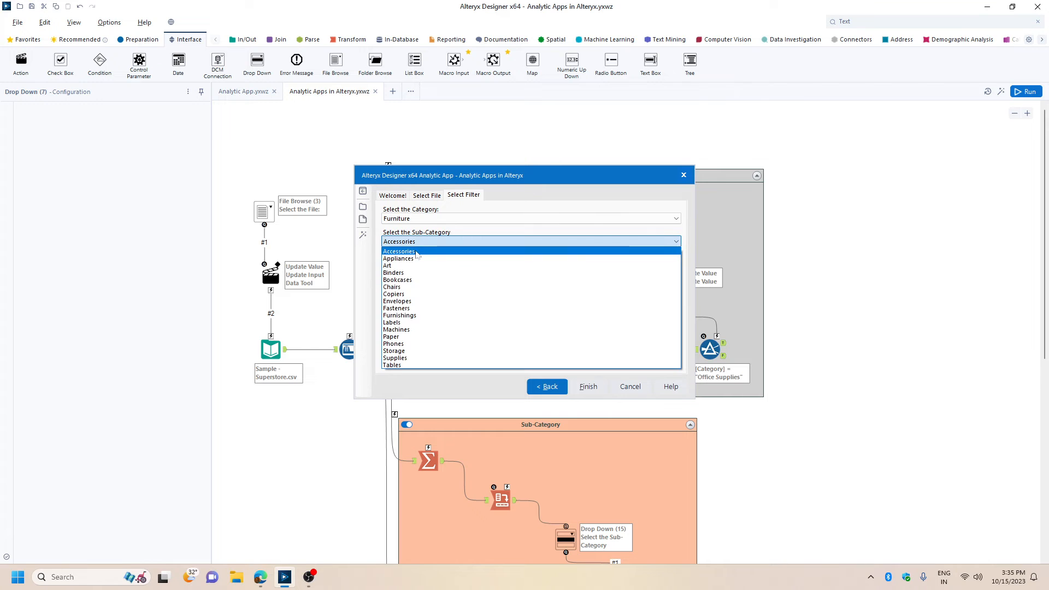
pyautogui.click(403, 287)
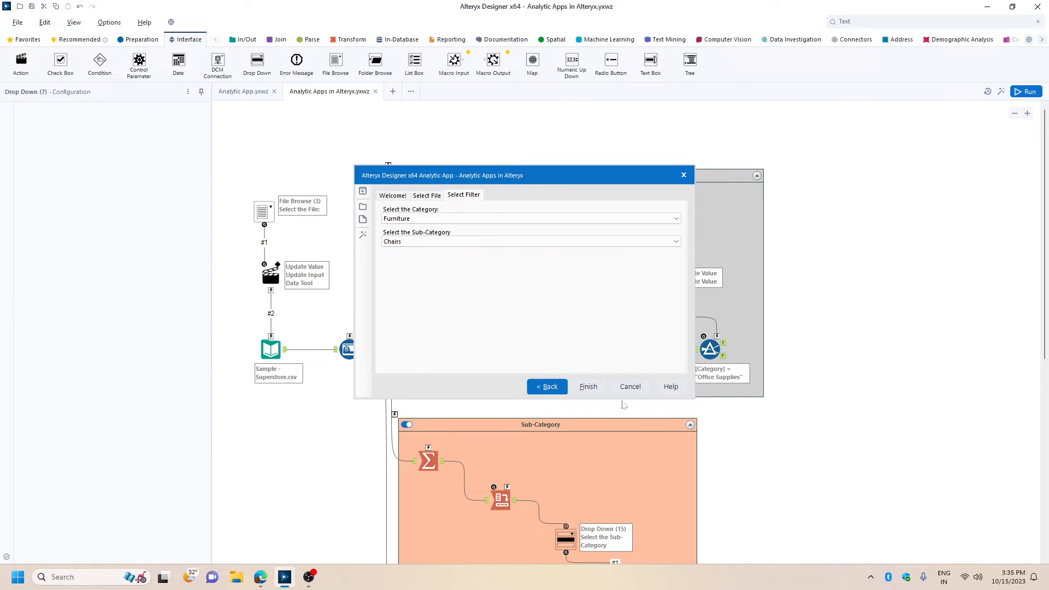
pyautogui.click(585, 387)
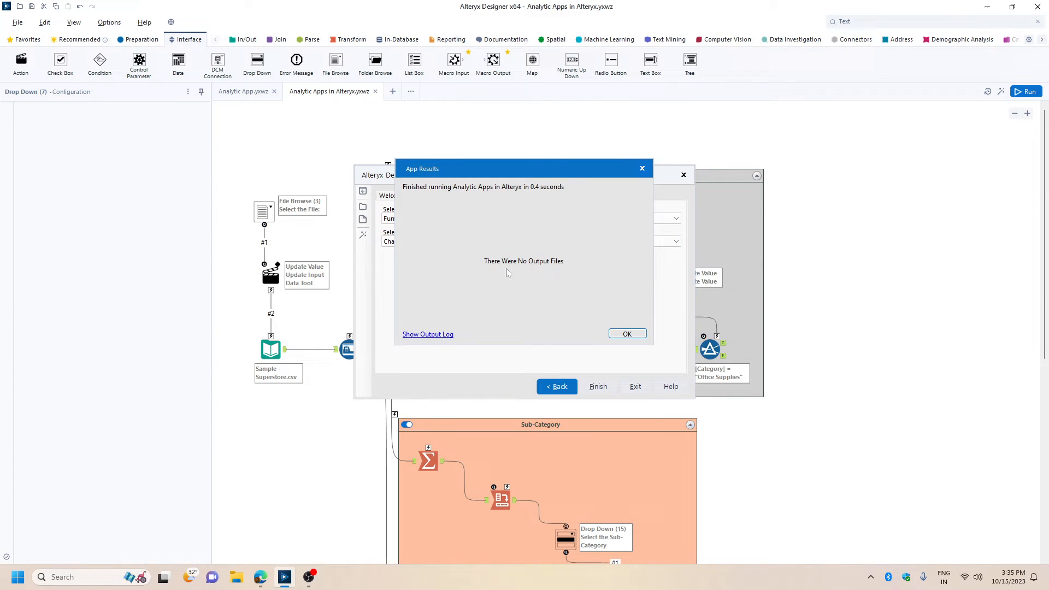
# Close the app results, exit the app, and add a Browse tool to the True output of the Category filter.
pyautogui.click(623, 333)
pyautogui.click(635, 387)
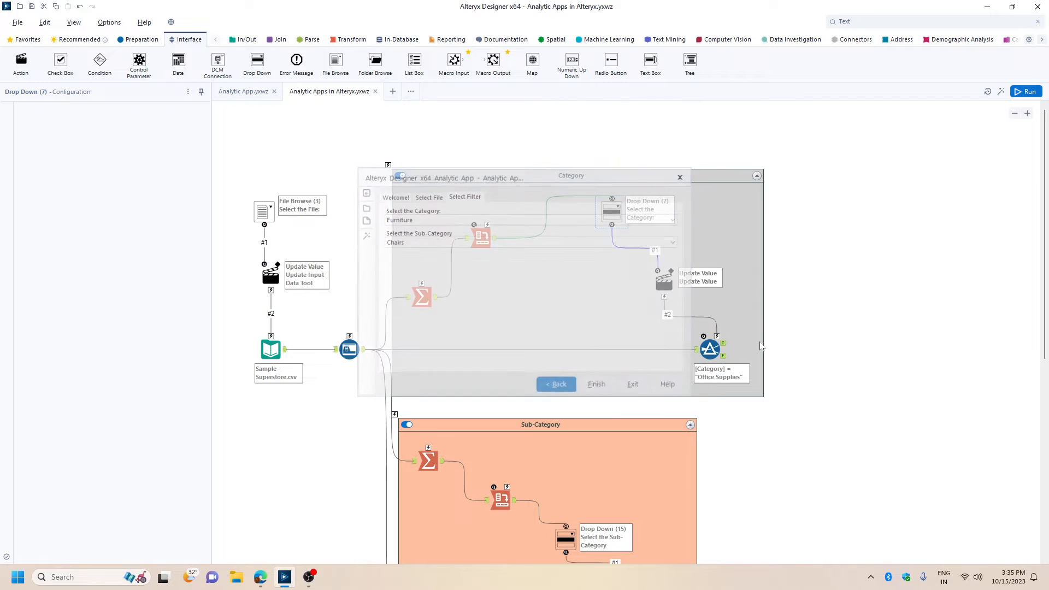
pyautogui.rightClick(726, 344)
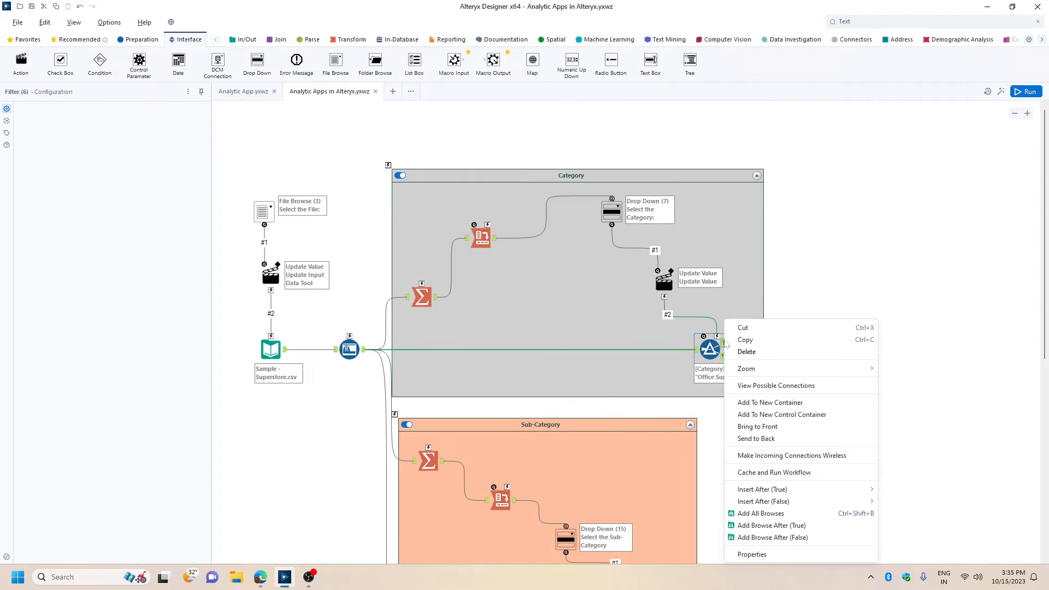
pyautogui.click(765, 526)
# Add a Browse tool to the True output of the Sub-Category filter and save the workflow.
pyautogui.scroll(-4, 918, 290)
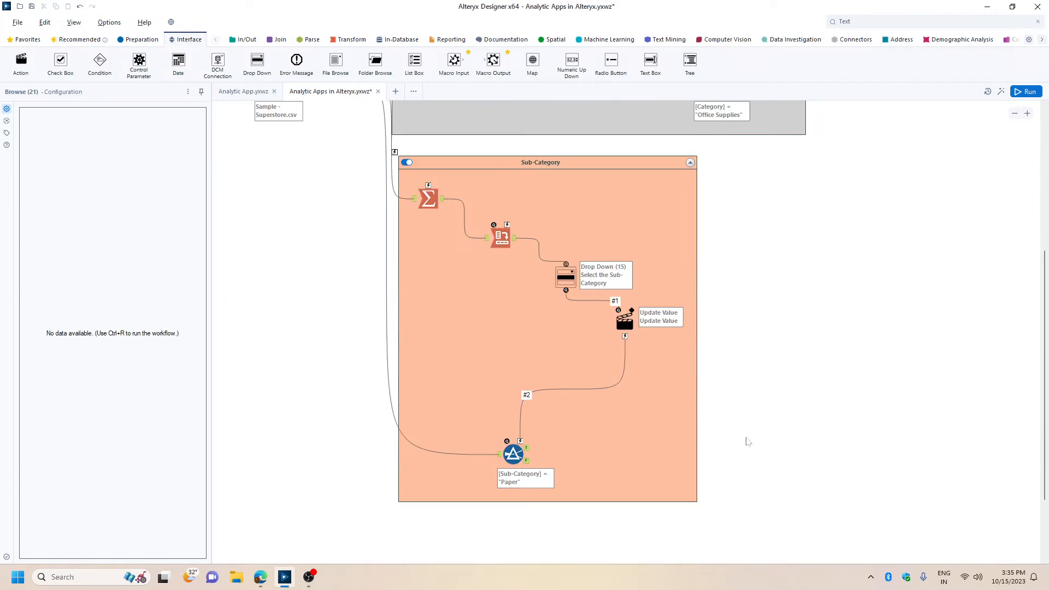
pyautogui.click(514, 454)
pyautogui.rightClick(528, 449)
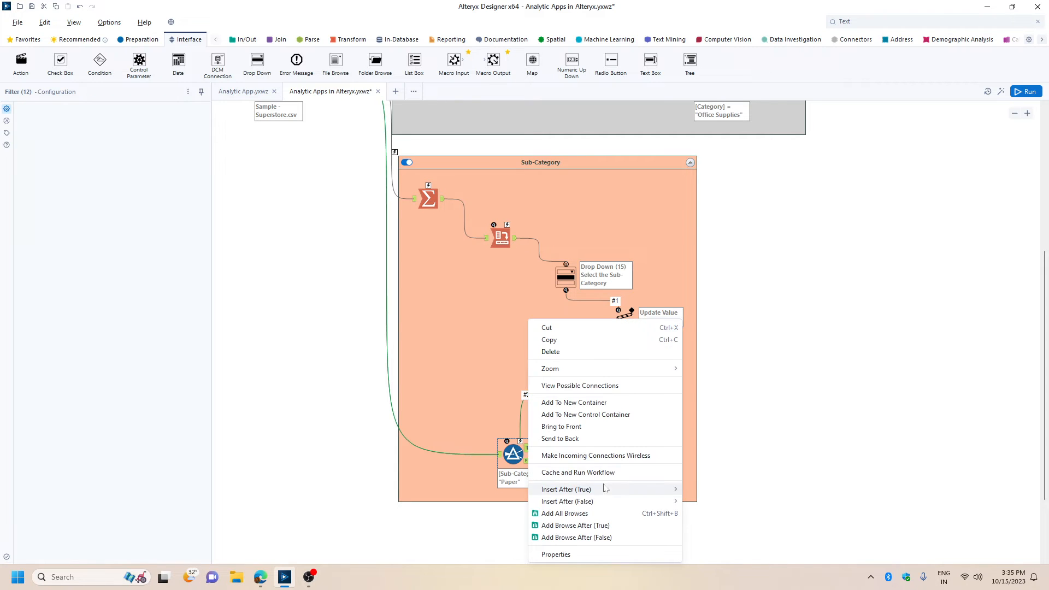
pyautogui.click(569, 525)
pyautogui.hotkey('ctrl', 's')
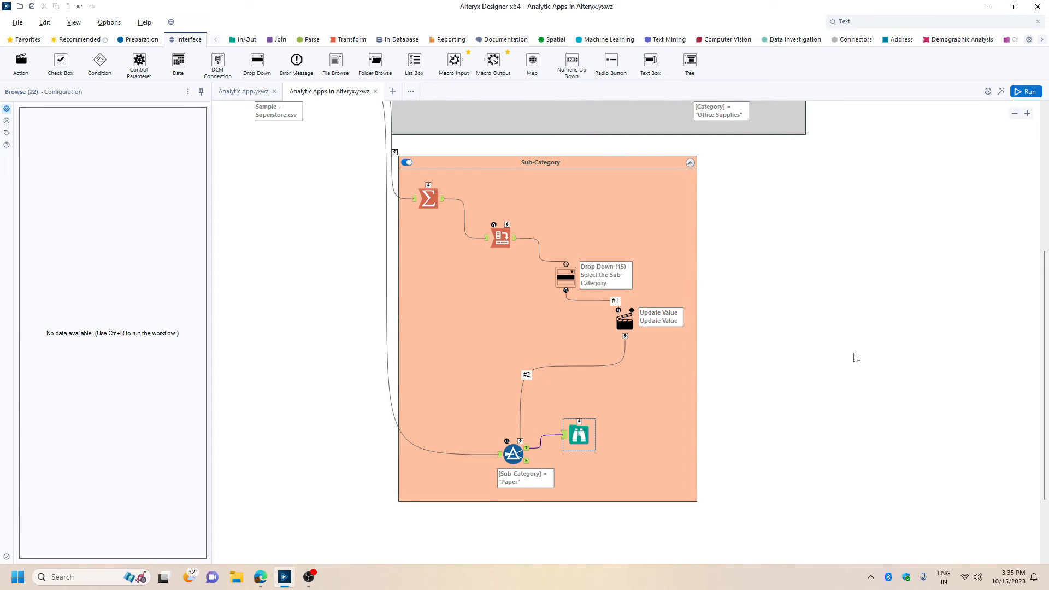
# In the Interface Designer properties, show the results of Browse (21) and Browse (22) on success, and enable the app graphic.
pyautogui.click(74, 22)
pyautogui.click(98, 90)
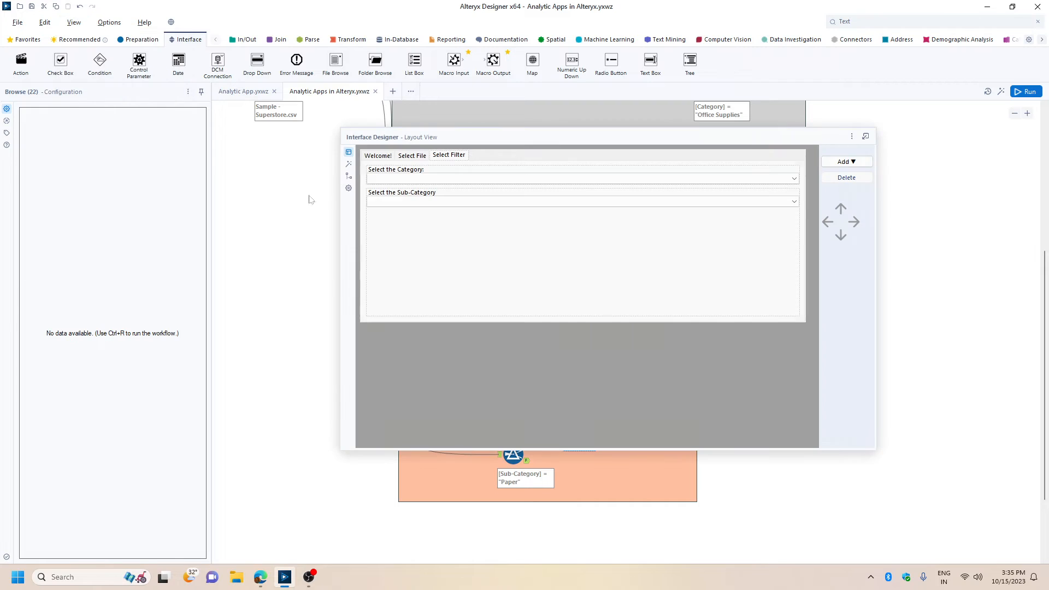
pyautogui.click(348, 188)
pyautogui.click(381, 223)
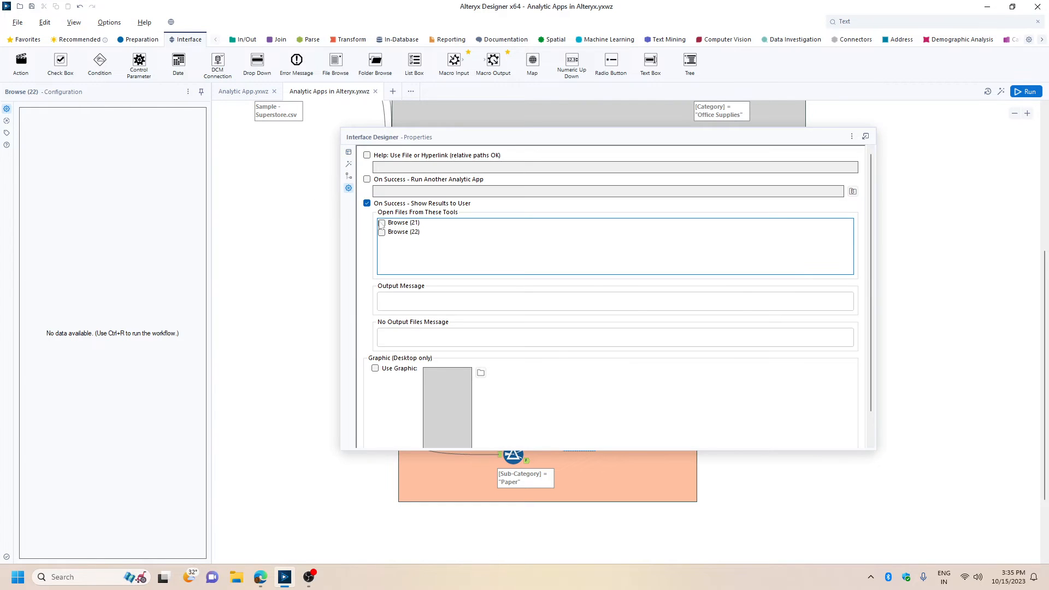
pyautogui.click(382, 233)
pyautogui.click(375, 368)
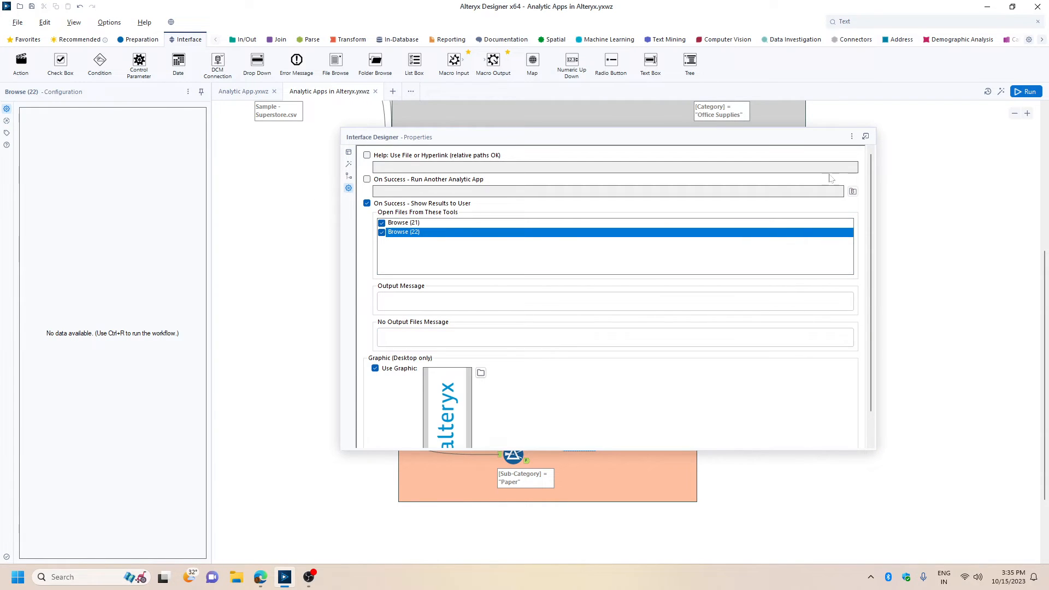
# Hide the Interface Designer and save the workflow with the new app properties.
pyautogui.click(852, 137)
pyautogui.click(870, 188)
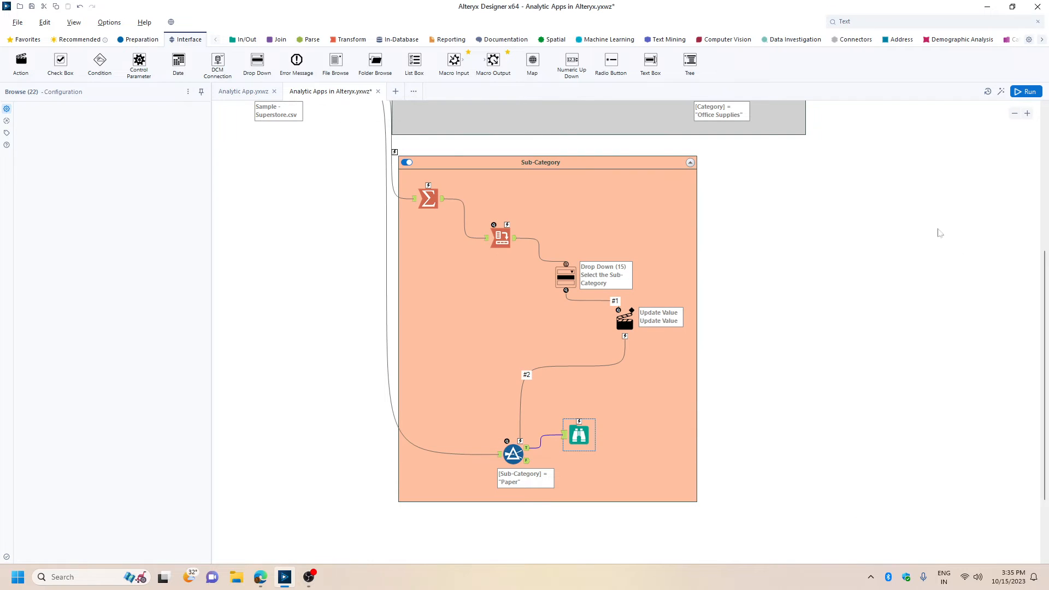
pyautogui.click(940, 237)
pyautogui.hotkey('ctrl', 's')
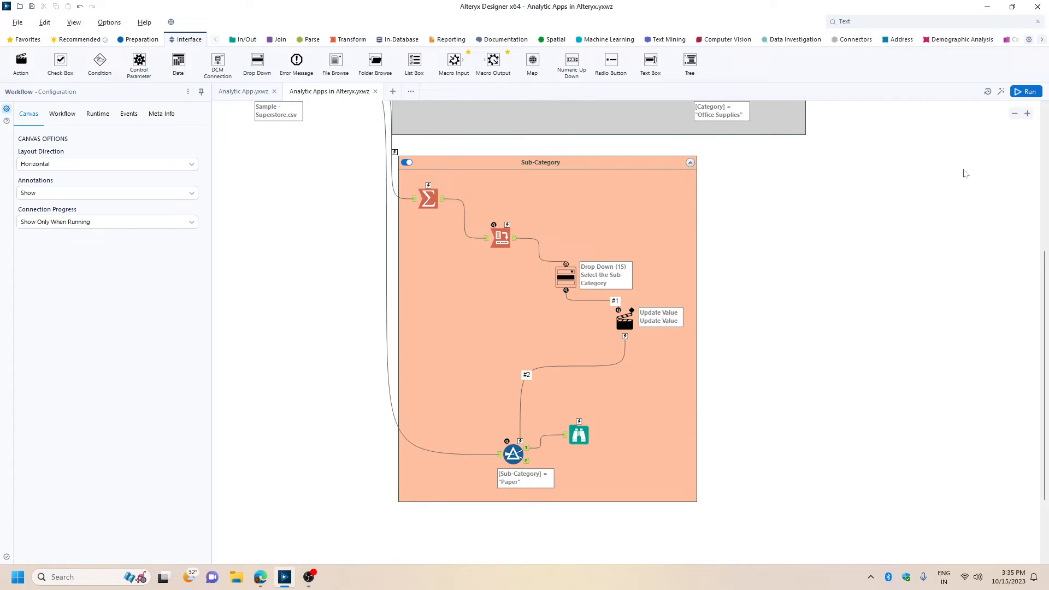
# Launch the analytic app, choose the input file, and run it with the Furniture category and Accessories sub-category.
pyautogui.click(1001, 92)
pyautogui.click(587, 387)
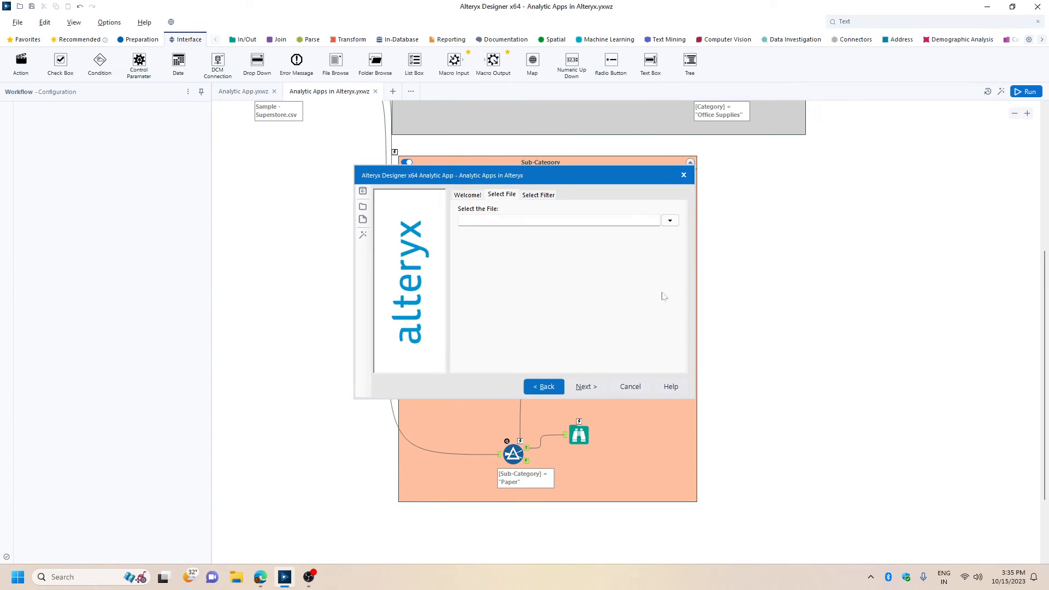
pyautogui.click(670, 220)
pyautogui.click(627, 329)
pyautogui.click(587, 387)
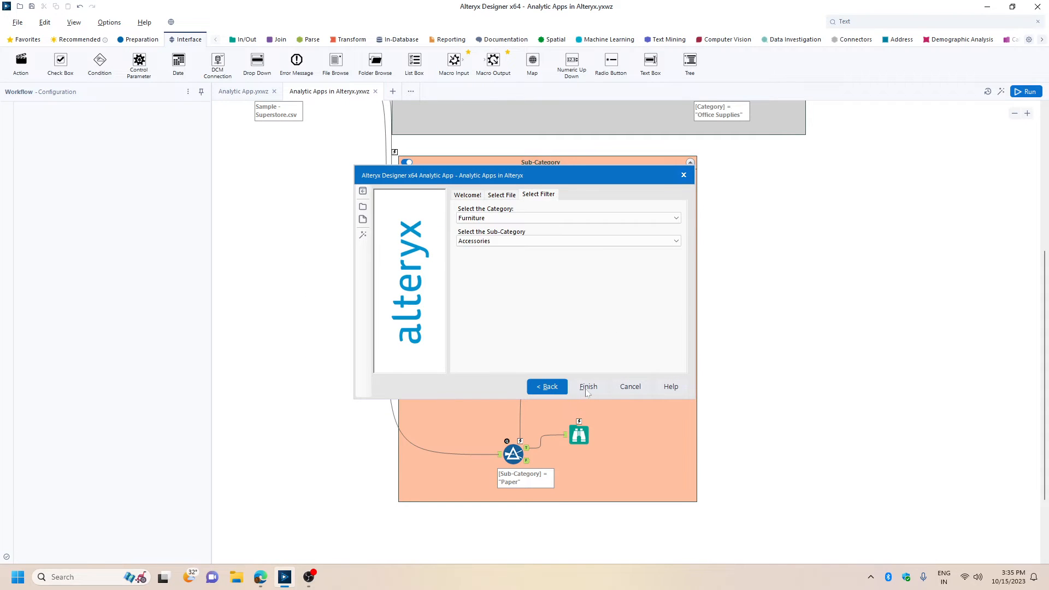
pyautogui.click(598, 387)
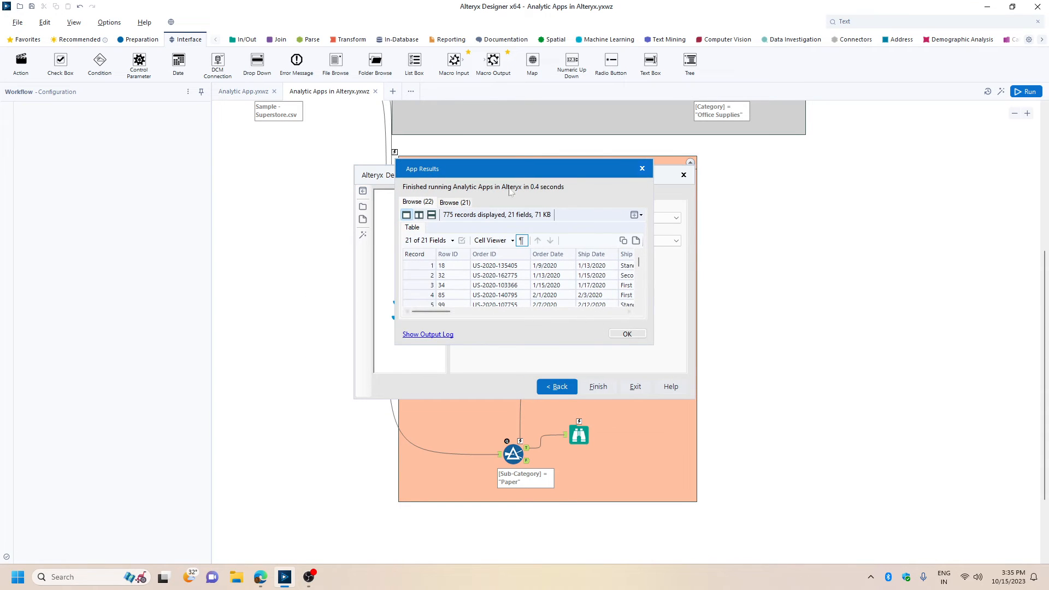
pyautogui.click(627, 334)
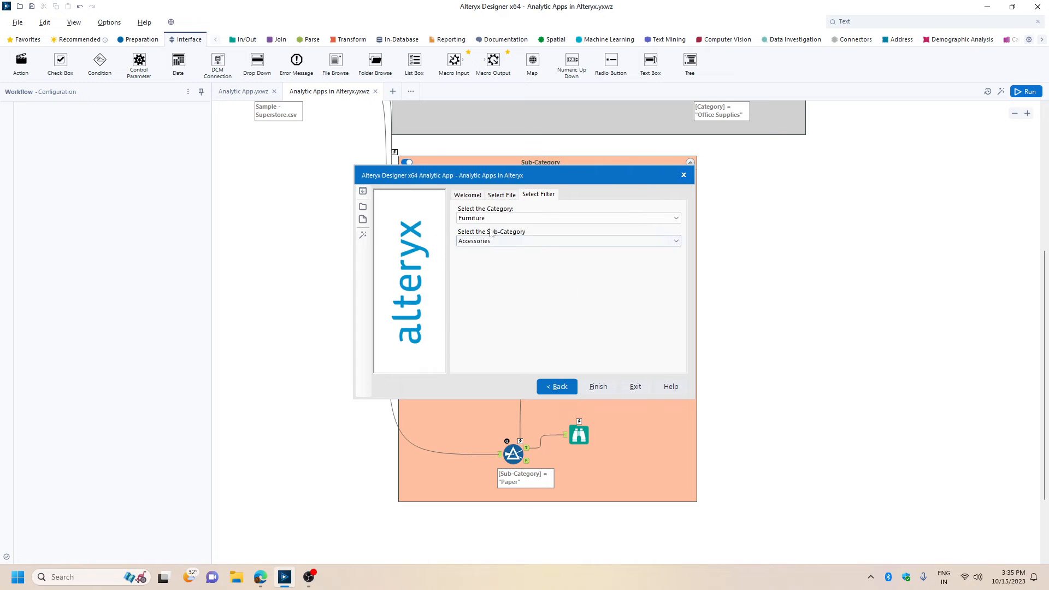
# Rerun the app with the Furniture category and the Chairs sub-category.
pyautogui.click(491, 218)
pyautogui.click(471, 228)
pyautogui.click(481, 241)
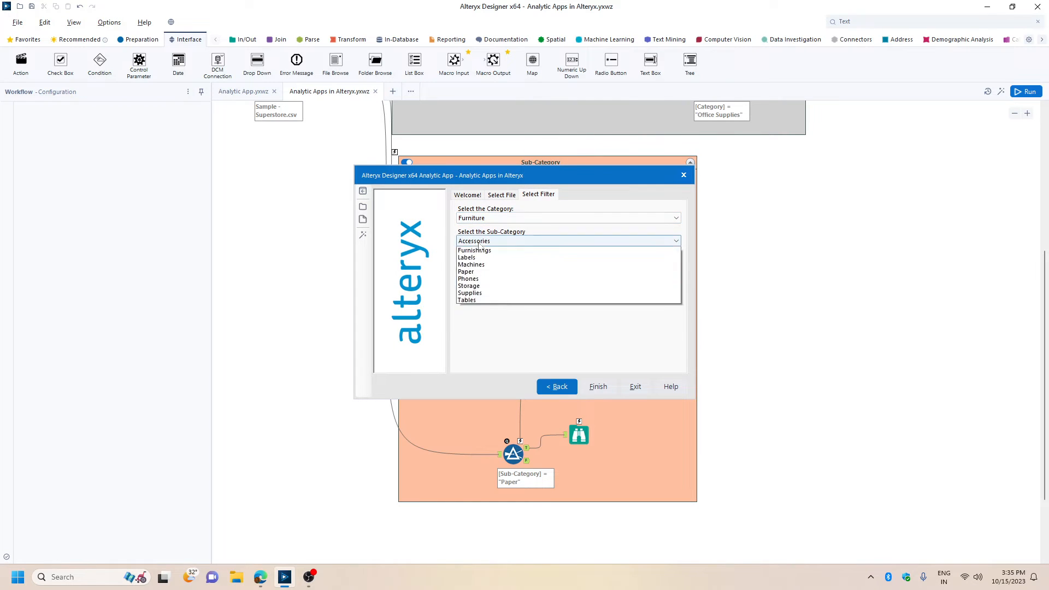
pyautogui.click(481, 286)
pyautogui.click(600, 388)
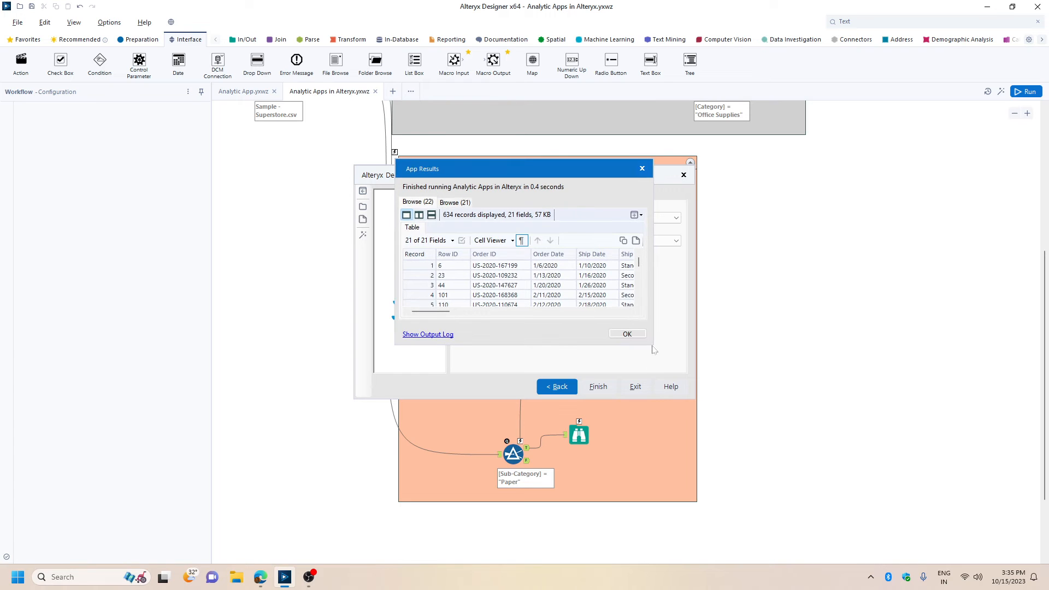
# Enlarge the app results, check the Category and Sub-Category columns across all Browse (22) records, and close the results.
pyautogui.moveTo(651, 343); pyautogui.dragTo(975, 551)
pyautogui.moveTo(683, 173); pyautogui.dragTo(470, 61)
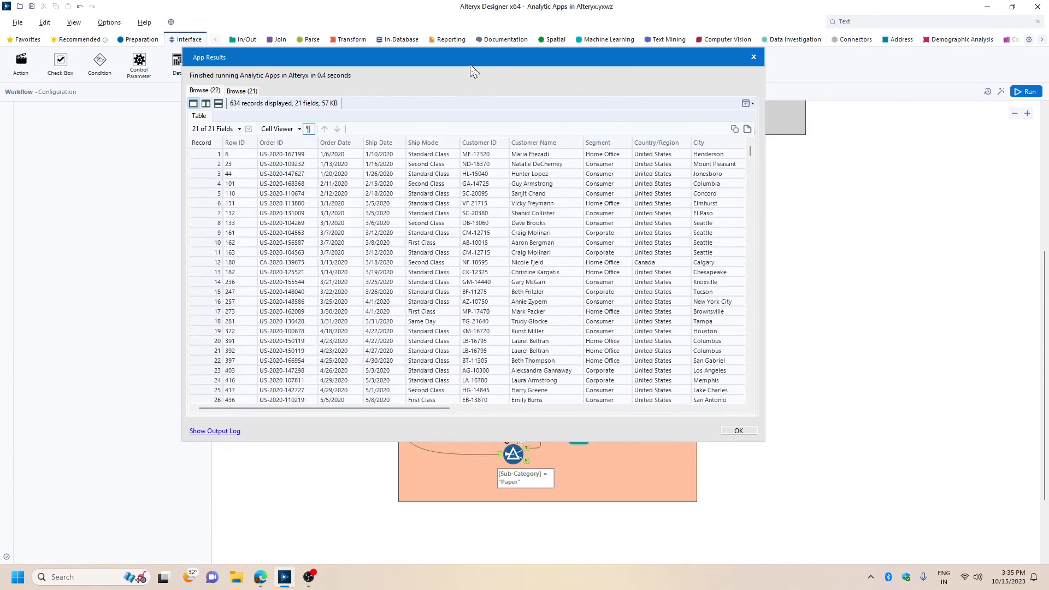
pyautogui.moveTo(434, 411); pyautogui.dragTo(634, 411)
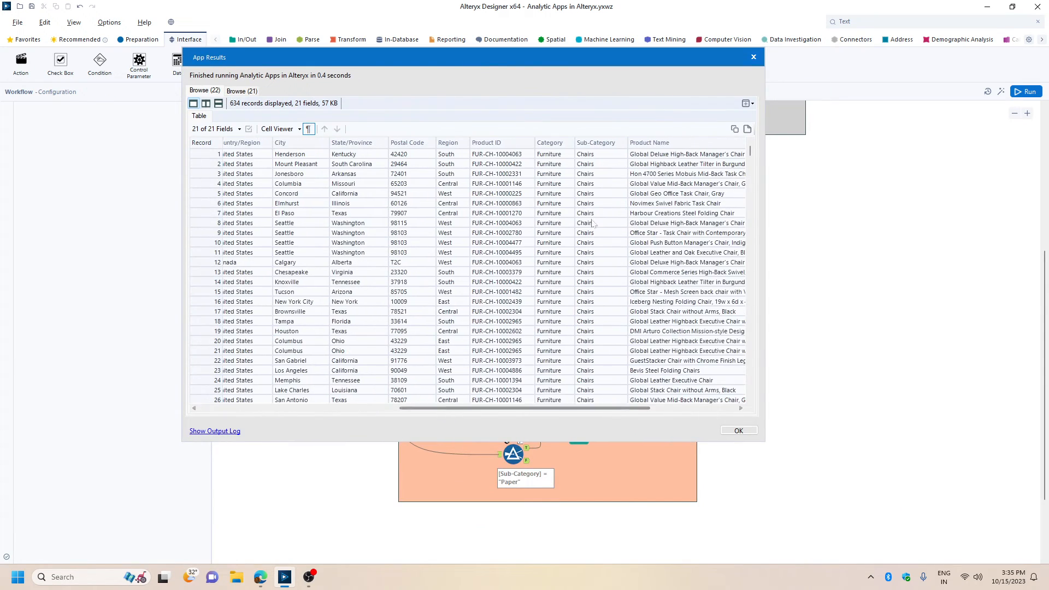
pyautogui.scroll(-10, 593, 217)
pyautogui.moveTo(750, 164); pyautogui.dragTo(751, 390)
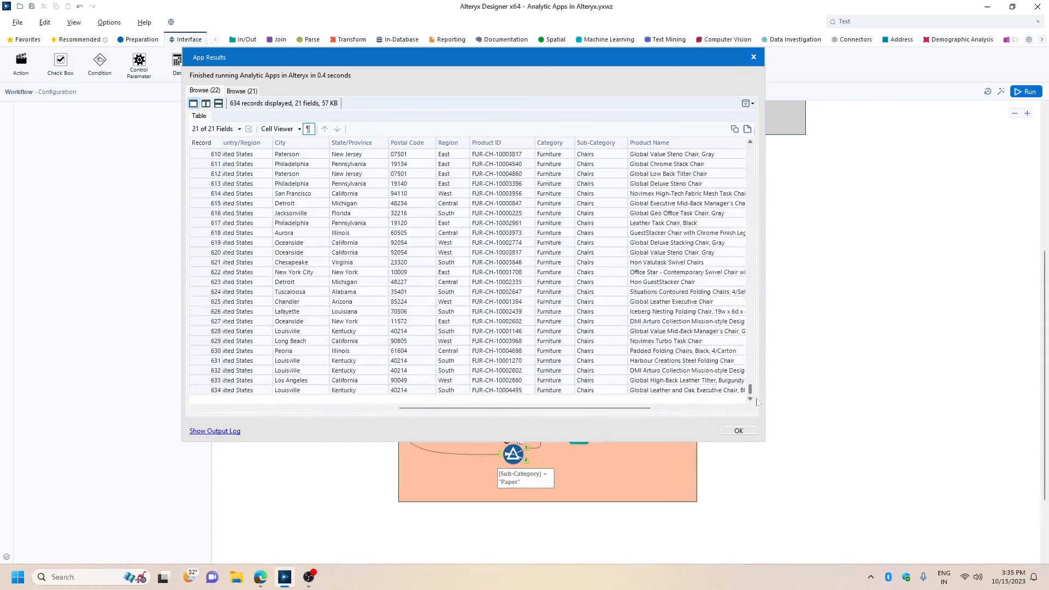
pyautogui.click(738, 431)
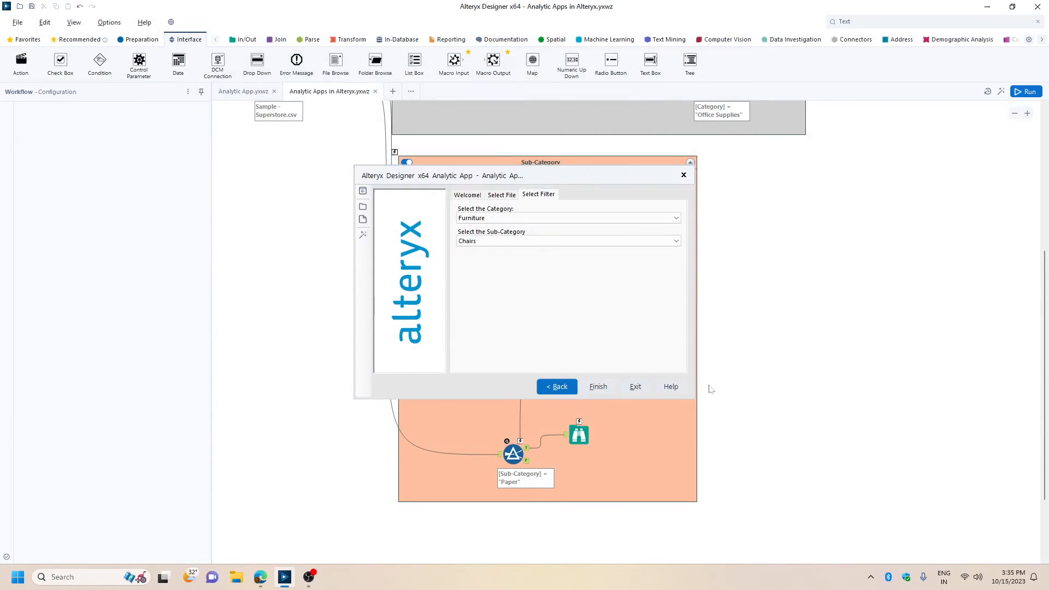
# Move the Sub-Category Browse tool farther from its filter and insert a Formula tool on the connection between them.
pyautogui.scroll(4, 801, 307)
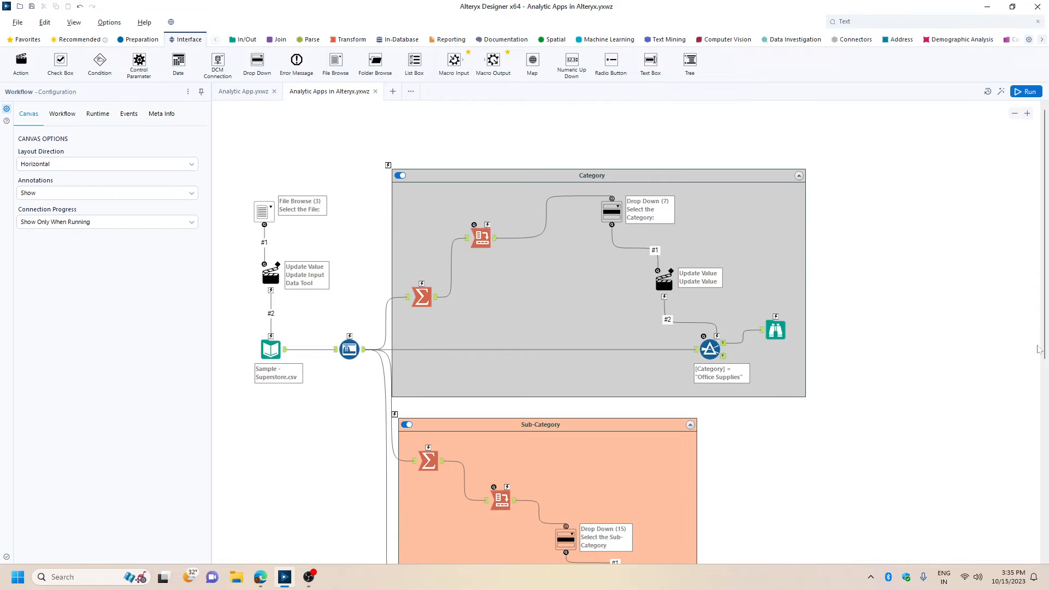
pyautogui.scroll(-4, 972, 349)
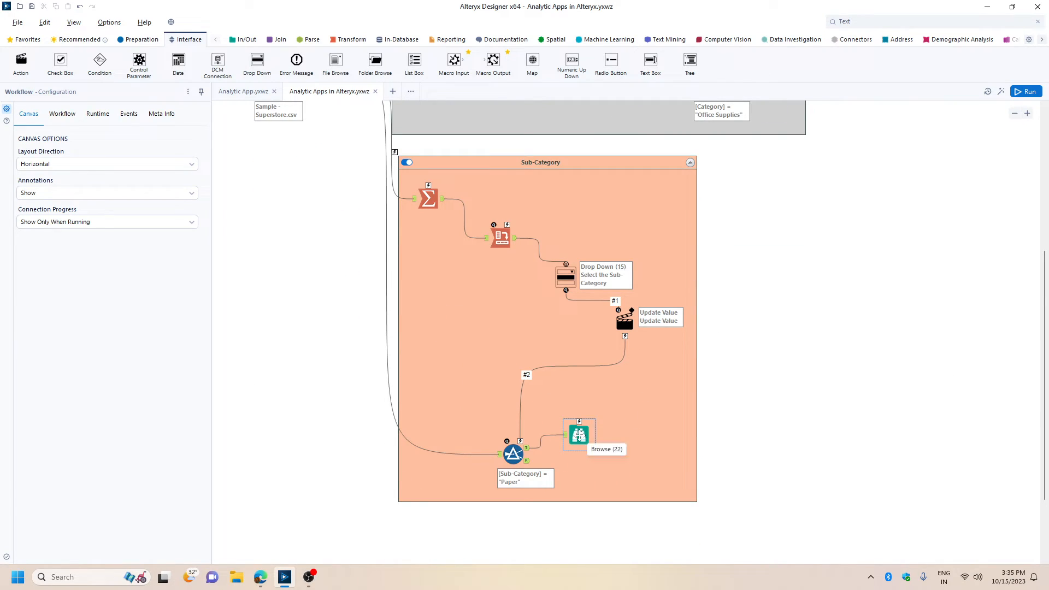
pyautogui.moveTo(586, 437); pyautogui.dragTo(700, 450)
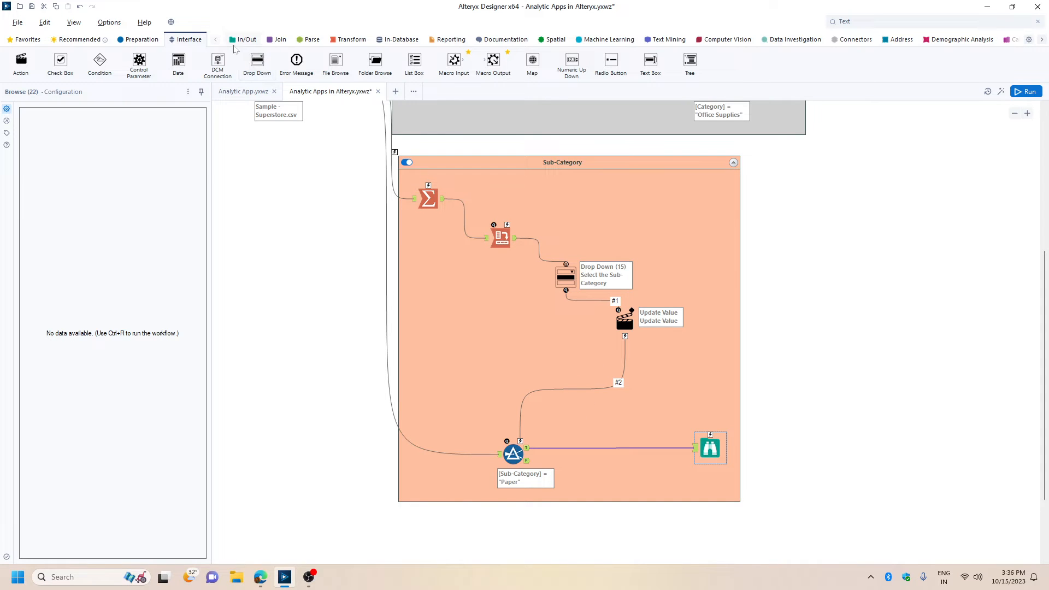
pyautogui.click(136, 40)
pyautogui.moveTo(178, 59); pyautogui.dragTo(604, 448)
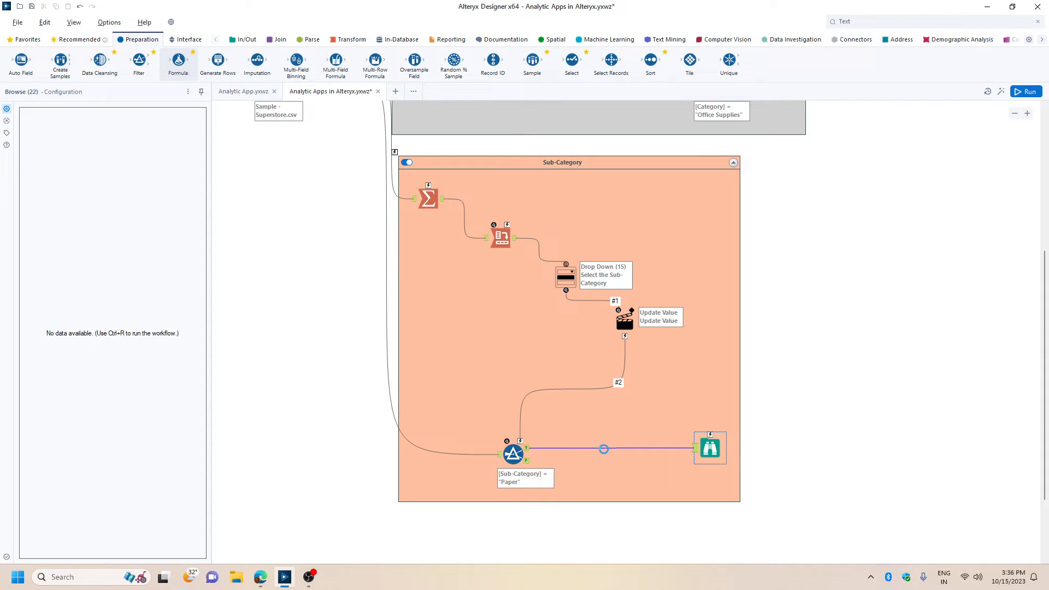
# Add a new output column named Year in the Formula tool.
pyautogui.scroll(-4, 720, 210)
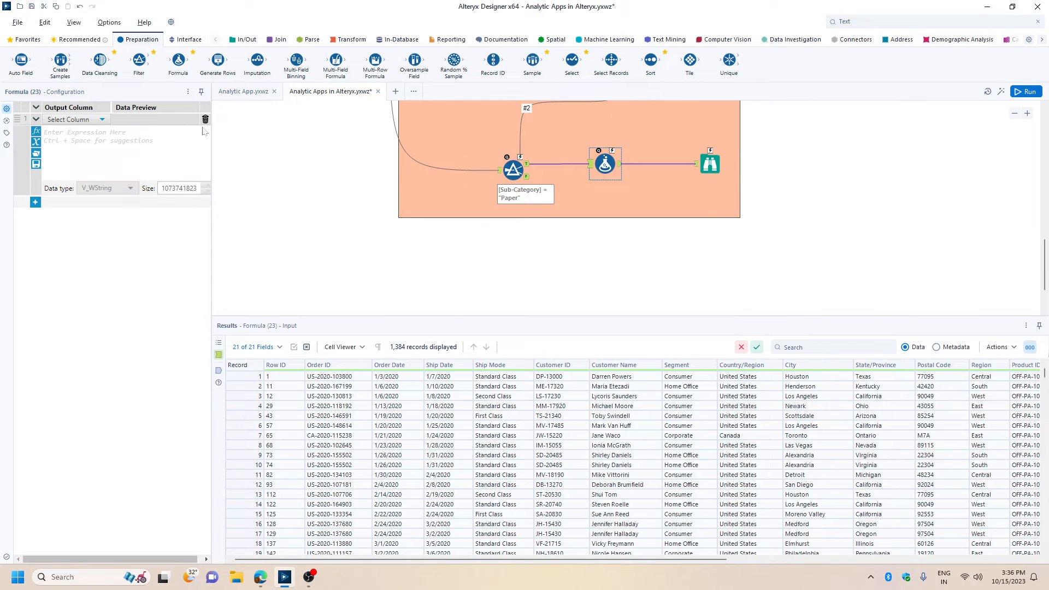
pyautogui.click(101, 119)
pyautogui.click(60, 126)
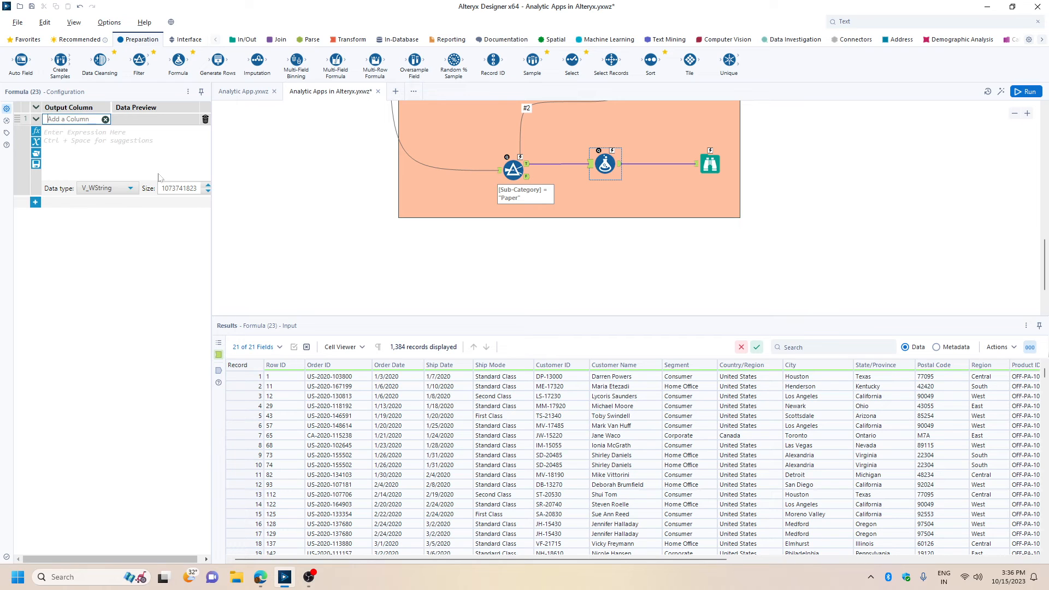
pyautogui.write('Year')
# Try to extract the year with the expression Left([Order Date], 4).
pyautogui.click(120, 155)
pyautogui.write('LEF')
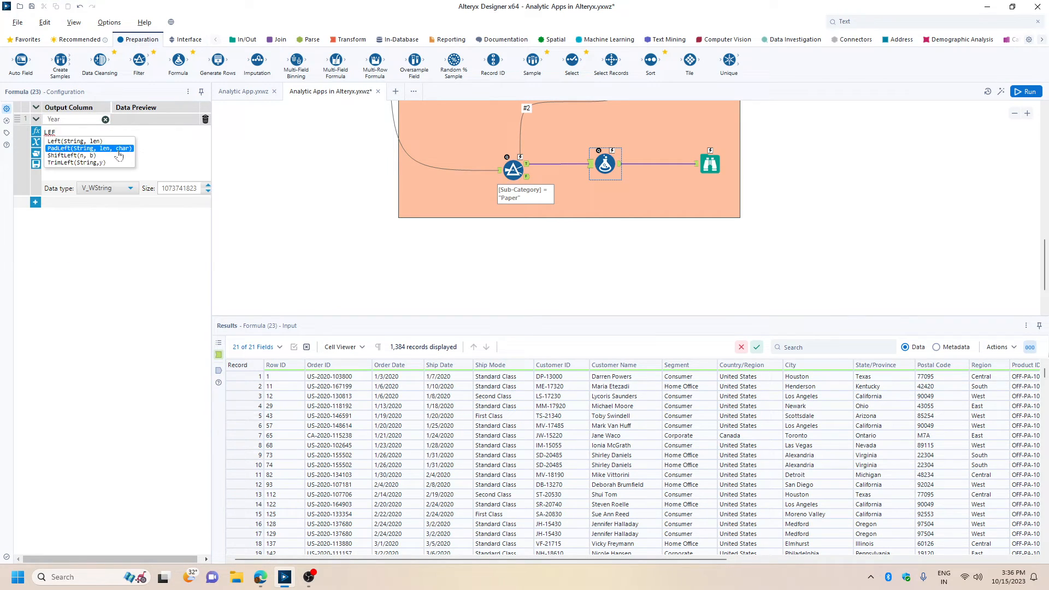
pyautogui.press('Up')
pyautogui.press('Return')
pyautogui.write('[ORD, len)')
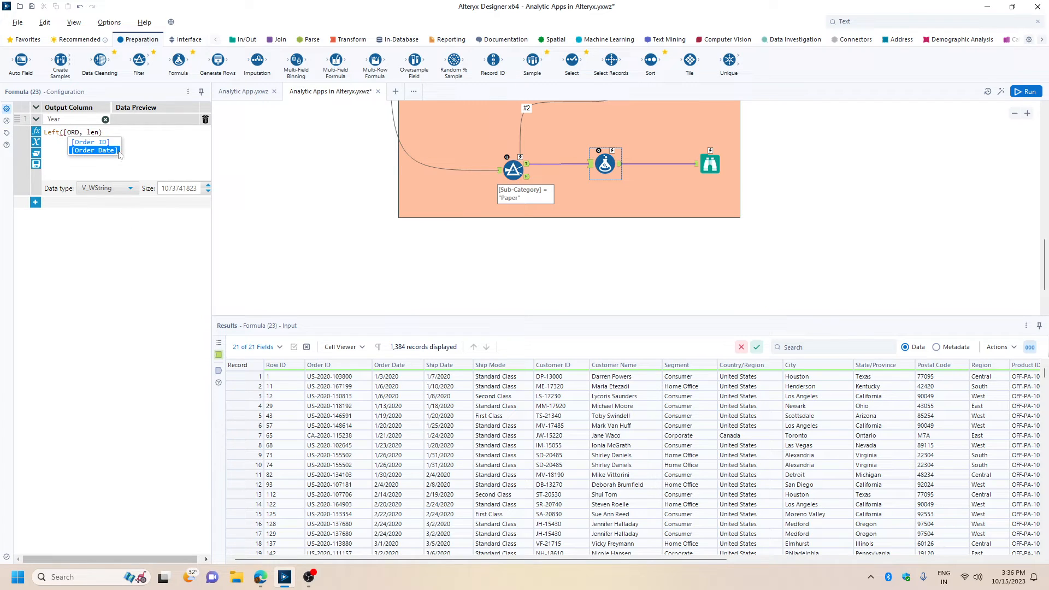
pyautogui.click(118, 151)
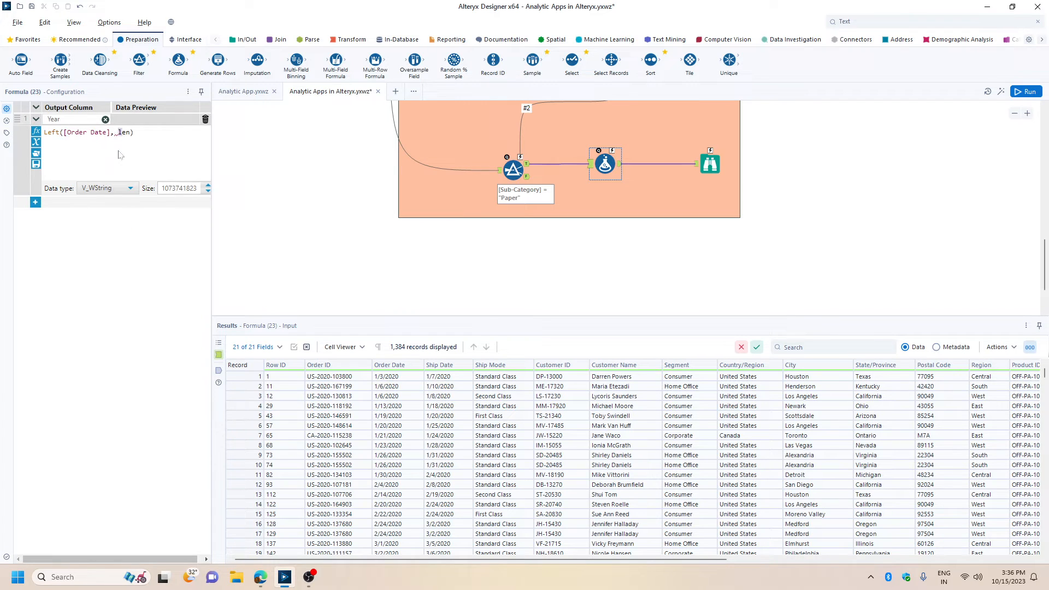
pyautogui.write('4')
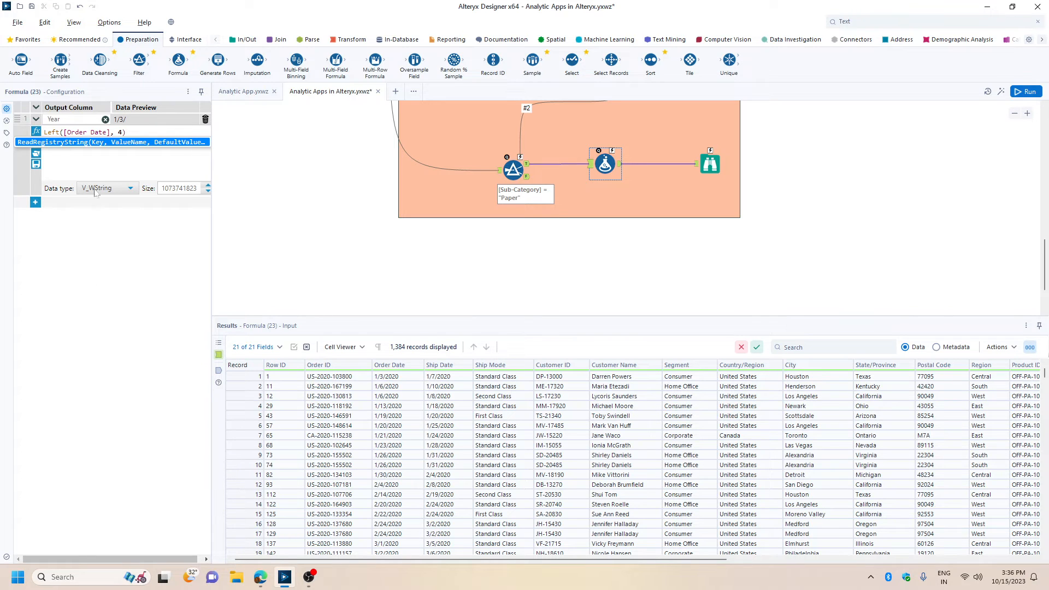
# Replace the Year column's expression with Right([Order Date], 4).
pyautogui.doubleClick(52, 132)
pyautogui.write('RIGG')
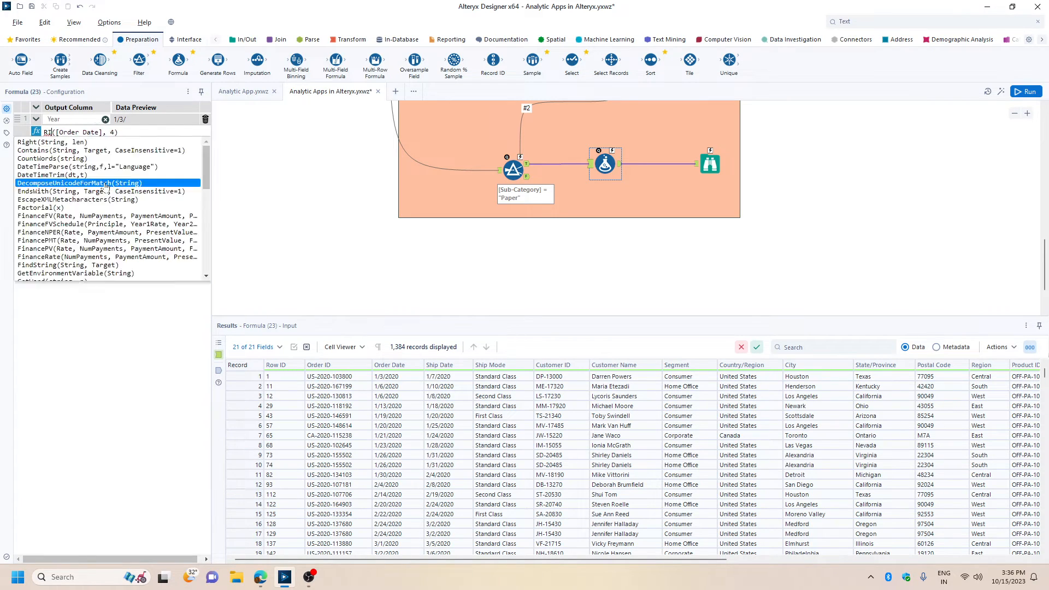
pyautogui.hotkey('ctrl', 'a')
pyautogui.write('Right(String, len)')
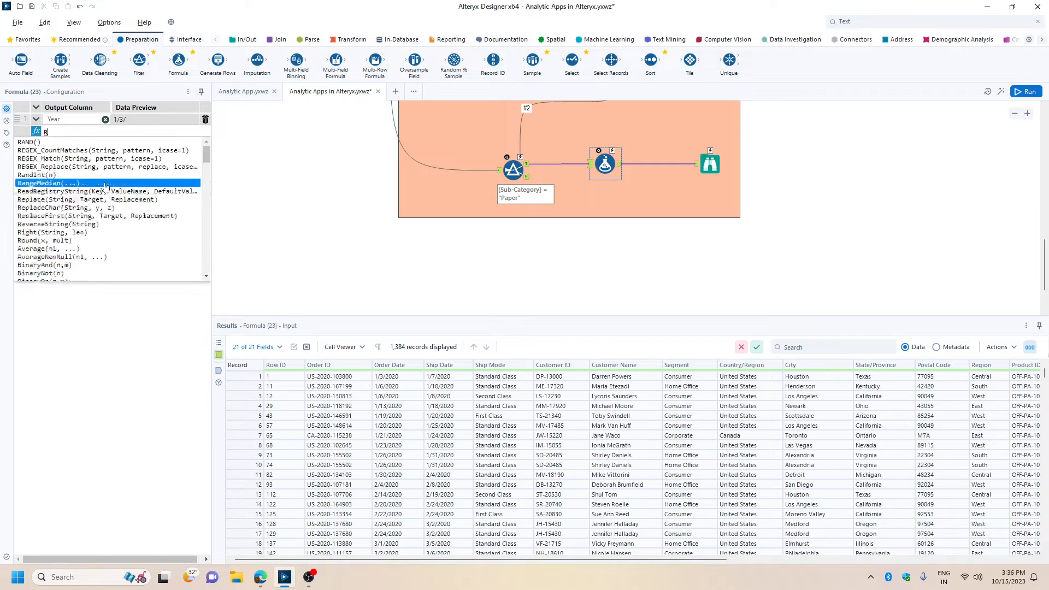
pyautogui.press('Return')
pyautogui.write('[Order Date]')
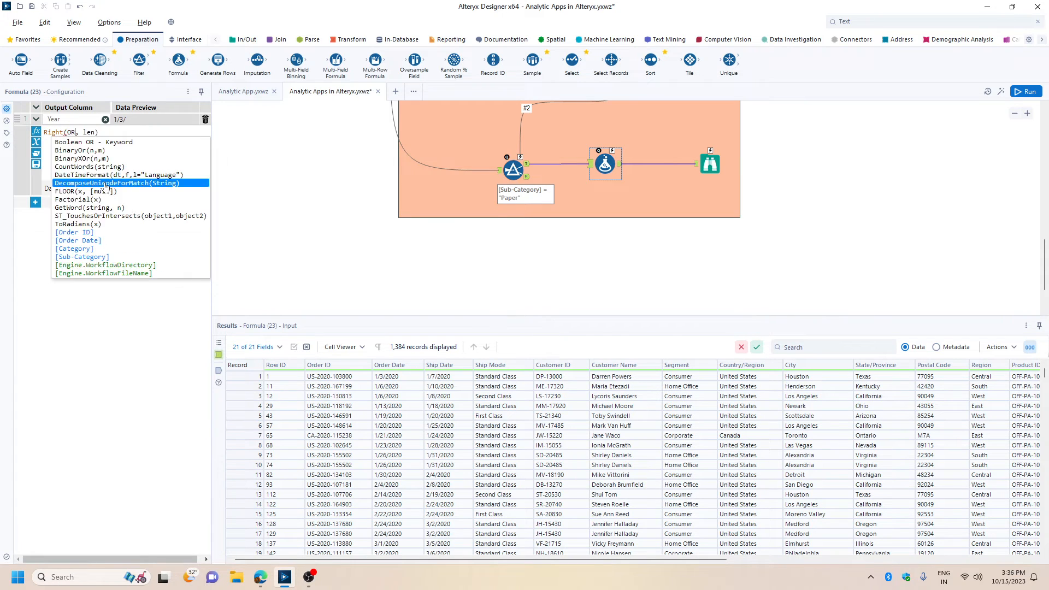
pyautogui.press('Return')
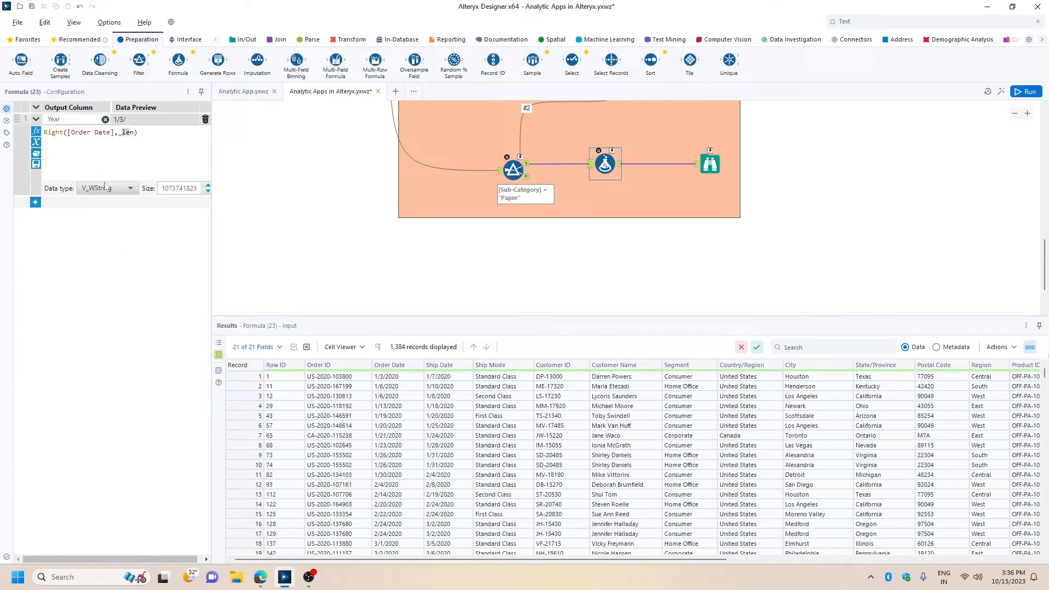
pyautogui.write('4')
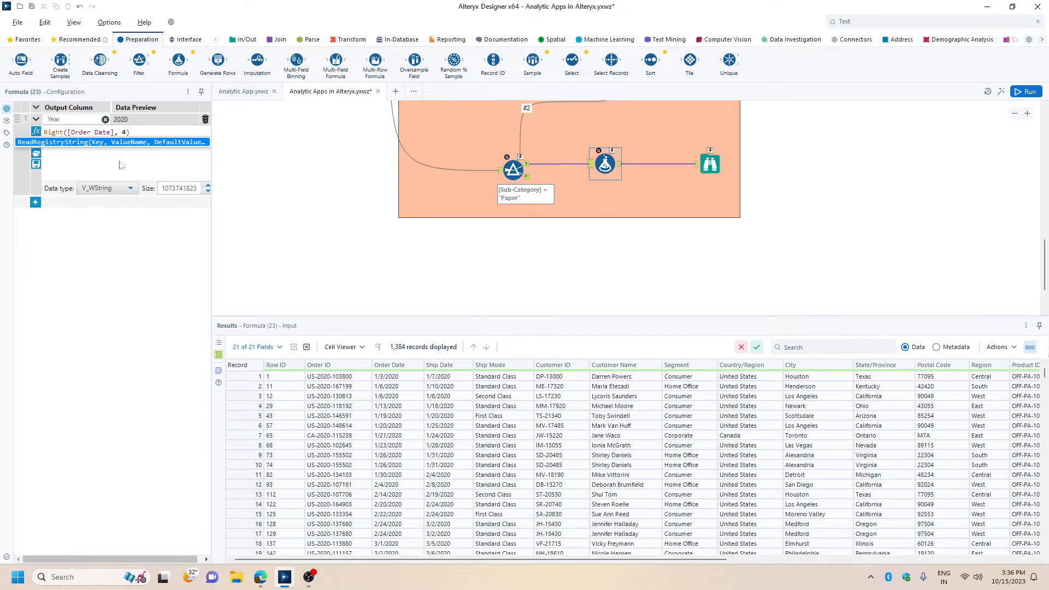
# Remove the mistakenly inserted ReadRegistryString function and restore the Year expression to Right([Order Date], 4).
pyautogui.click(140, 144)
pyautogui.moveTo(193, 149); pyautogui.dragTo(31, 146)
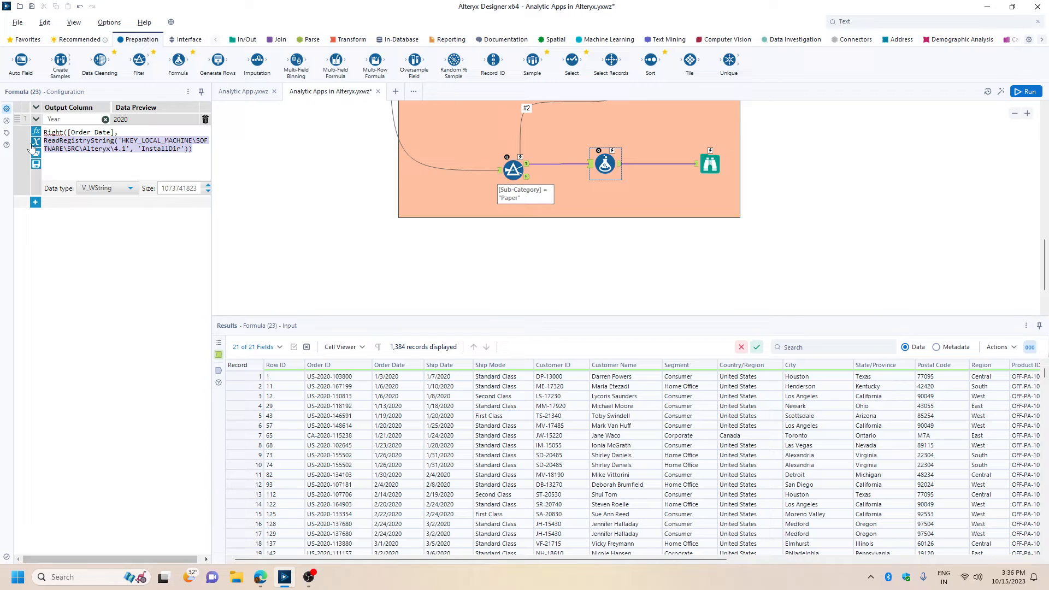
pyautogui.write('4)')
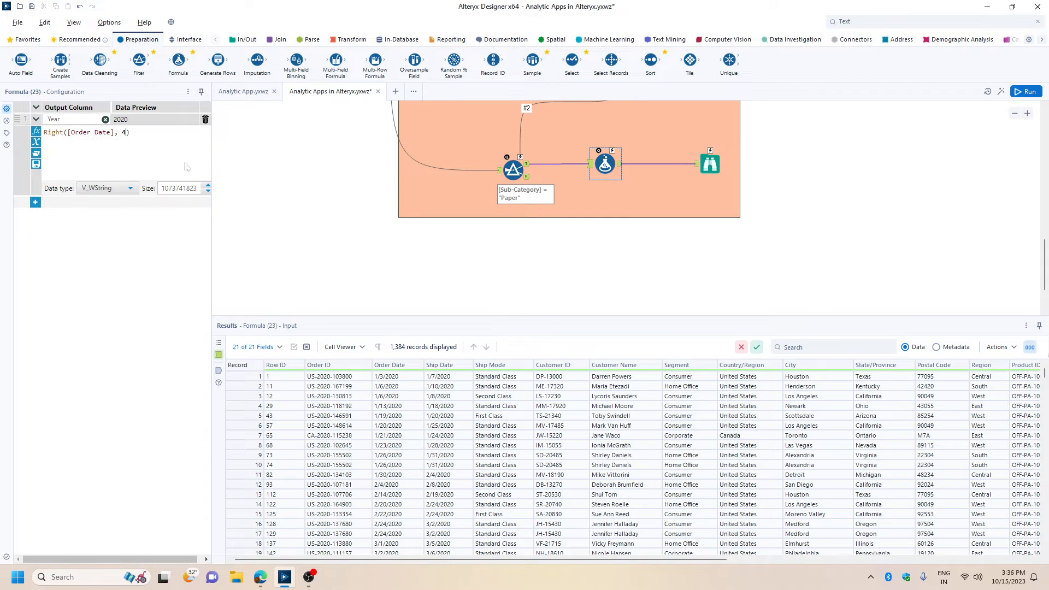
pyautogui.click(781, 257)
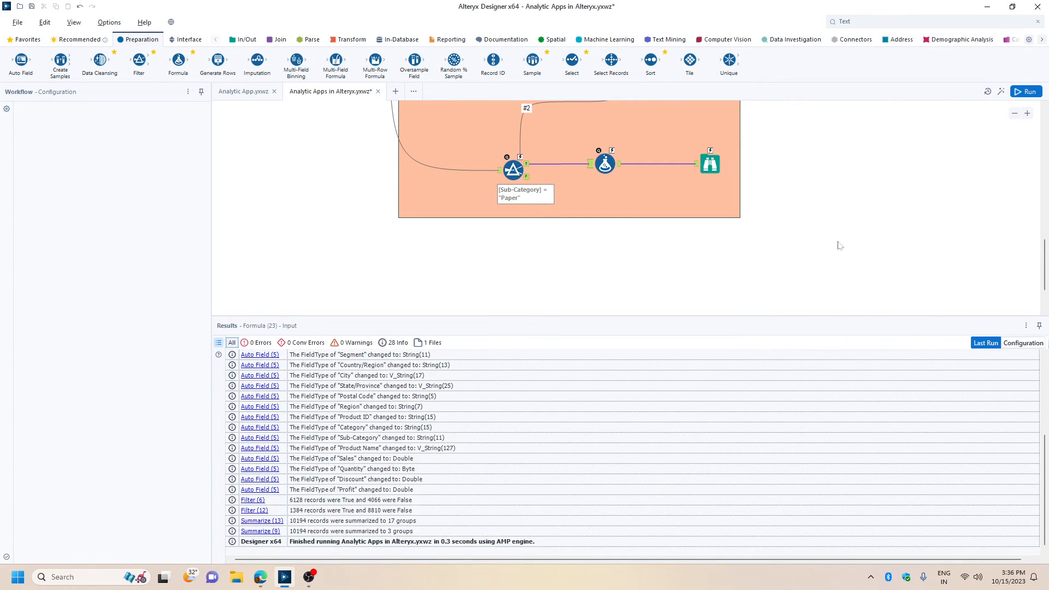
# Close the Results window and insert a Filter tool between the Year Formula tool and its Browse tool.
pyautogui.scroll(1, 849, 252)
pyautogui.click(1026, 326)
pyautogui.click(982, 379)
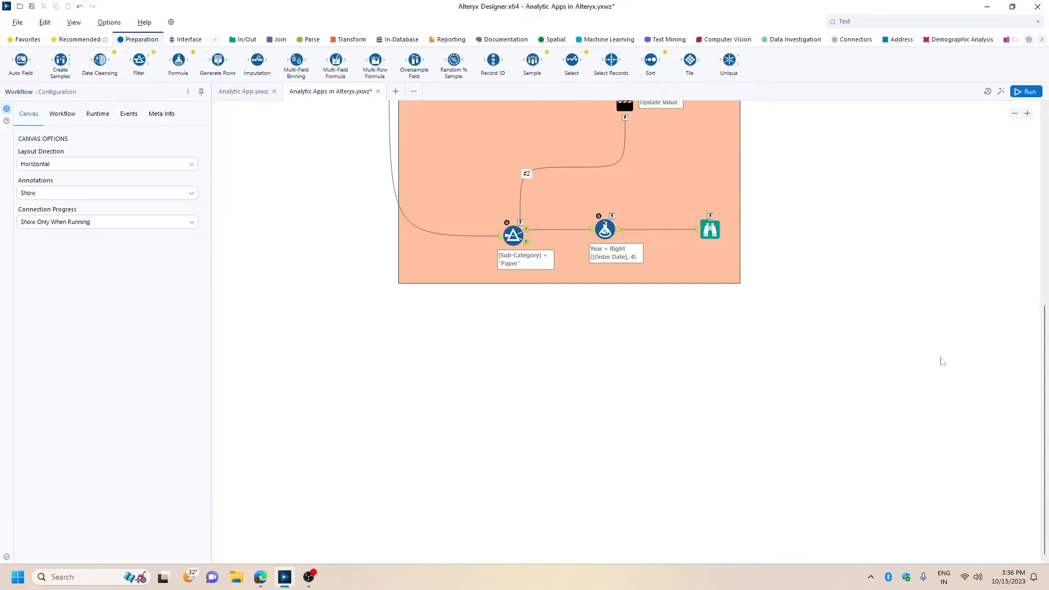
pyautogui.scroll(2, 933, 330)
pyautogui.moveTo(139, 60); pyautogui.dragTo(658, 358)
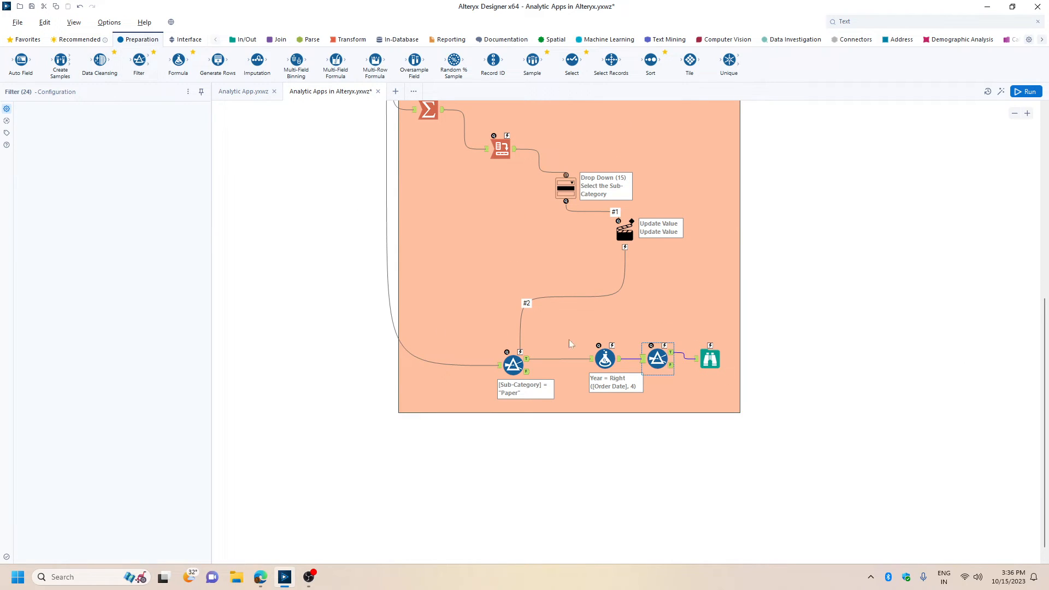
# Configure the new filter as Year Equals 2020 and save the workflow.
pyautogui.click(65, 153)
pyautogui.scroll(-3, 60, 219)
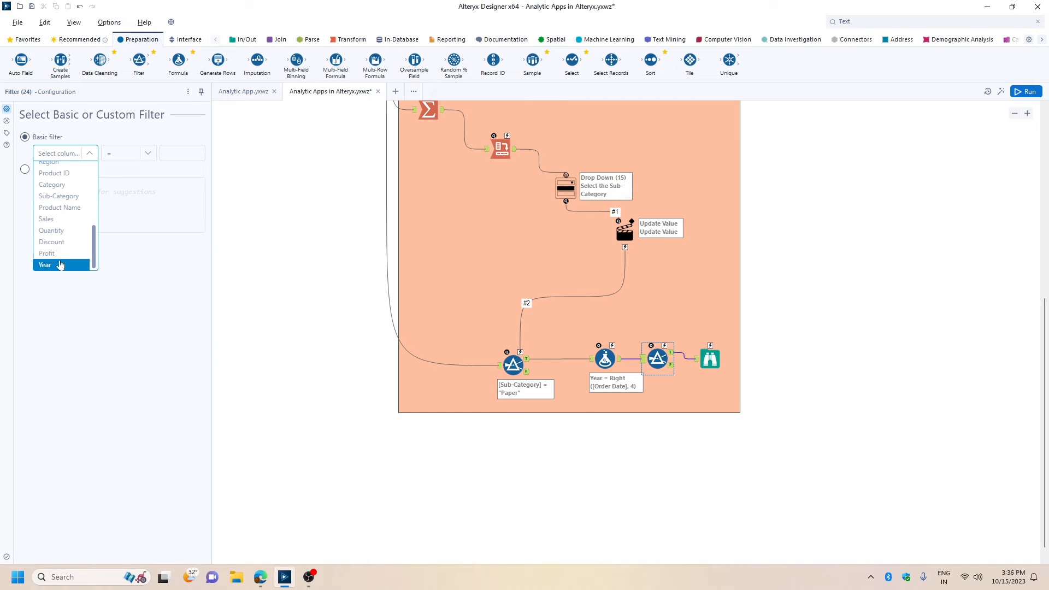
pyautogui.click(62, 265)
pyautogui.click(180, 153)
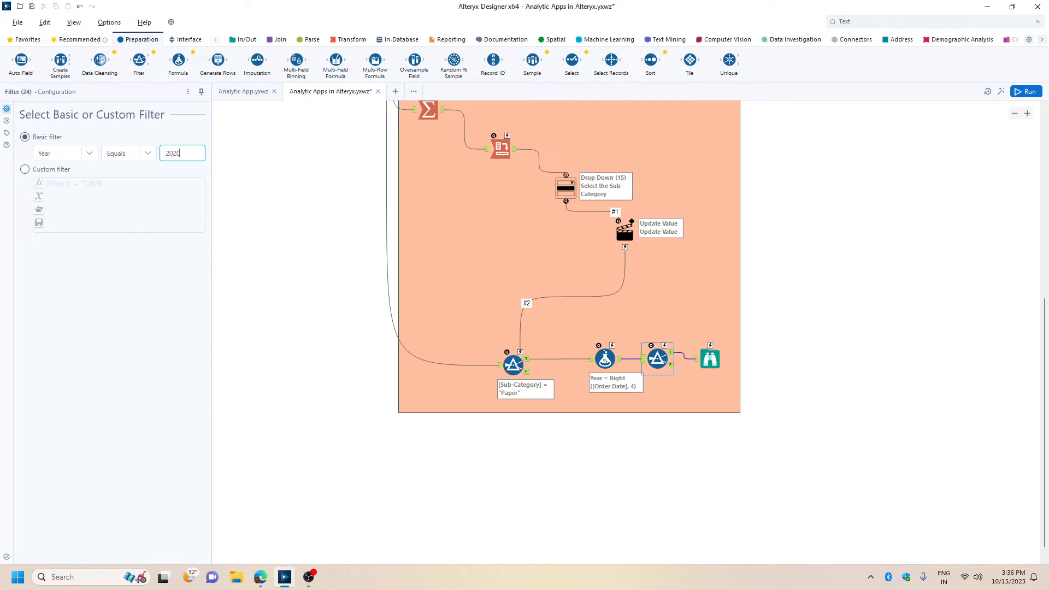
pyautogui.click(947, 356)
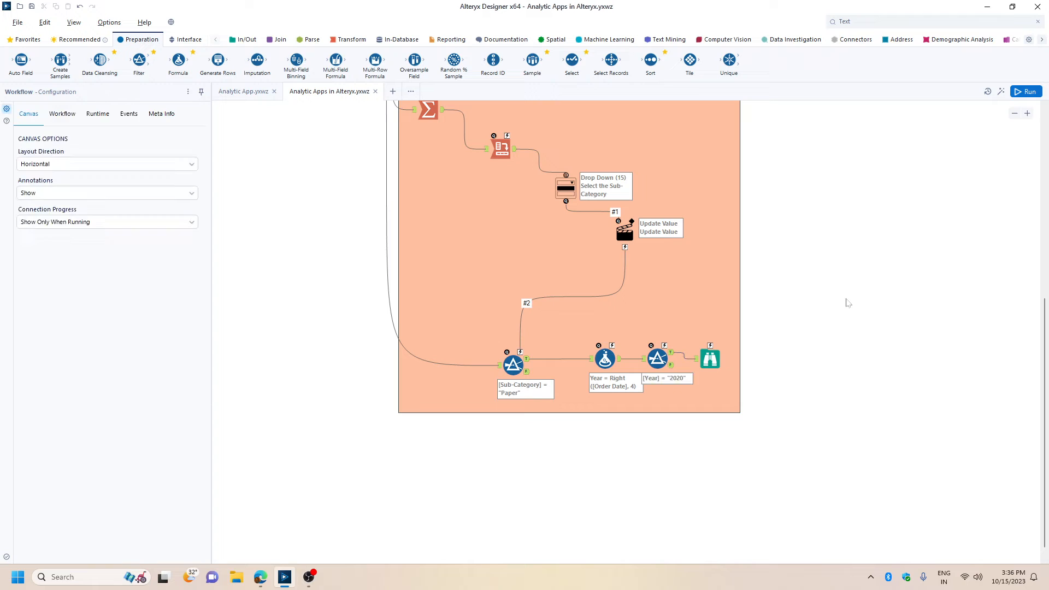
# Move the Browse tool and the Year filter farther from the Formula tool to space out the Sub-Category container.
pyautogui.moveTo(719, 359); pyautogui.dragTo(798, 360)
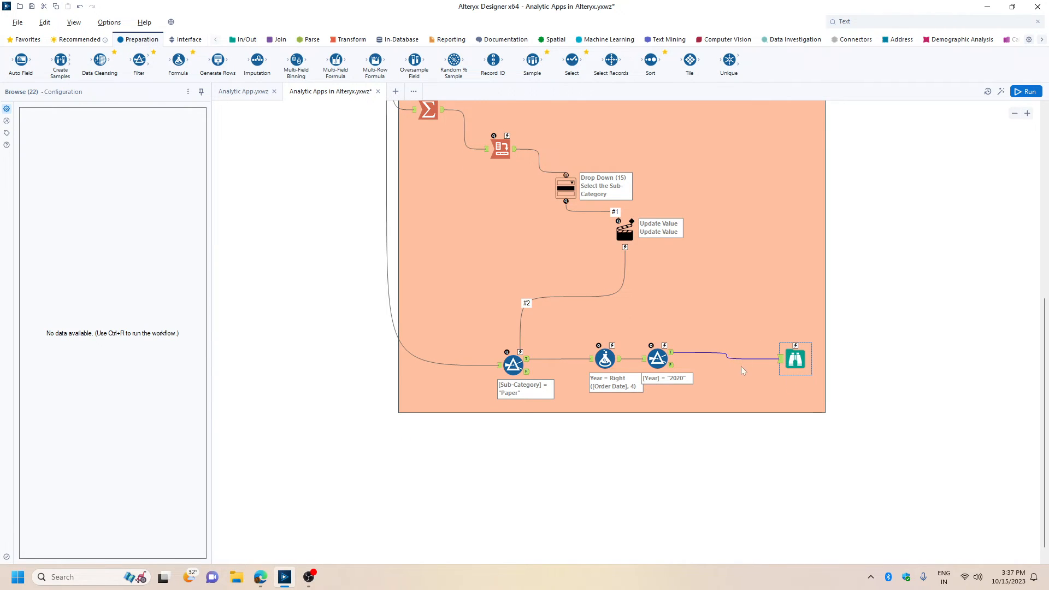
pyautogui.scroll(2, 710, 367)
pyautogui.moveTo(658, 403); pyautogui.dragTo(693, 404)
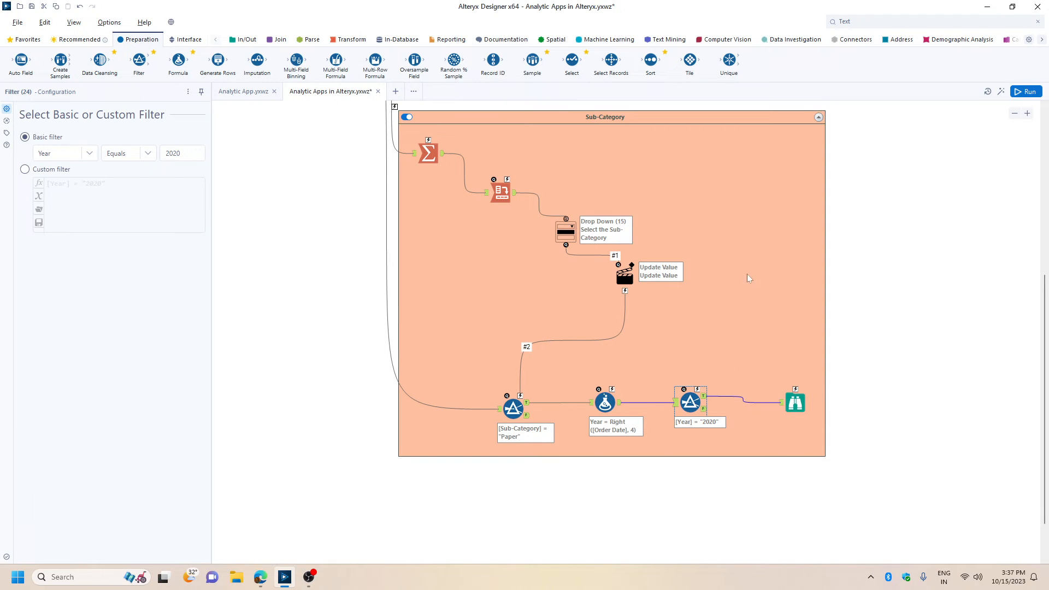
# Add a Drop Down interface tool above the Year filter and label it "Select the Year".
pyautogui.click(187, 39)
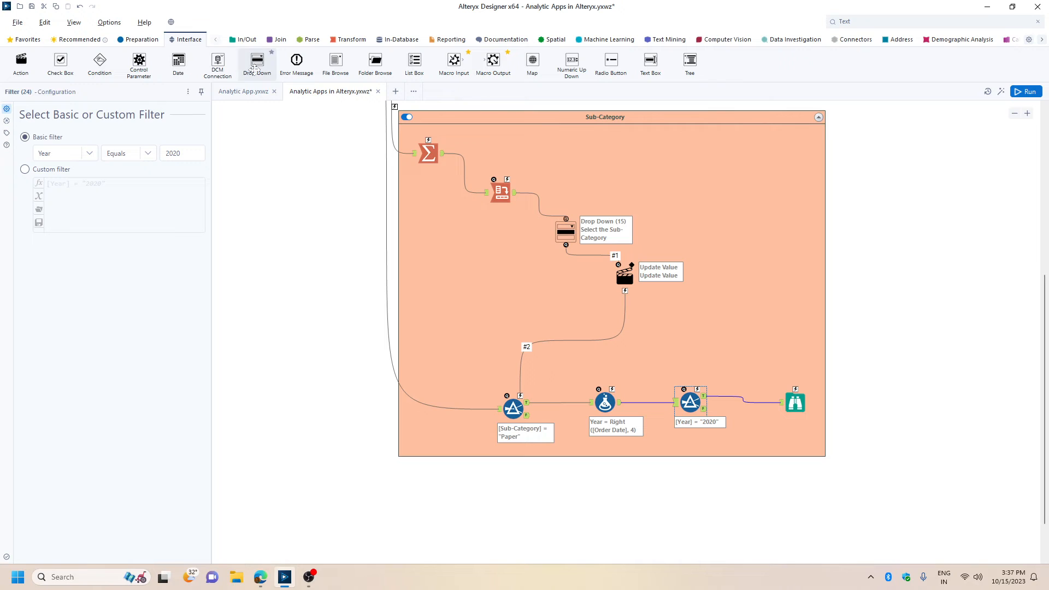
pyautogui.moveTo(258, 64); pyautogui.dragTo(763, 319)
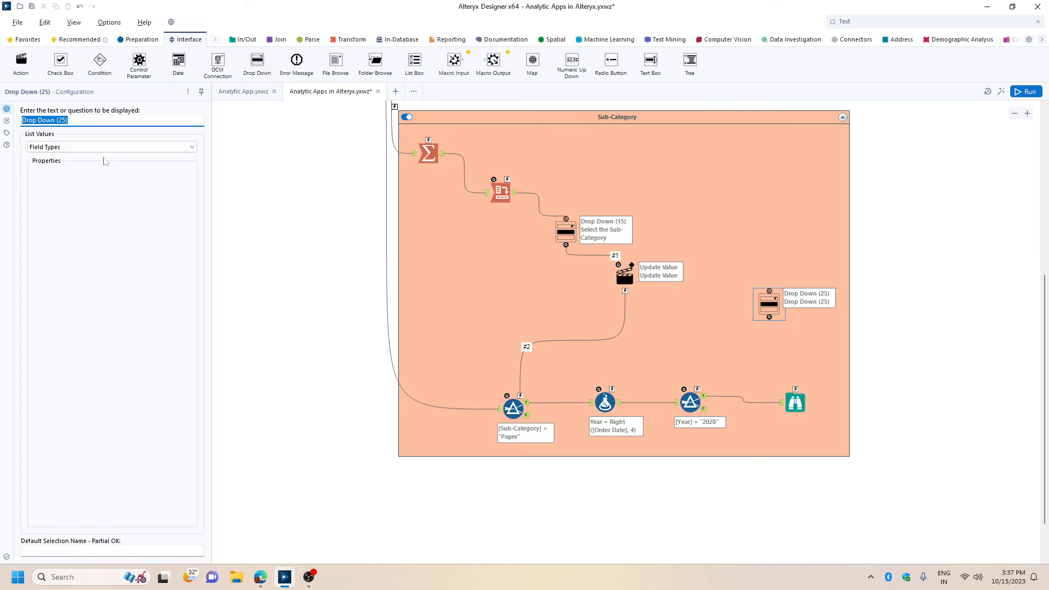
pyautogui.write('Select the')
pyautogui.write('Year')
pyautogui.click(94, 147)
pyautogui.click(73, 165)
pyautogui.click(72, 207)
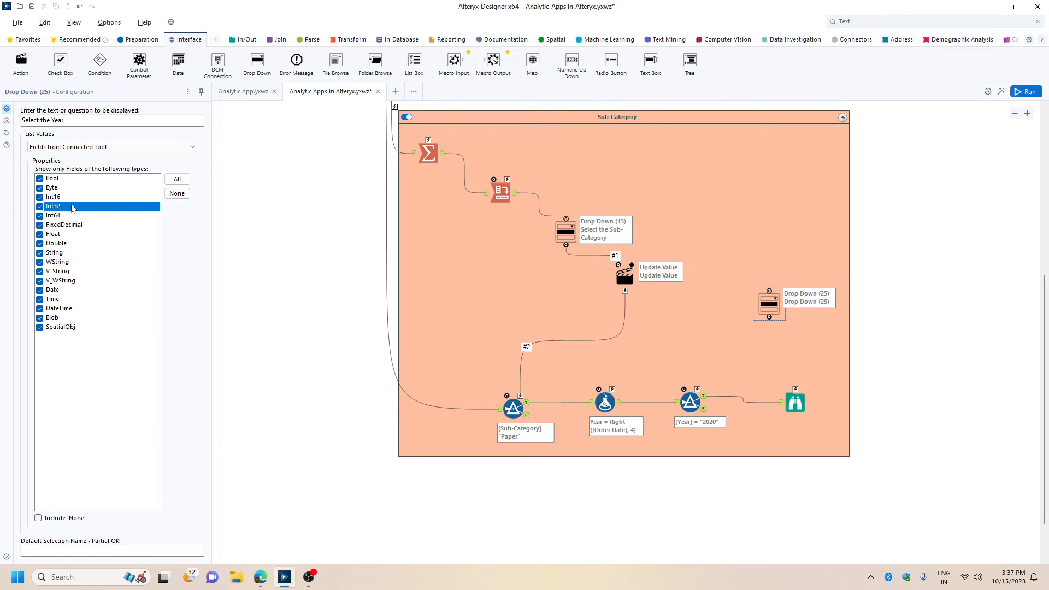
pyautogui.click(74, 147)
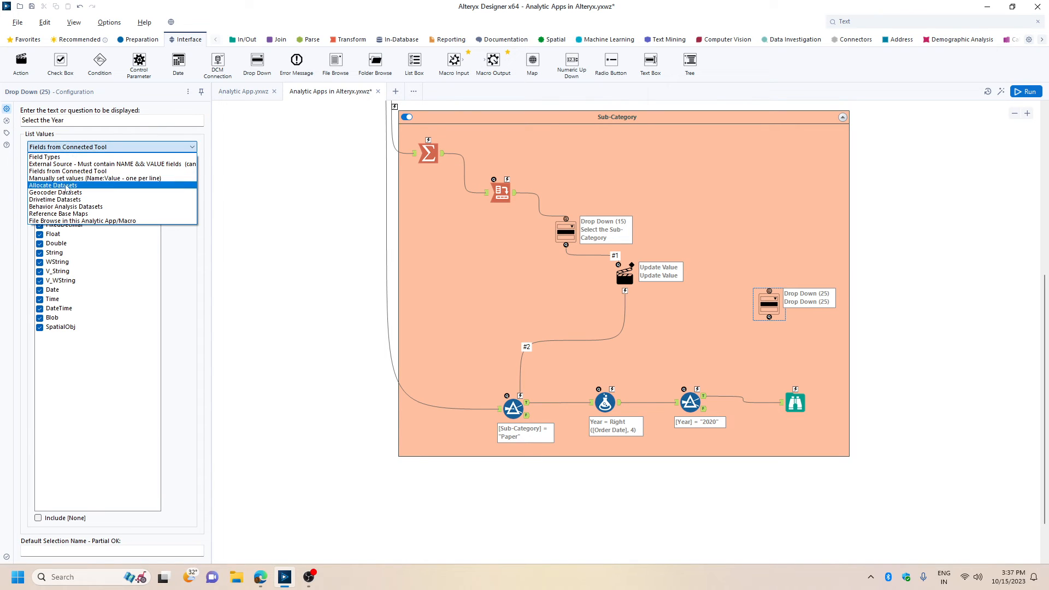
pyautogui.click(67, 186)
# Fill the Year drop-down's list with the manually set values 2020, 2021, 2022 and 2023.
pyautogui.click(78, 148)
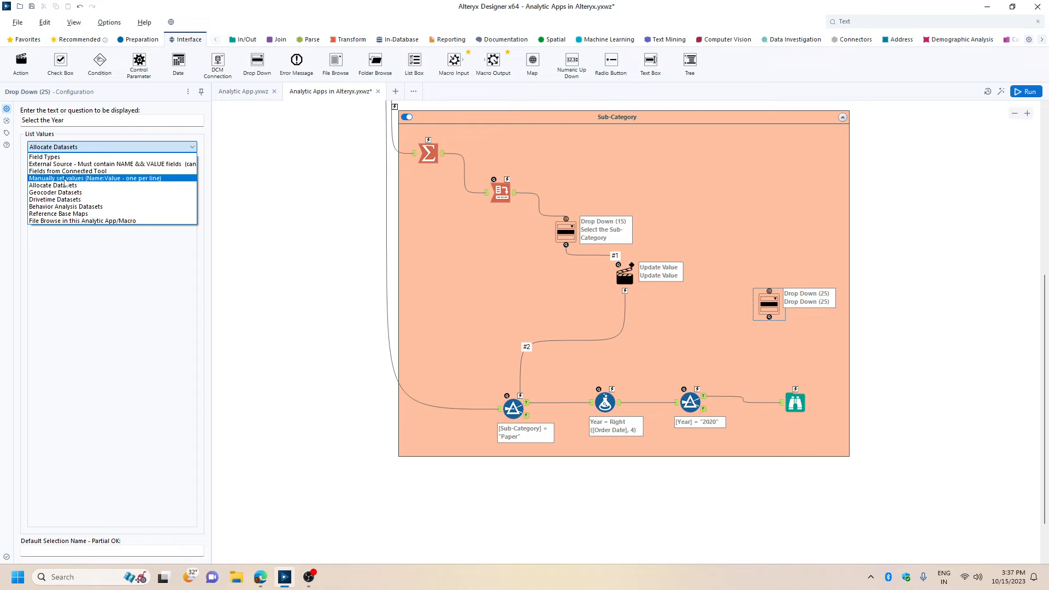
pyautogui.click(66, 178)
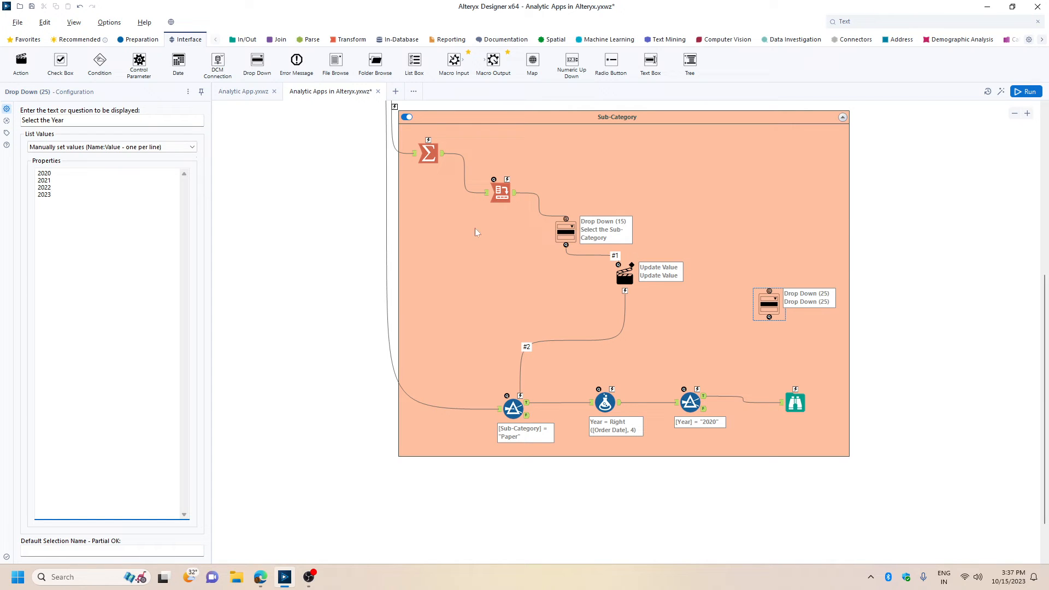
# Connect the "Select the Year" Drop Down to the Year filter through an Action tool.
pyautogui.click(692, 401)
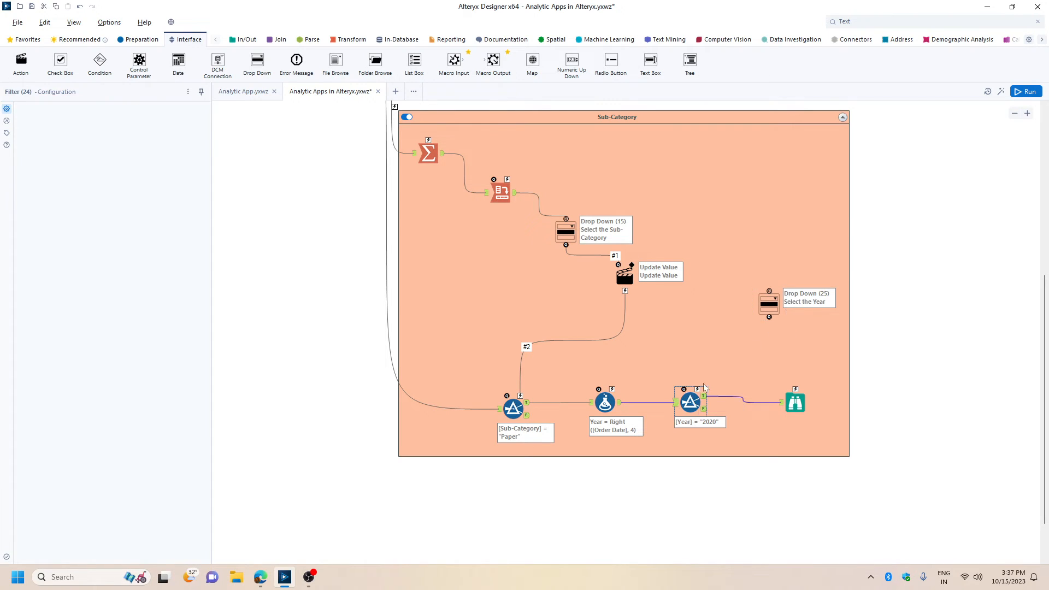
pyautogui.scroll(-1, 739, 276)
pyautogui.moveTo(769, 252); pyautogui.dragTo(705, 329)
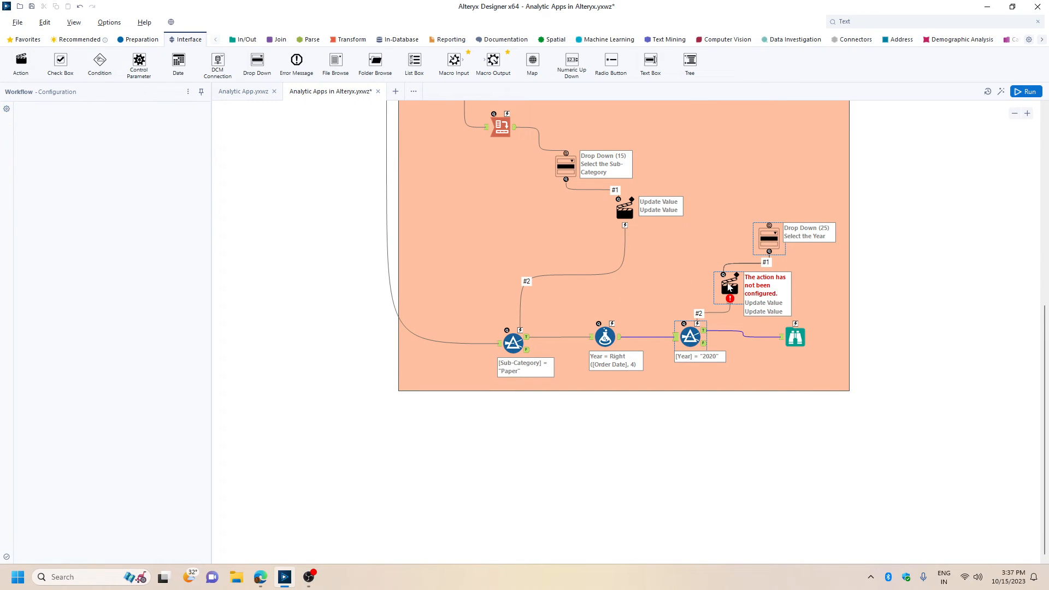
# Configure the new action to update the Year filter's Operand value "2020" and save the workflow.
pyautogui.doubleClick(55, 156)
pyautogui.doubleClick(69, 182)
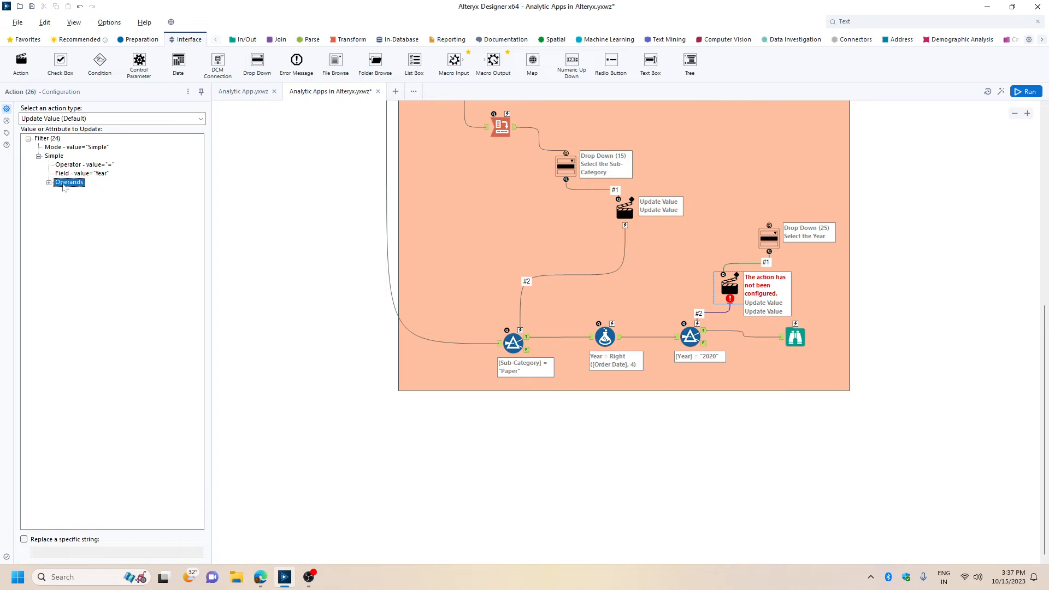
pyautogui.click(100, 235)
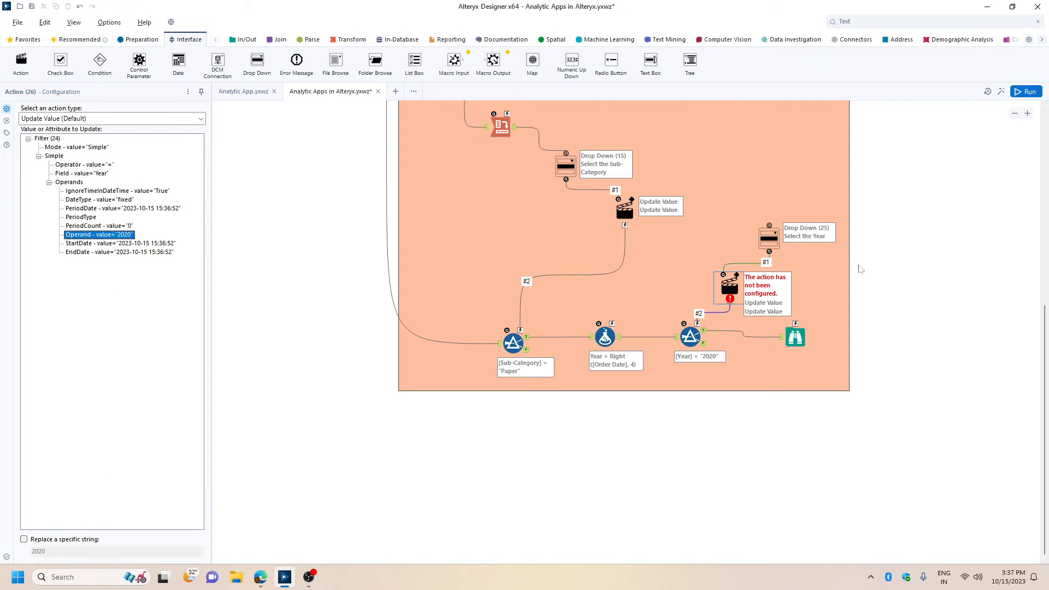
pyautogui.click(875, 260)
pyautogui.hotkey('ctrl', 's')
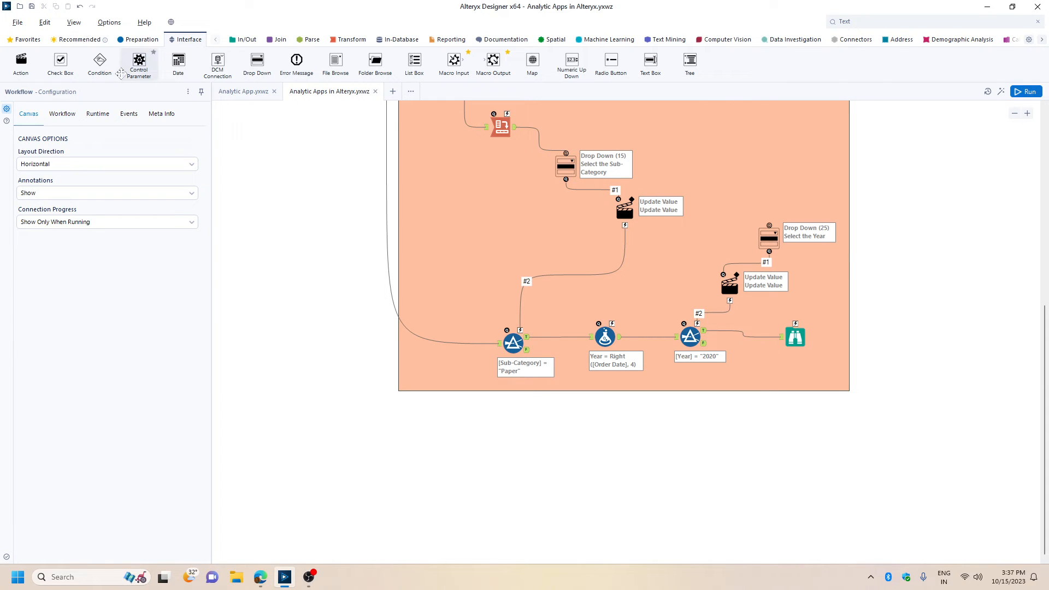
# Check how the Year drop-down is laid out under Select Filter in the Interface Designer.
pyautogui.click(72, 23)
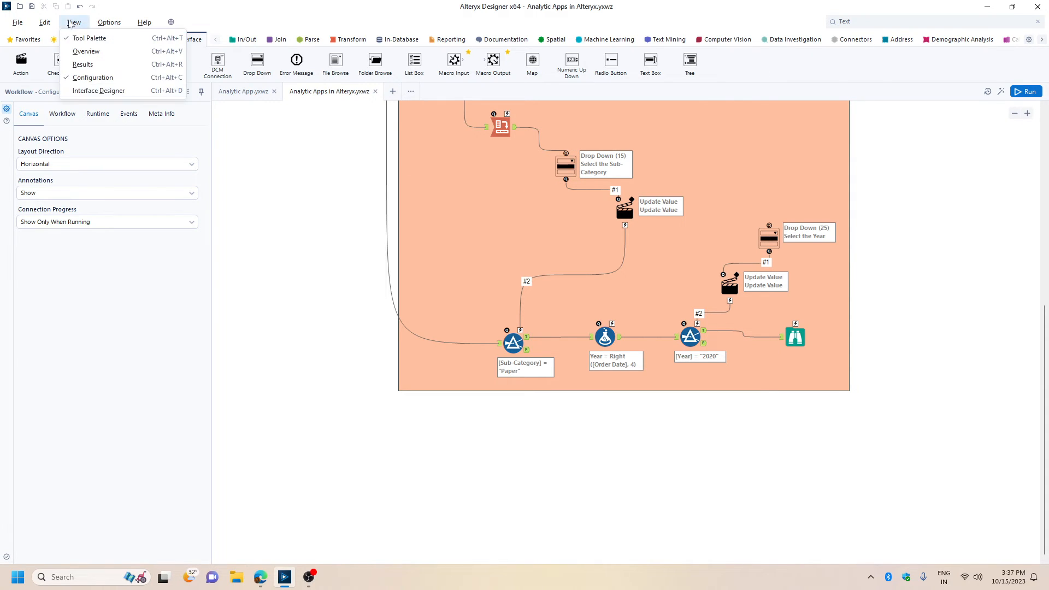
pyautogui.click(98, 91)
pyautogui.click(349, 152)
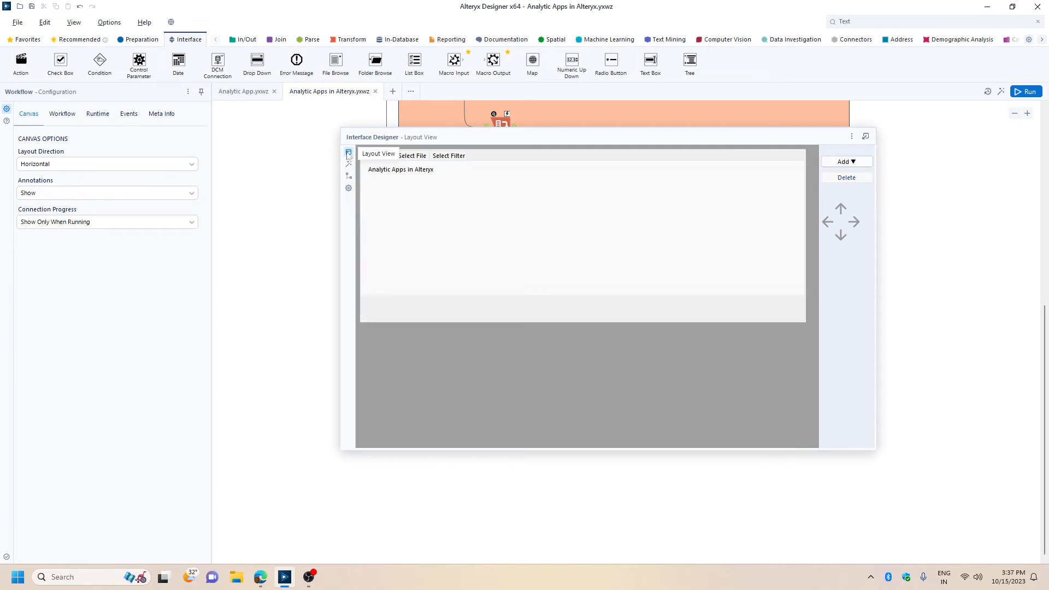
pyautogui.click(428, 157)
pyautogui.click(450, 156)
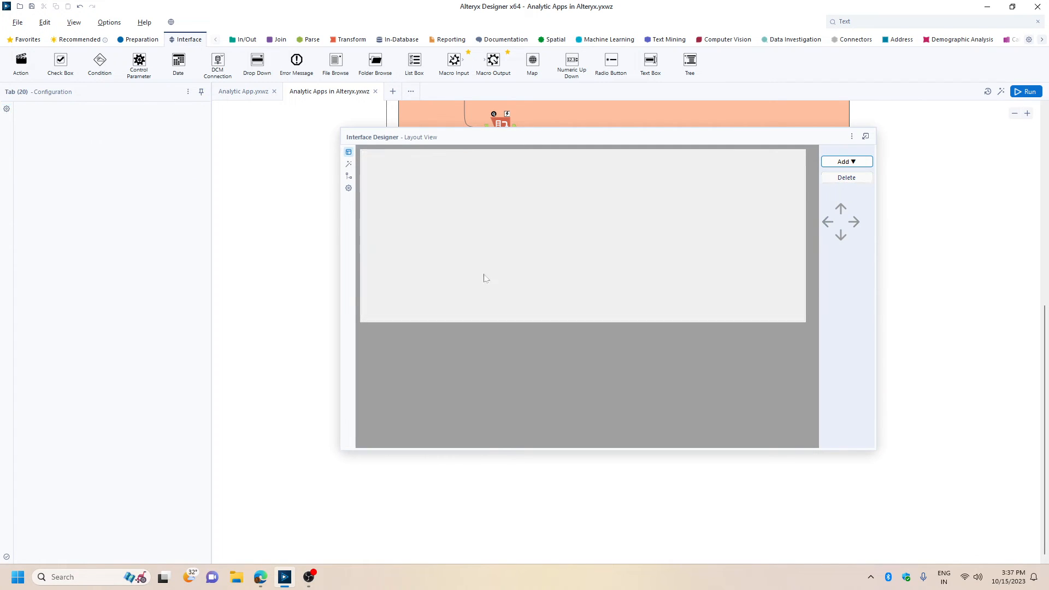
pyautogui.click(428, 226)
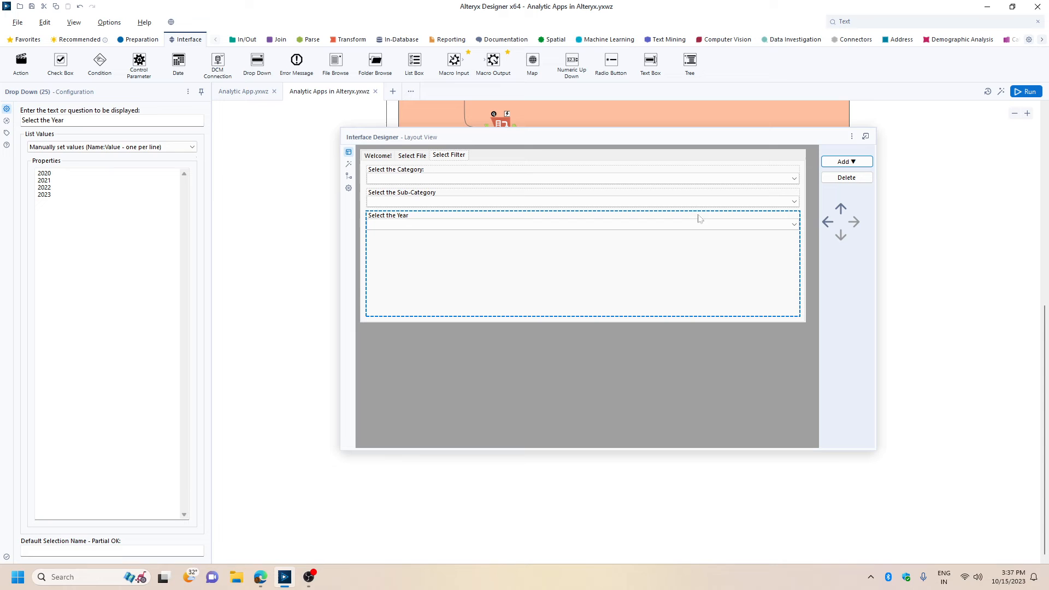
pyautogui.click(851, 137)
pyautogui.click(869, 185)
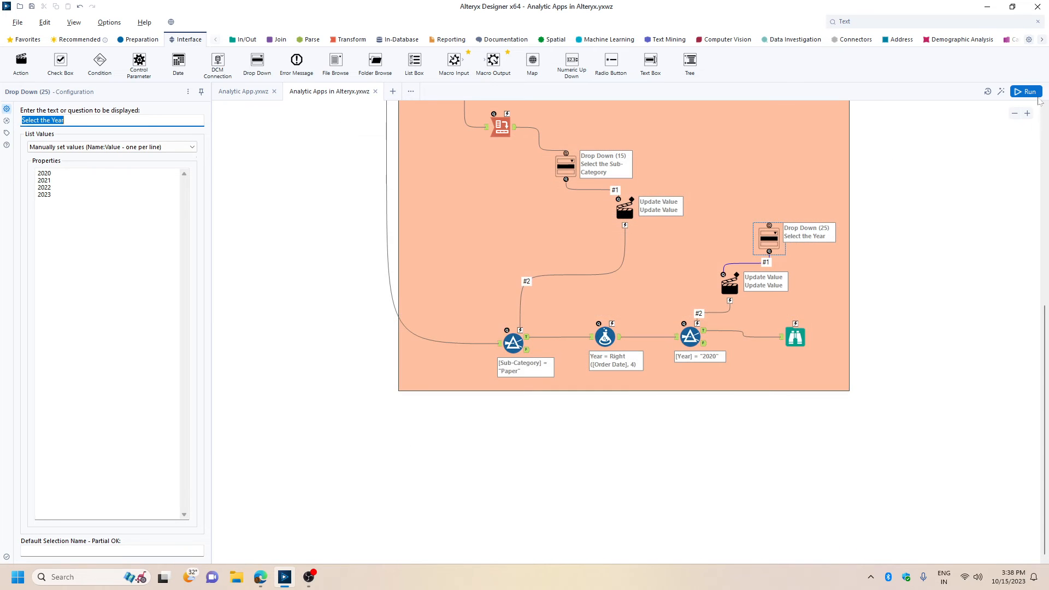
# Run the workflow, then launch it as an analytic app and choose year 2023 and sub-category Chairs for its filters.
pyautogui.click(1020, 91)
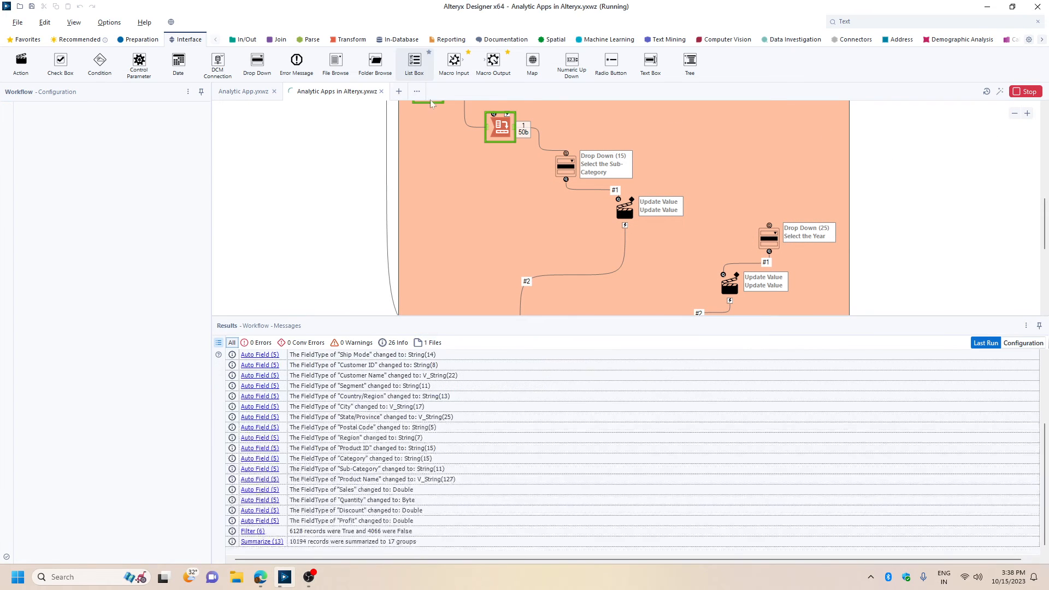
pyautogui.click(1001, 92)
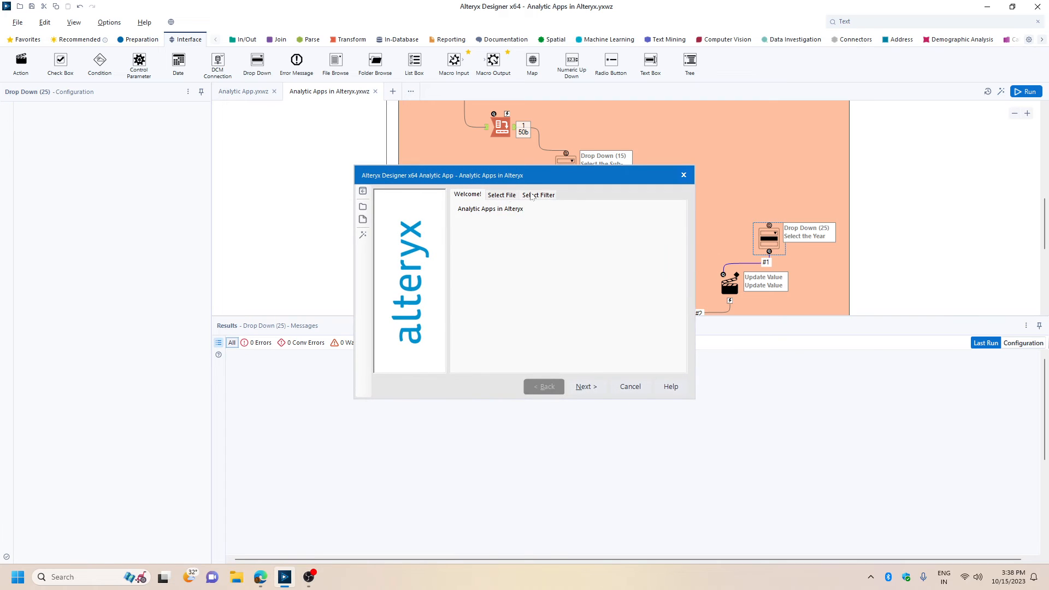
pyautogui.click(535, 194)
pyautogui.click(558, 266)
pyautogui.click(506, 297)
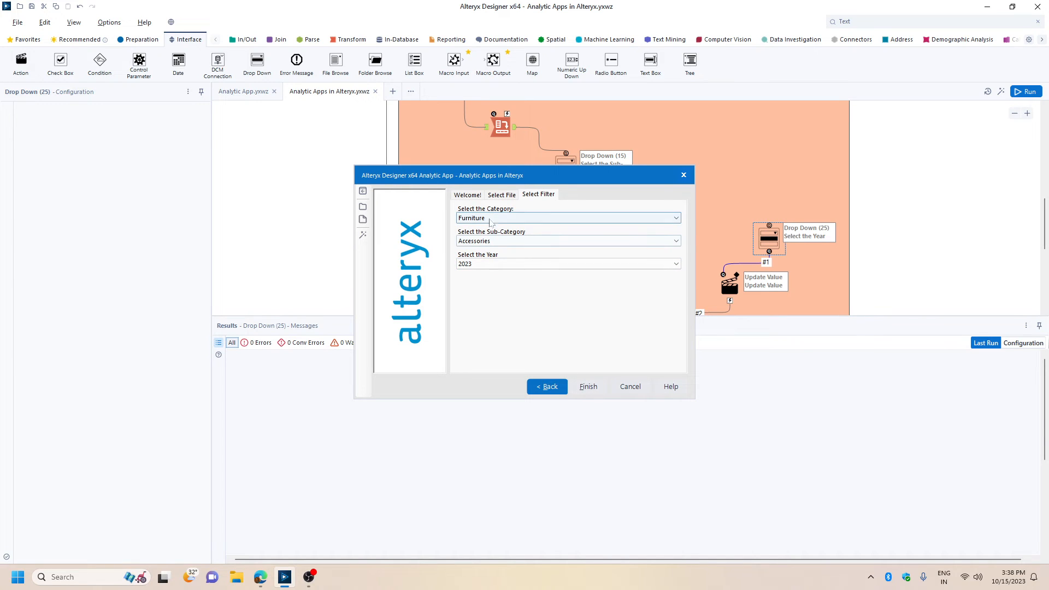
pyautogui.click(481, 241)
pyautogui.click(481, 287)
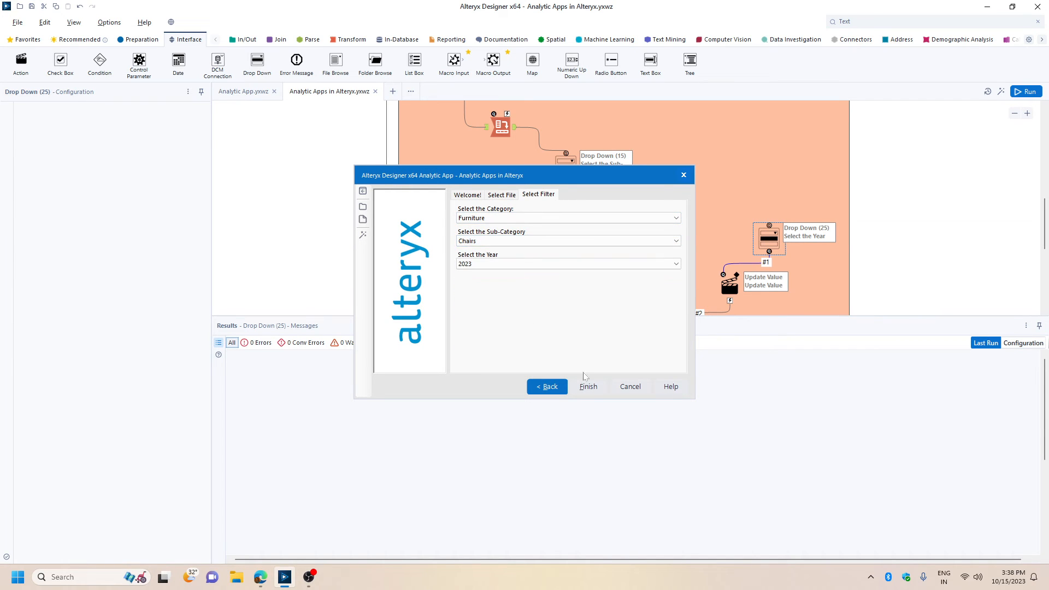
# Select the app's input file, run the app with the chosen filters, and enlarge the App Results window.
pyautogui.click(589, 390)
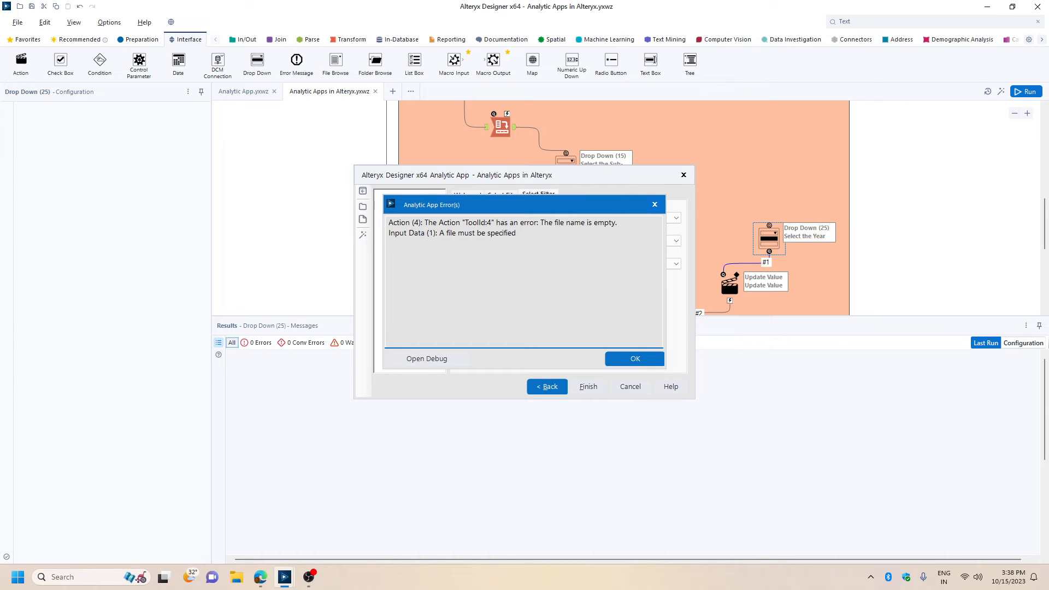
pyautogui.click(627, 360)
pyautogui.click(501, 199)
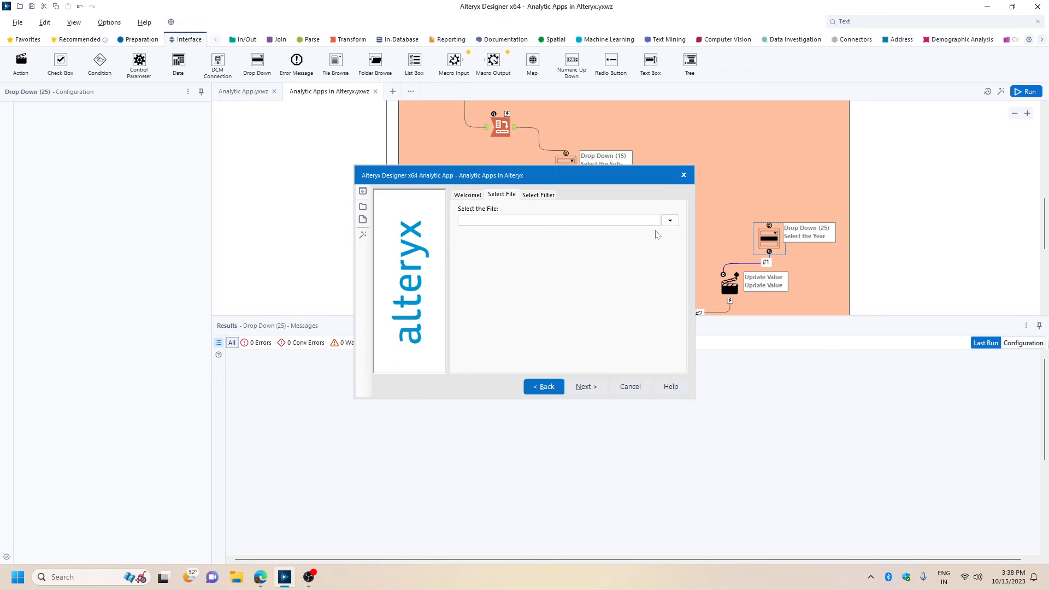
pyautogui.click(670, 220)
pyautogui.click(607, 330)
pyautogui.click(589, 387)
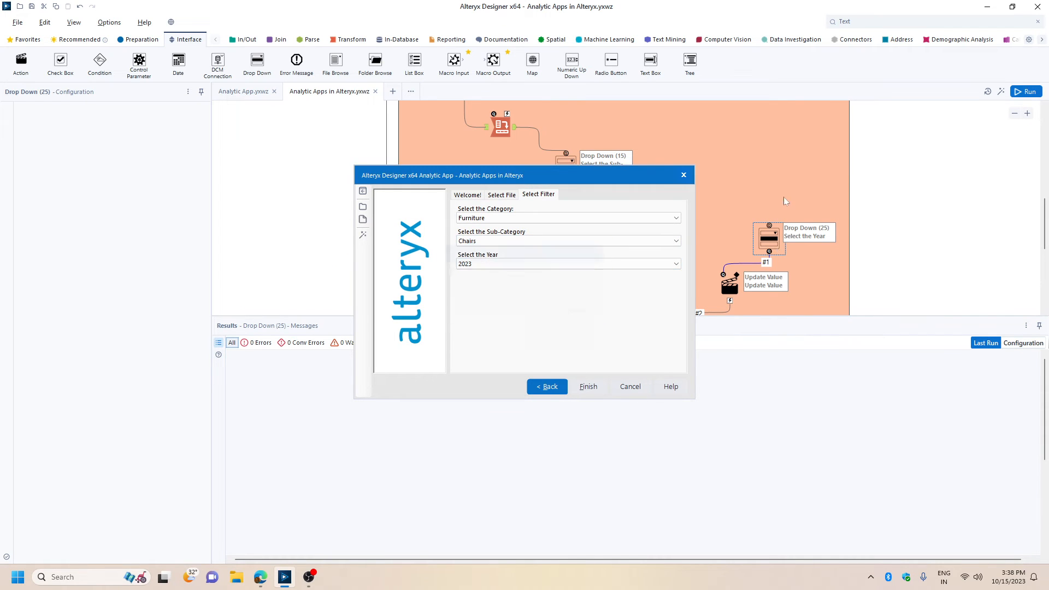
pyautogui.click(588, 386)
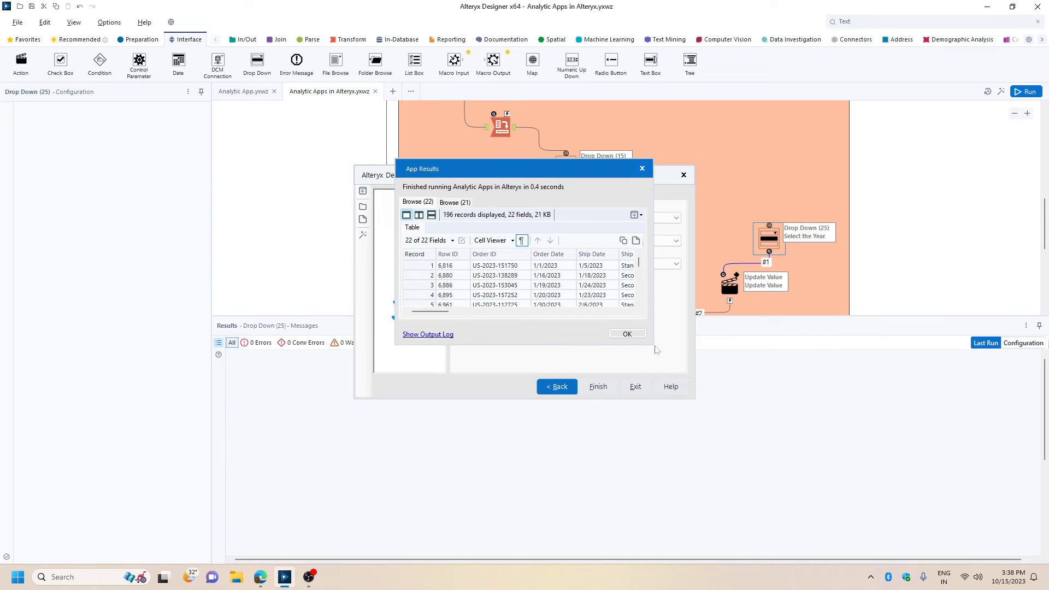
pyautogui.moveTo(653, 350); pyautogui.dragTo(960, 518)
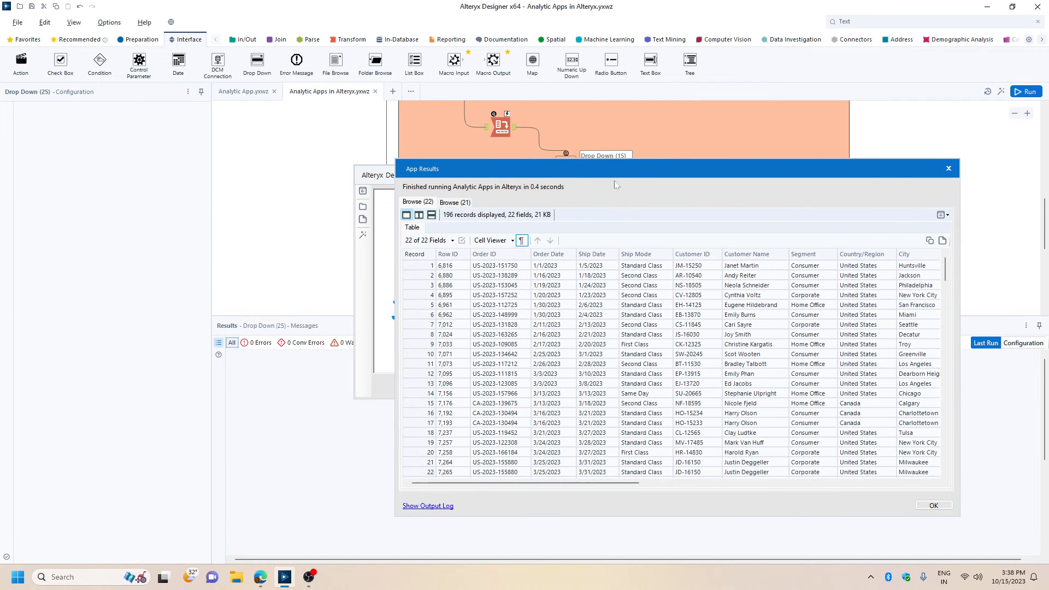
# Examine the filtered records in the app results, including the Category and Sub-Category columns, and exit the app.
pyautogui.moveTo(613, 172); pyautogui.dragTo(441, 74)
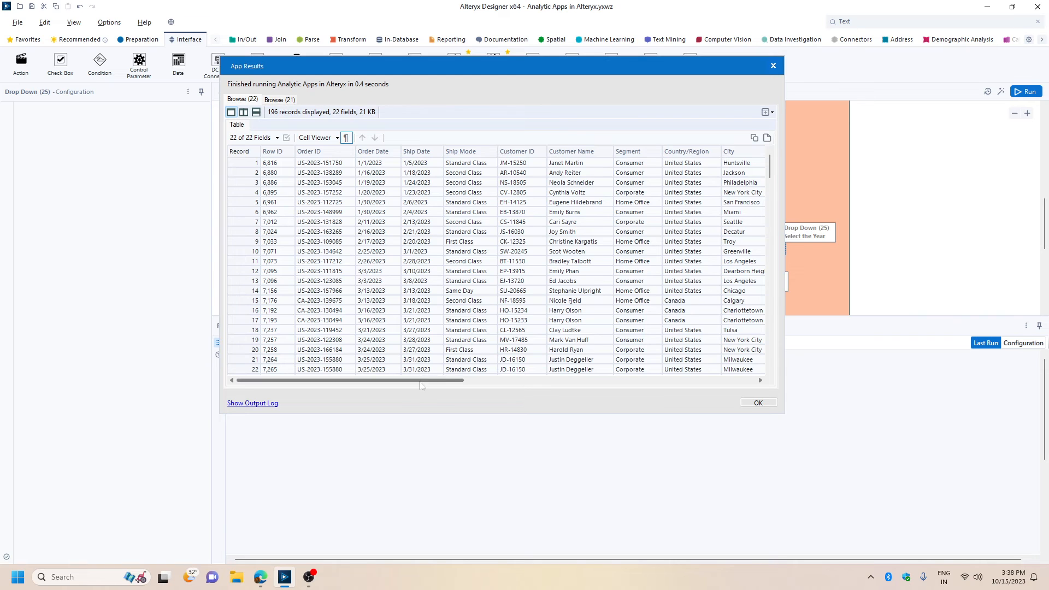
pyautogui.moveTo(426, 380); pyautogui.dragTo(675, 380)
pyautogui.scroll(-5, 512, 195)
pyautogui.scroll(-5, 512, 195)
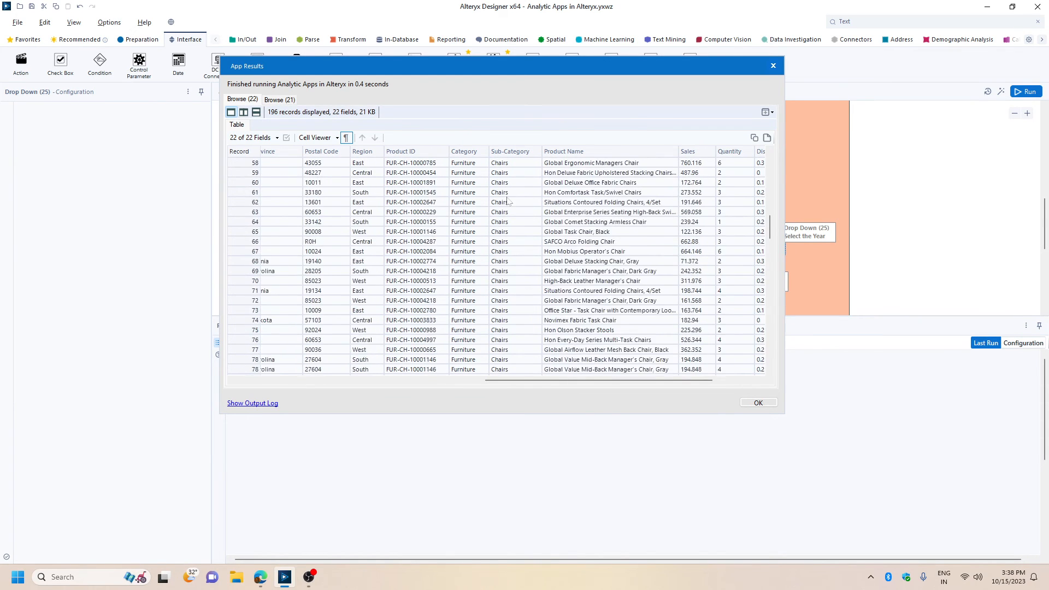
pyautogui.click(758, 403)
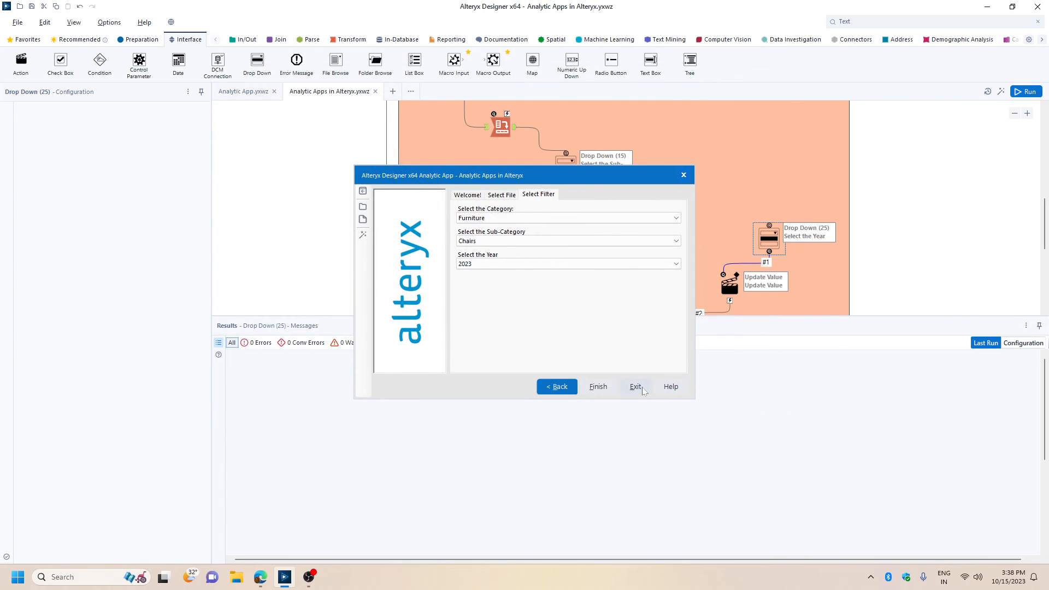
pyautogui.click(635, 387)
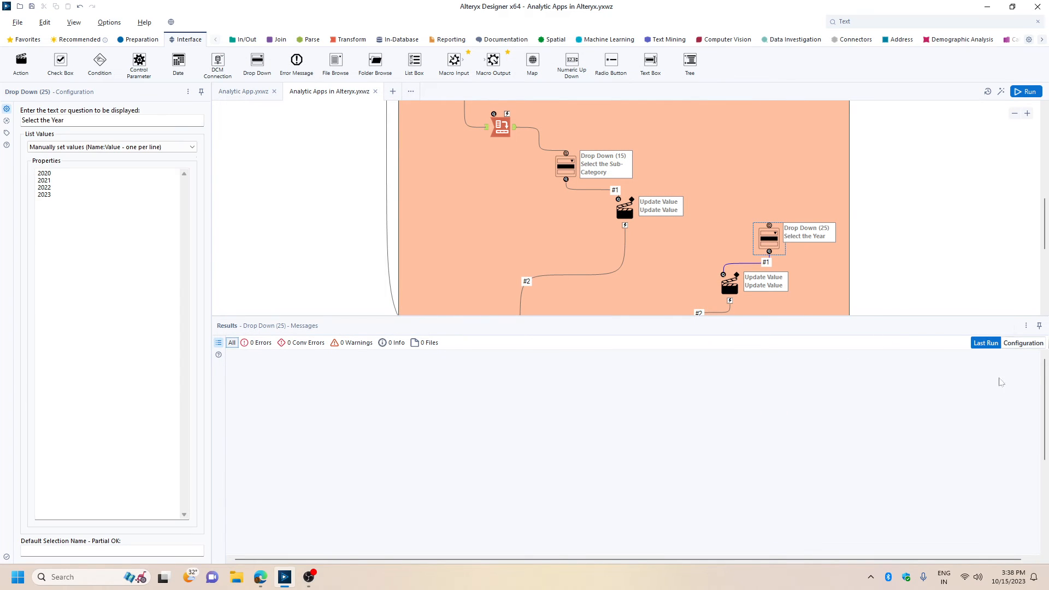
# Insert an Interactive Chart tool between the Year filter and its Browse tool, and run the workflow.
pyautogui.click(1026, 326)
pyautogui.click(984, 382)
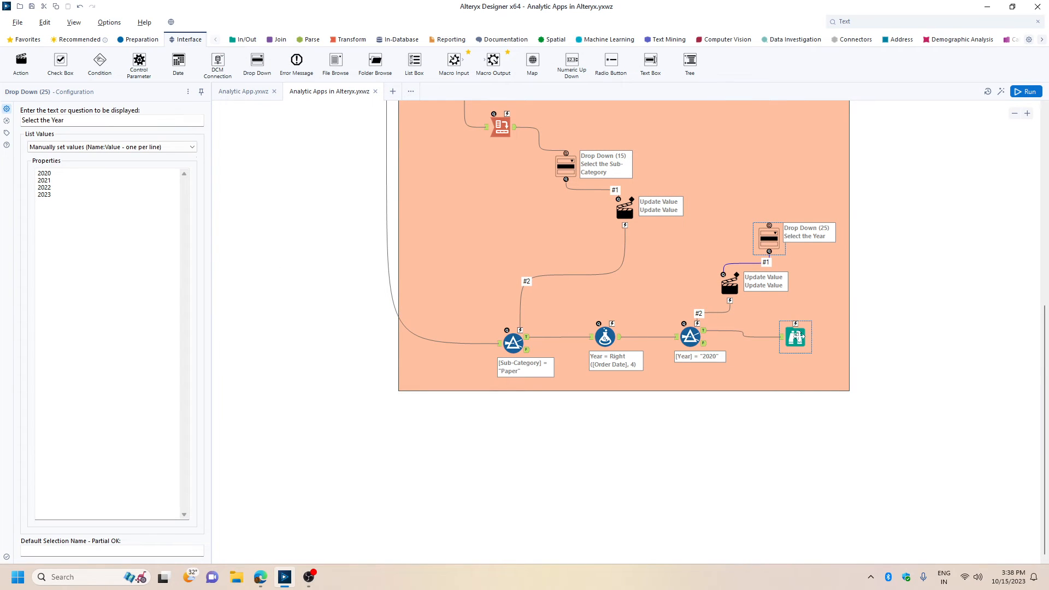
pyautogui.moveTo(795, 337); pyautogui.dragTo(828, 331)
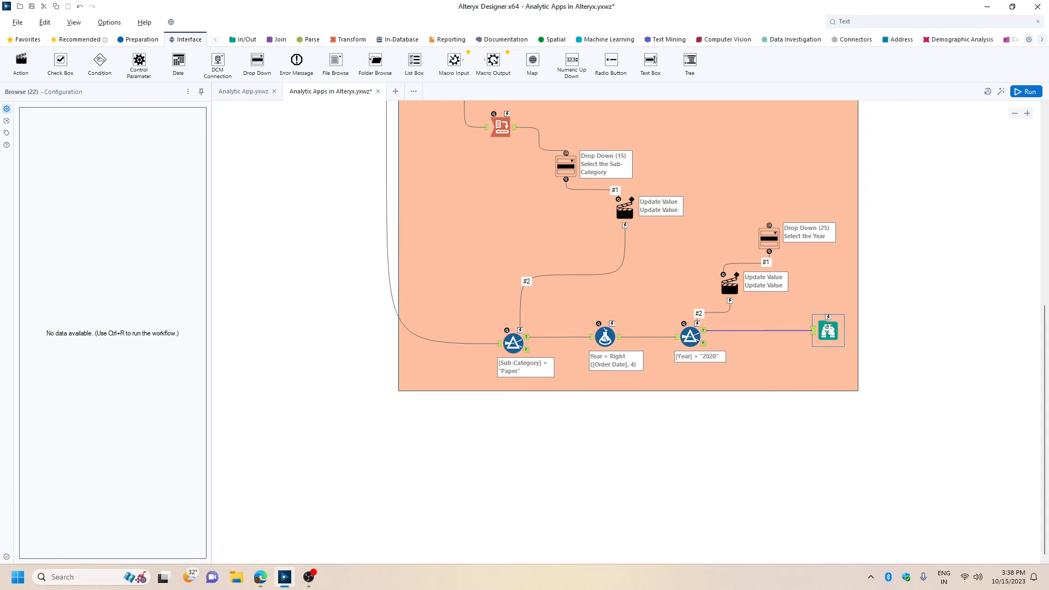
pyautogui.click(447, 40)
pyautogui.moveTo(139, 61); pyautogui.dragTo(773, 330)
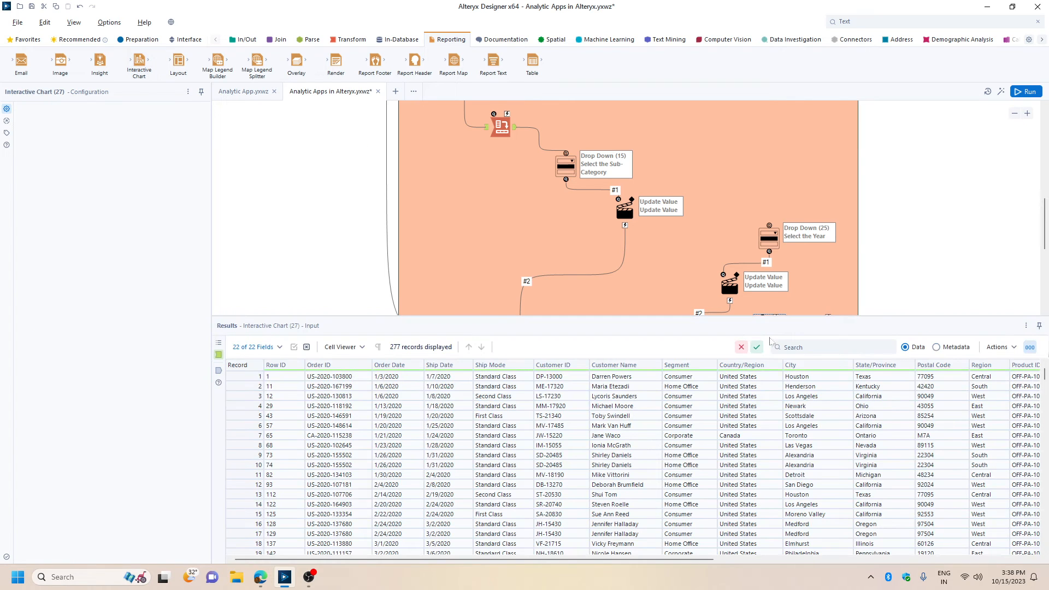
pyautogui.scroll(-2, 922, 218)
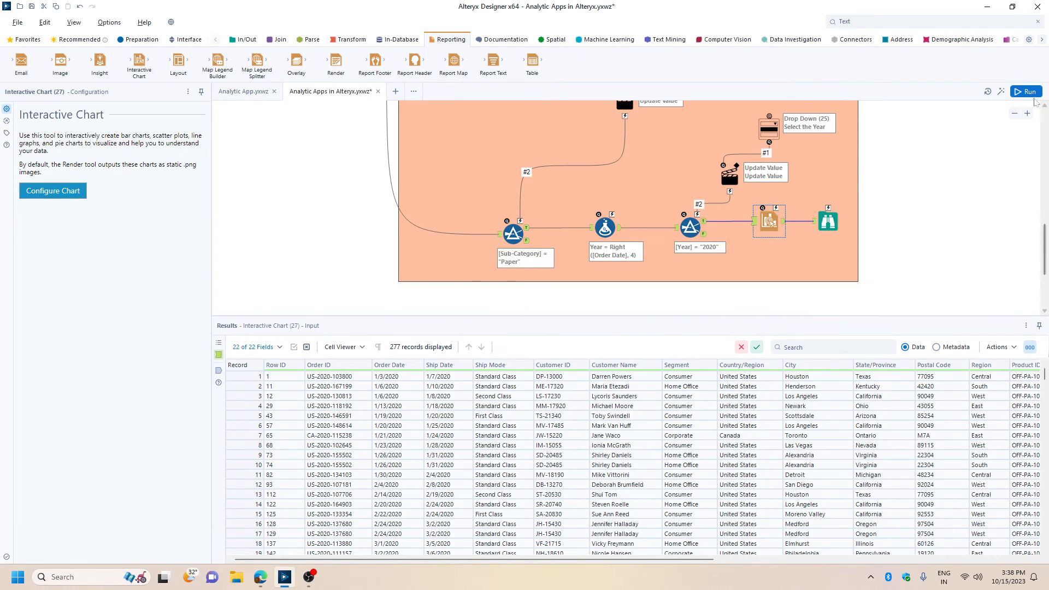
pyautogui.click(1028, 91)
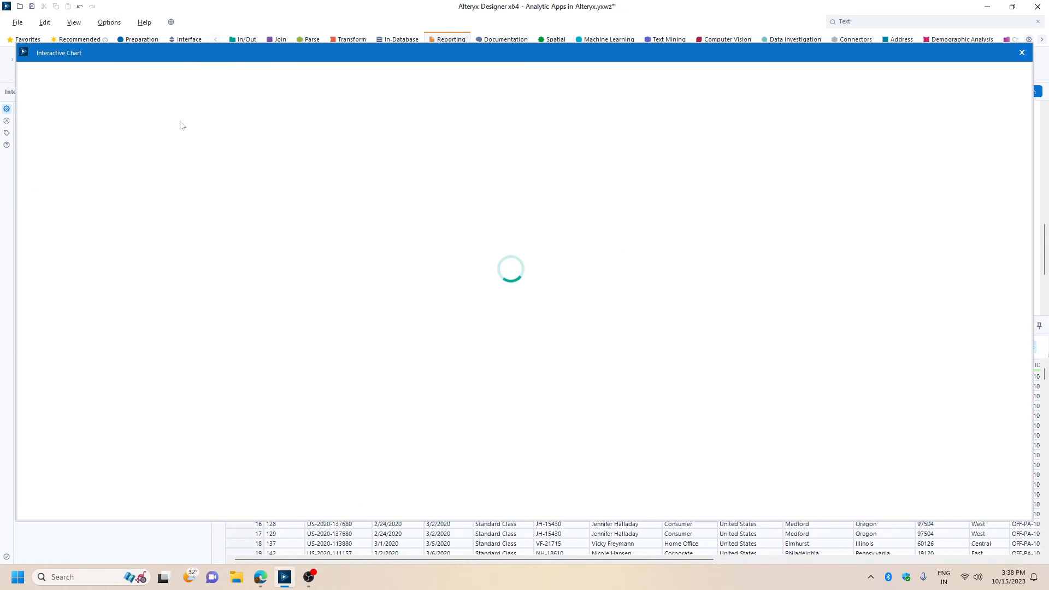
# Add a chart layer named "Sales Trend" and set its type to Line.
pyautogui.click(158, 76)
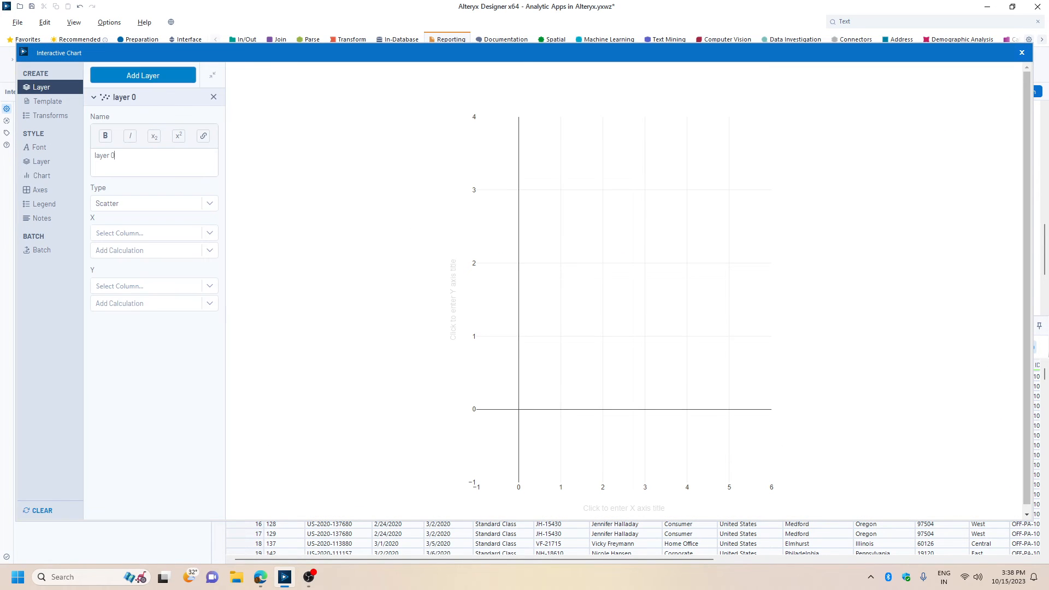
pyautogui.hotkey('ctrl', 'a')
pyautogui.write('Sales T')
pyautogui.click(168, 206)
pyautogui.click(125, 243)
# Plot Order Date on the X axis against the Sum of Sales on the Y axis, and close the chart editor.
pyautogui.click(131, 233)
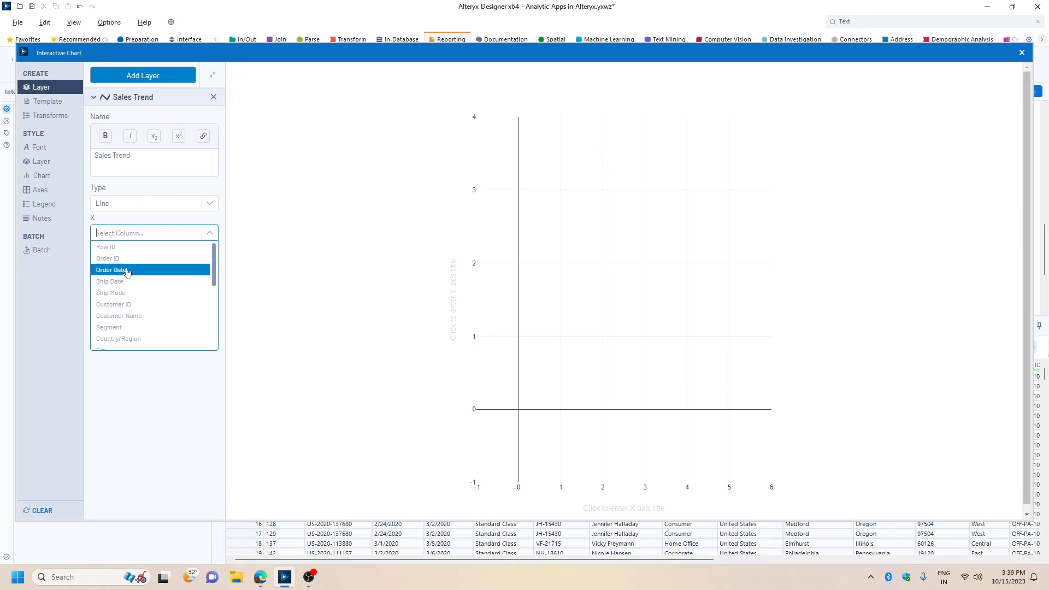
pyautogui.click(127, 272)
pyautogui.click(137, 286)
pyautogui.scroll(-5, 124, 365)
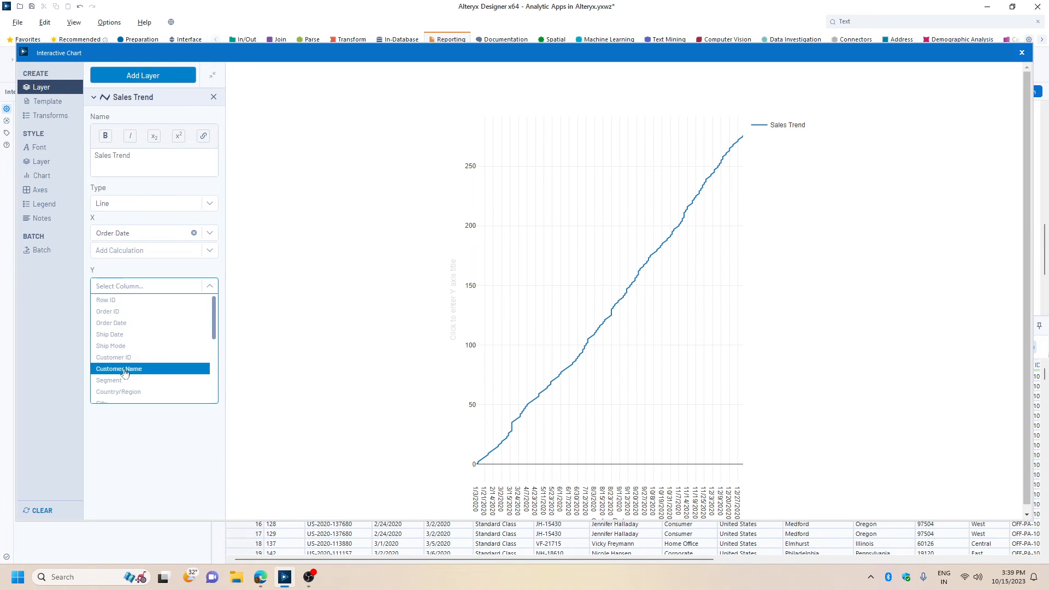
pyautogui.click(118, 352)
pyautogui.click(125, 303)
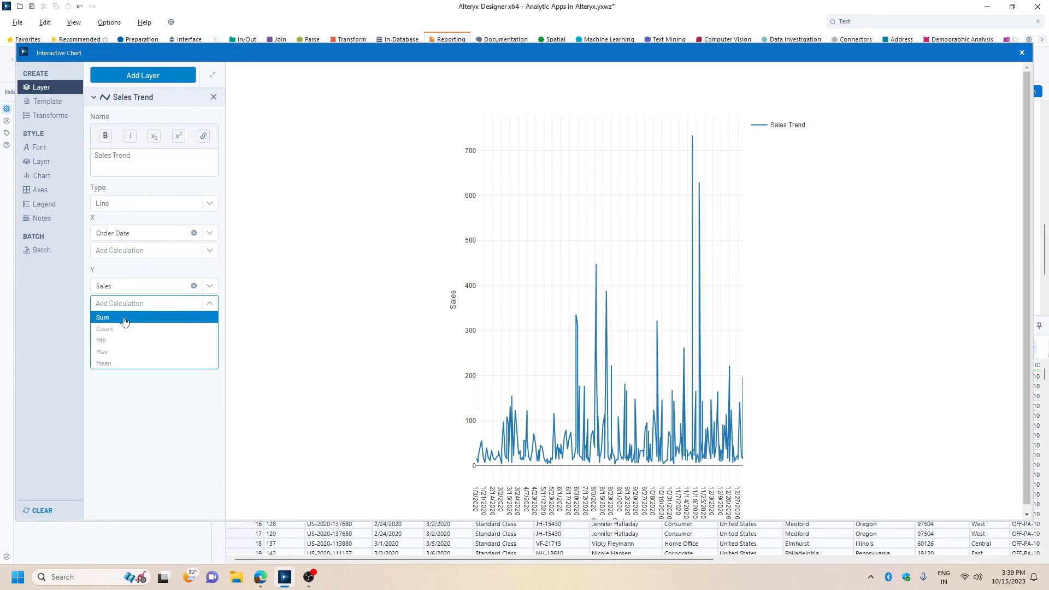
pyautogui.click(125, 318)
pyautogui.click(1022, 53)
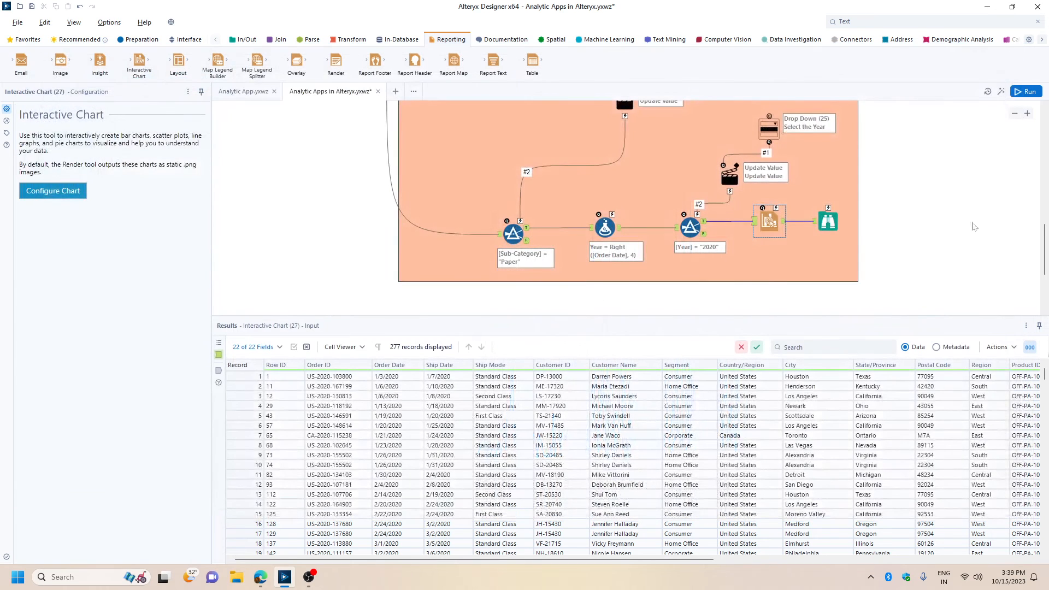
# Run the workflow, view the sales chart in the Browse tool after the Interactive Chart, and save the workflow.
pyautogui.click(827, 222)
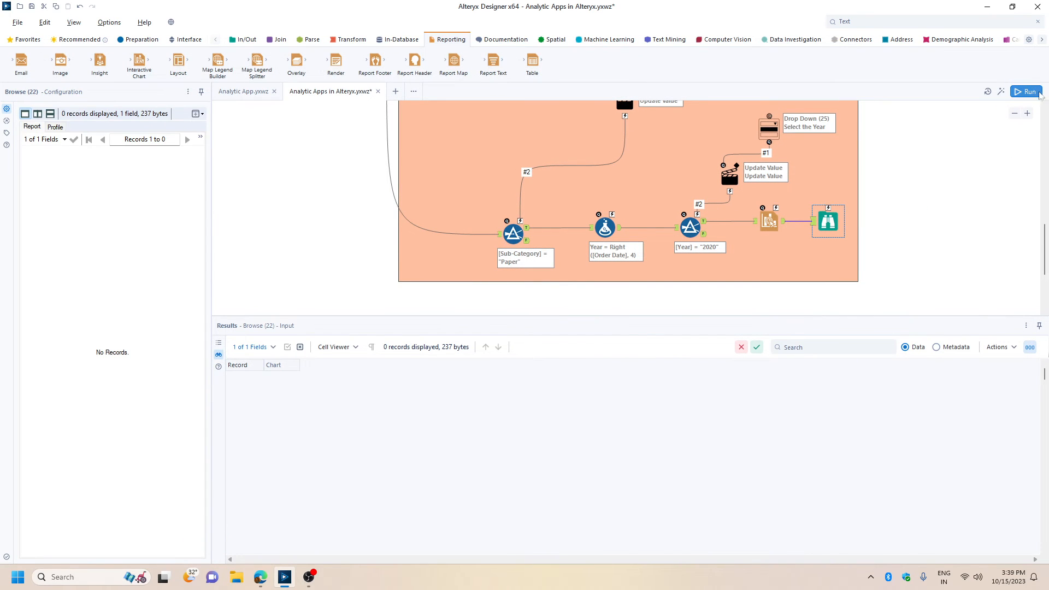
pyautogui.click(1038, 93)
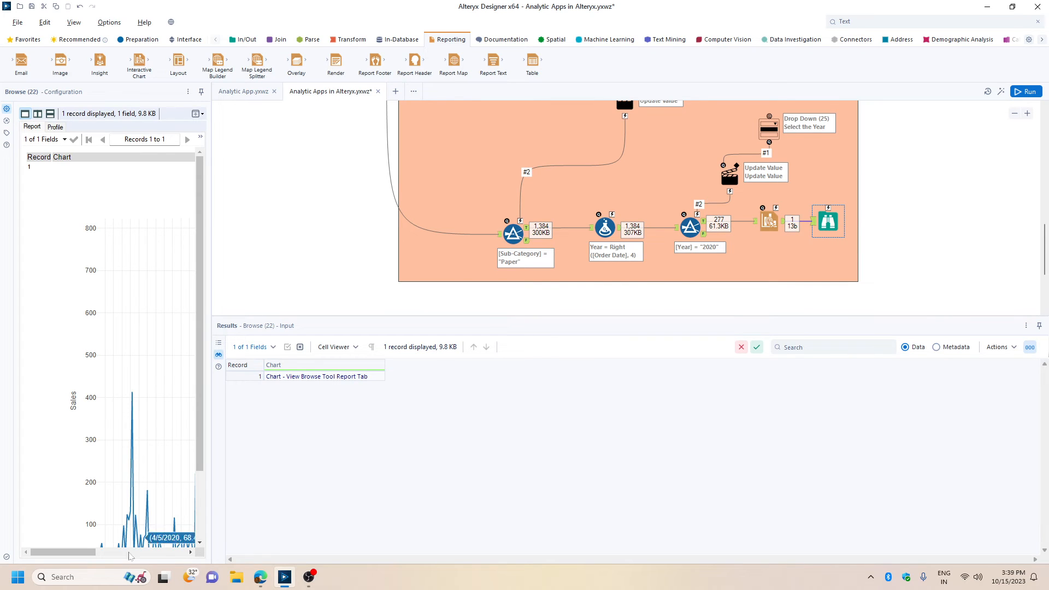
pyautogui.click(129, 553)
pyautogui.scroll(-3, 144, 447)
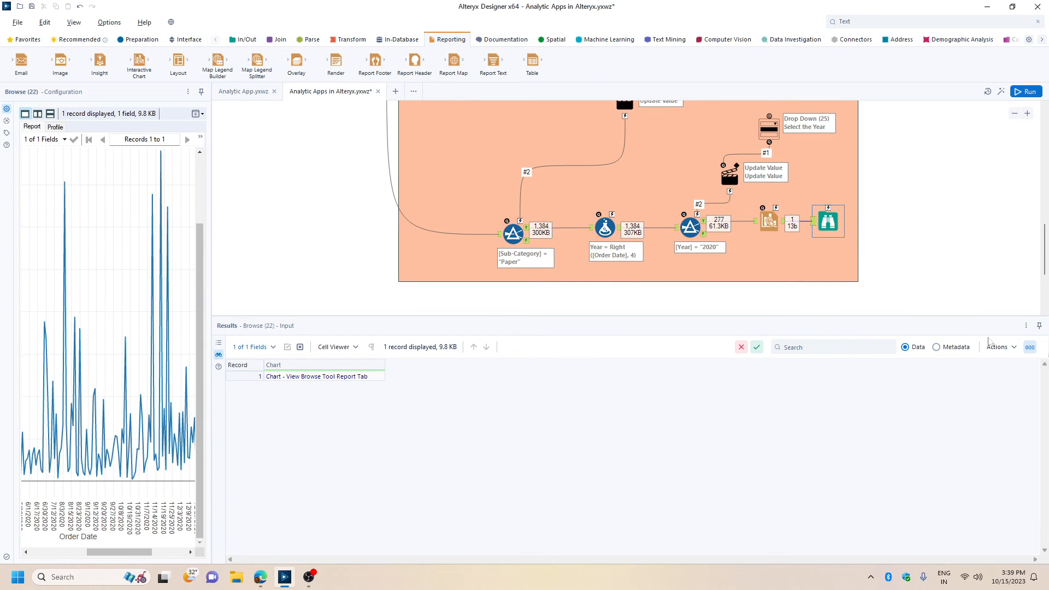
pyautogui.click(1026, 326)
pyautogui.click(999, 377)
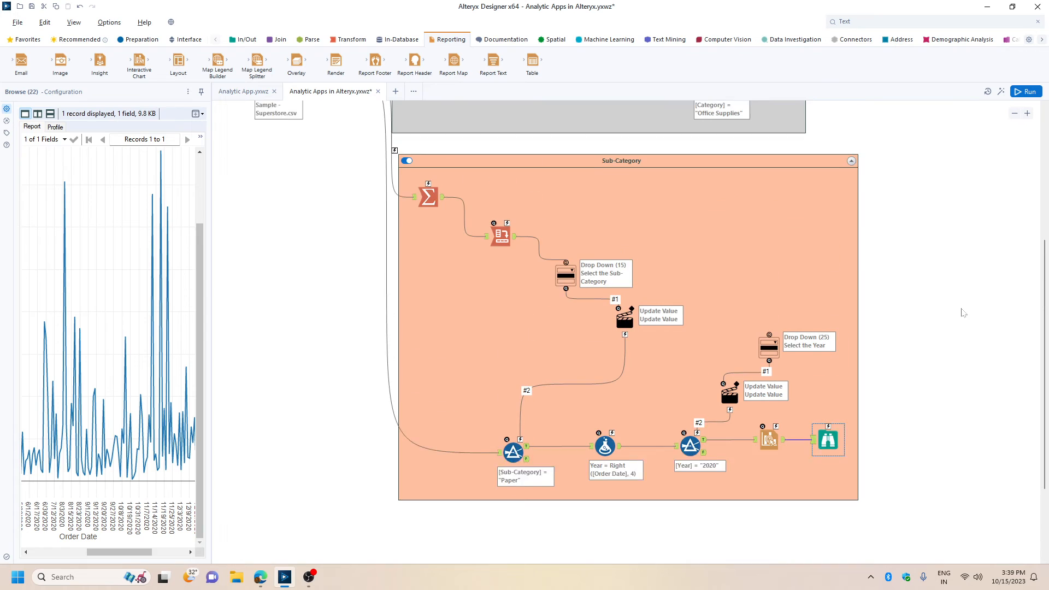
pyautogui.hotkey('ctrl', 's')
# Add a Radio Button tool to the Category container with the display text "Category Analysis".
pyautogui.scroll(3, 951, 265)
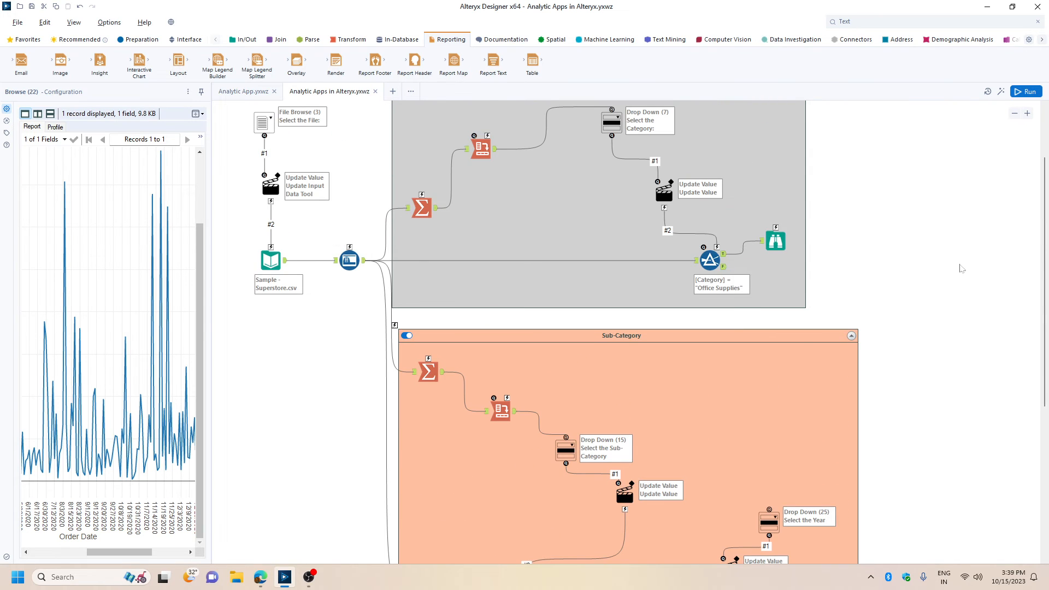
pyautogui.scroll(2, 962, 269)
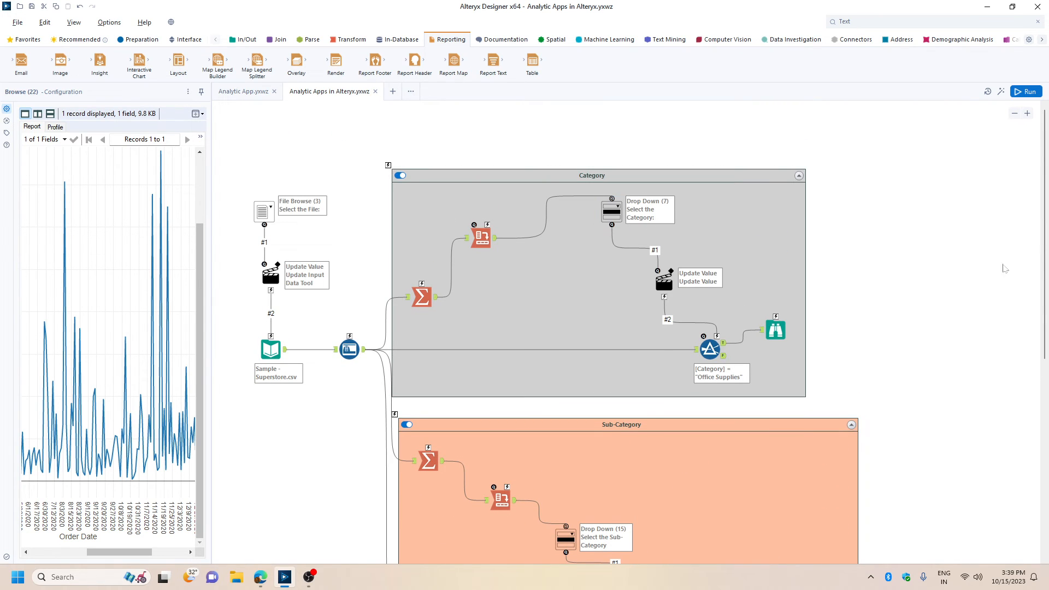
pyautogui.scroll(-3, 1005, 268)
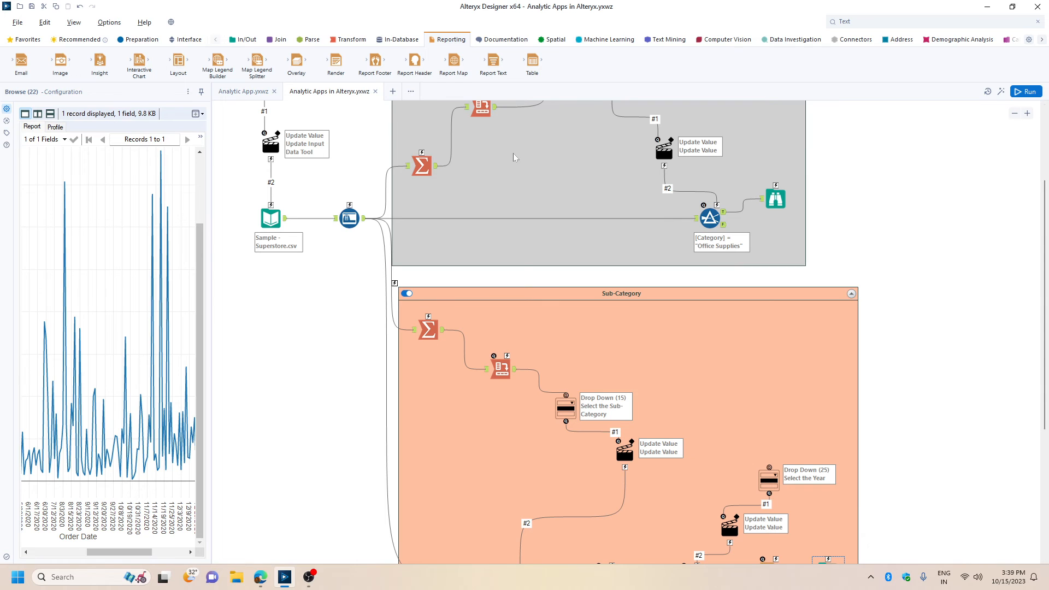
pyautogui.click(186, 39)
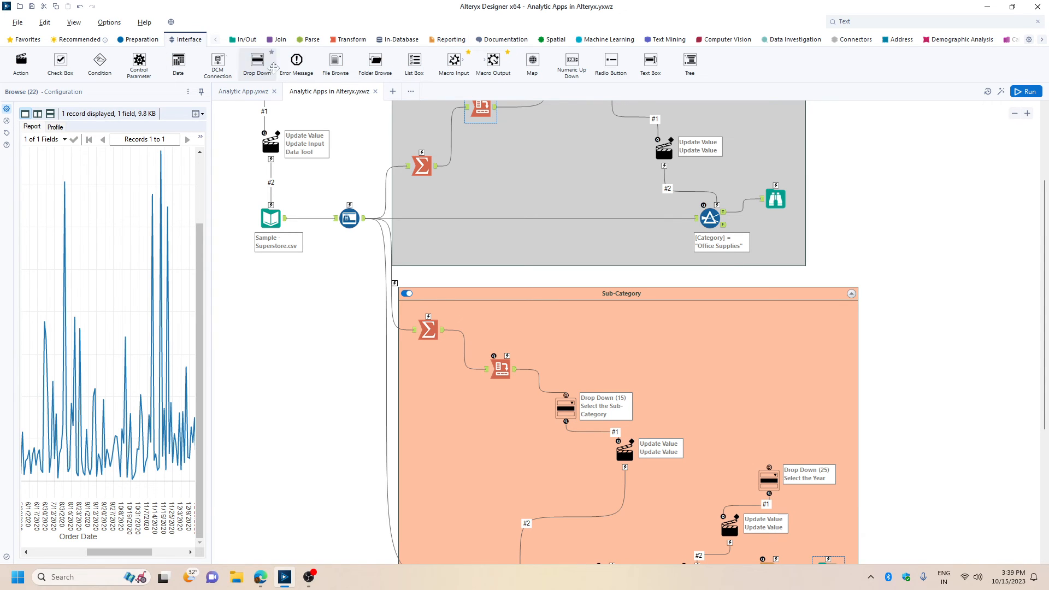
pyautogui.scroll(3, 891, 203)
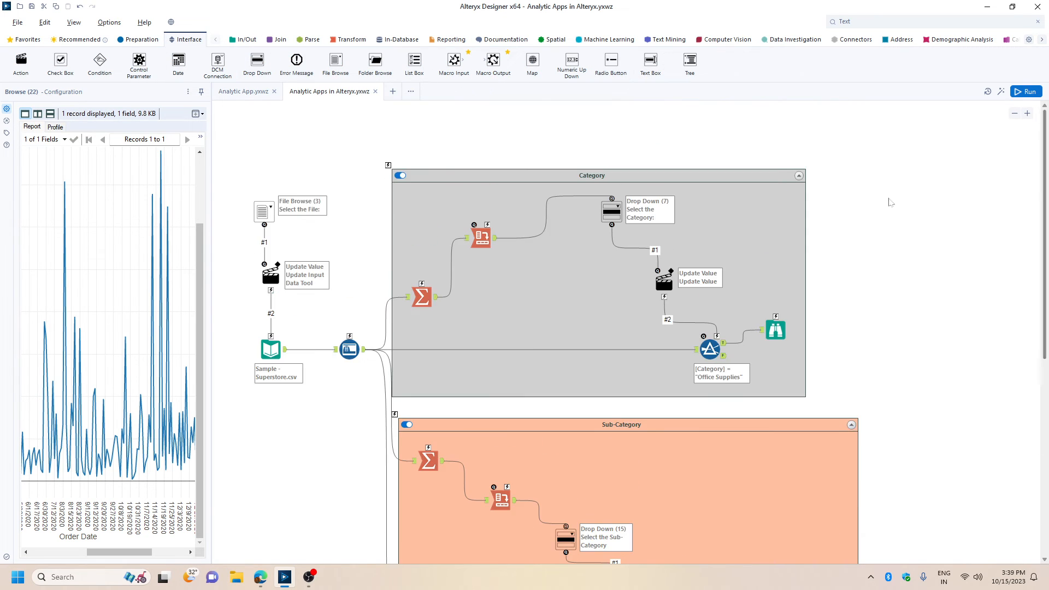
pyautogui.moveTo(611, 61); pyautogui.dragTo(764, 200)
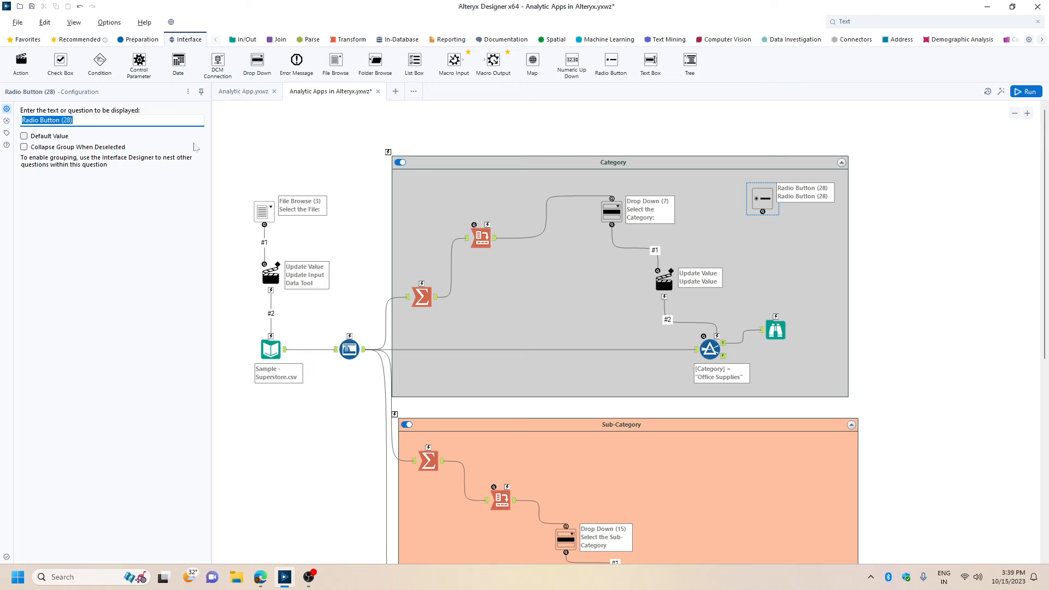
pyautogui.write('Category Analysis')
# Connect the radio button to the Category container and configure the action as Update Value with Formula on the Disabled value, starting an IF formula.
pyautogui.moveTo(763, 212); pyautogui.dragTo(391, 155)
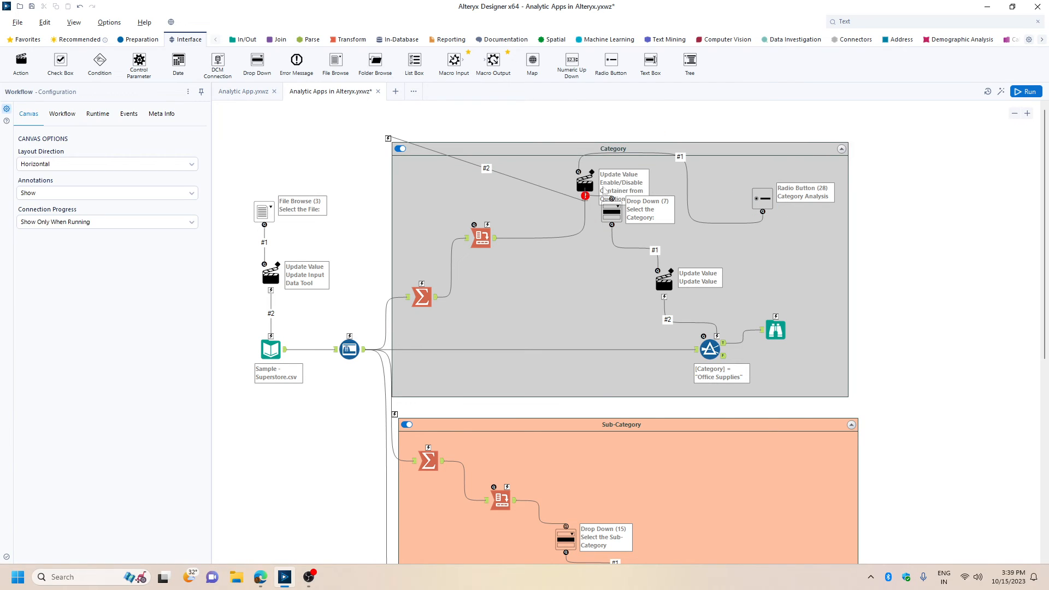
pyautogui.click(584, 183)
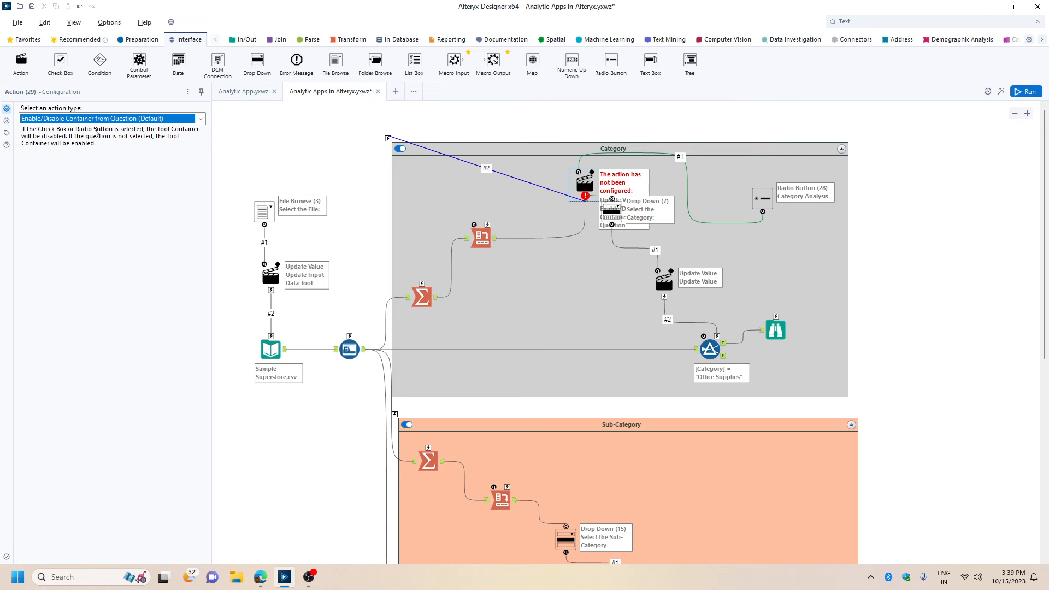
pyautogui.click(96, 119)
pyautogui.click(70, 162)
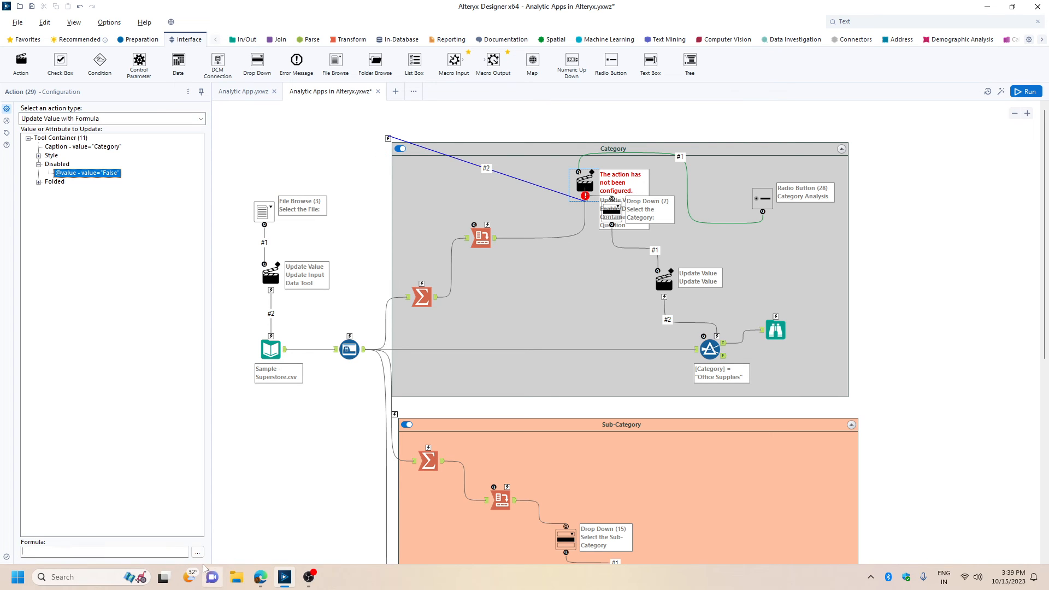
pyautogui.write('IF [#')
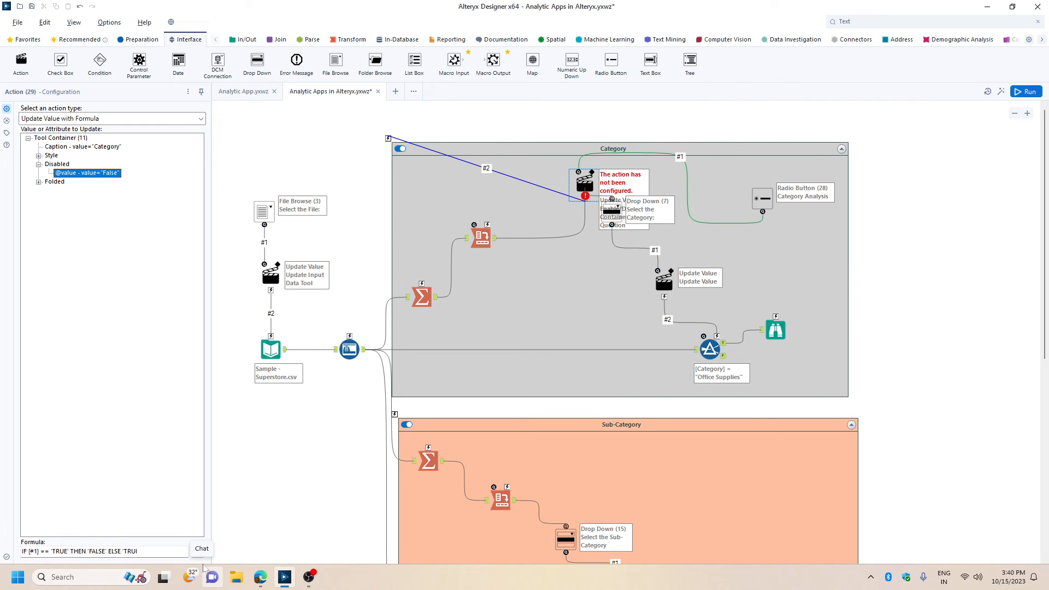
# Complete the Category container action's formula as IF [#1] == 'TRUE' THEN 'FALSE' ELSE 'TRUE' ENDIF and copy it.
pyautogui.write("E' ENDIF")
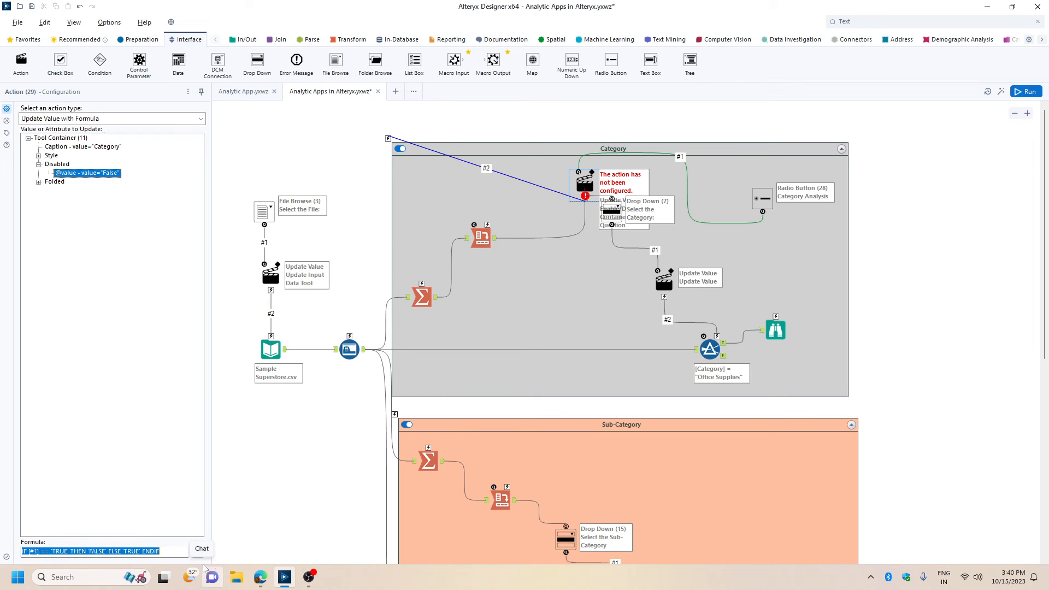
pyautogui.click(485, 166)
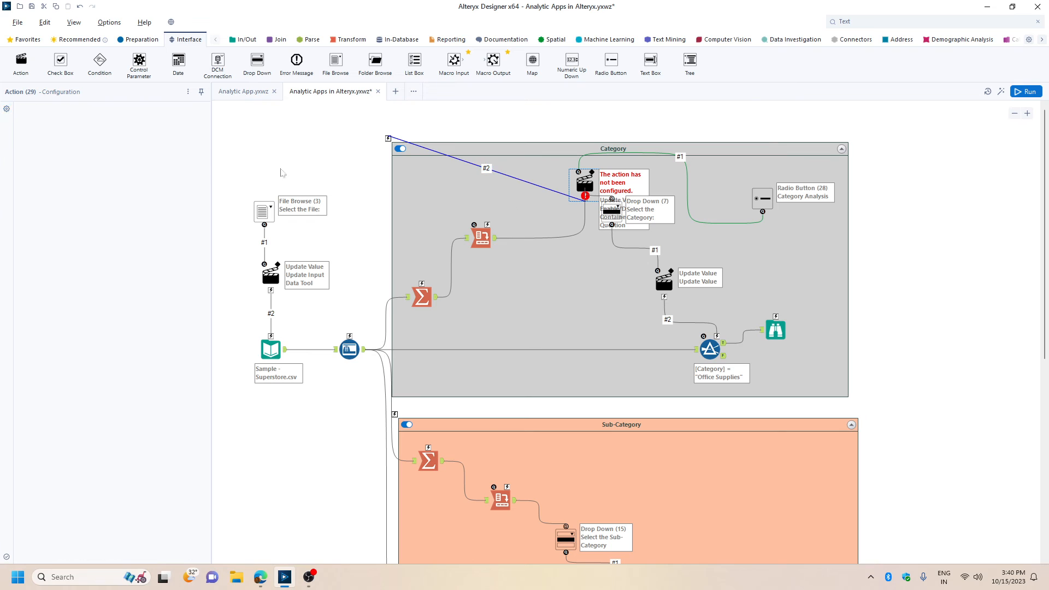
# Rename the connection between the formula action and the Category container to #1 and save the workflow.
pyautogui.click(496, 174)
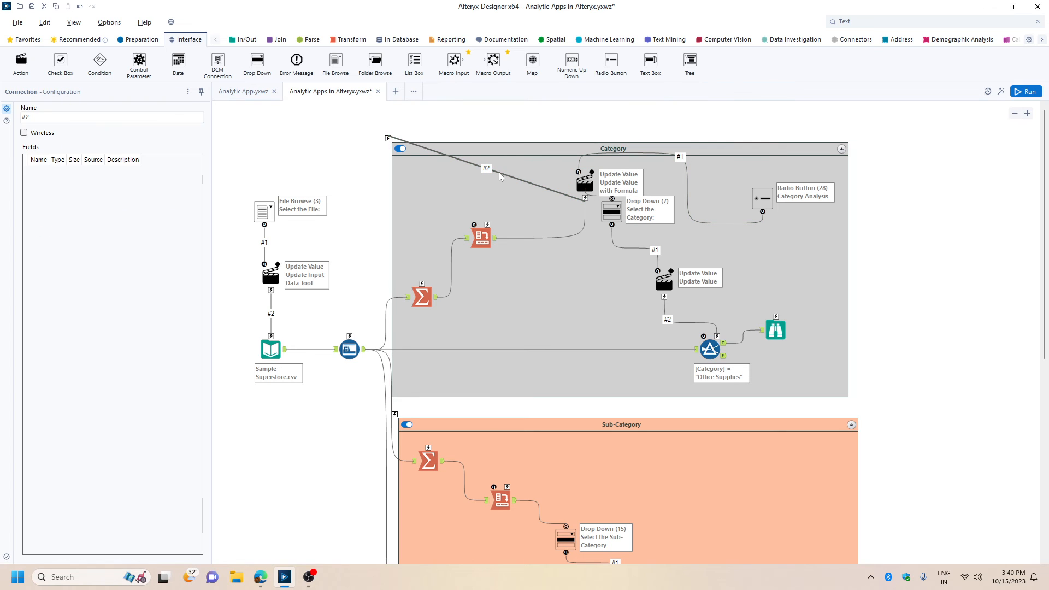
pyautogui.click(33, 117)
pyautogui.press('BackSpace')
pyautogui.write('1')
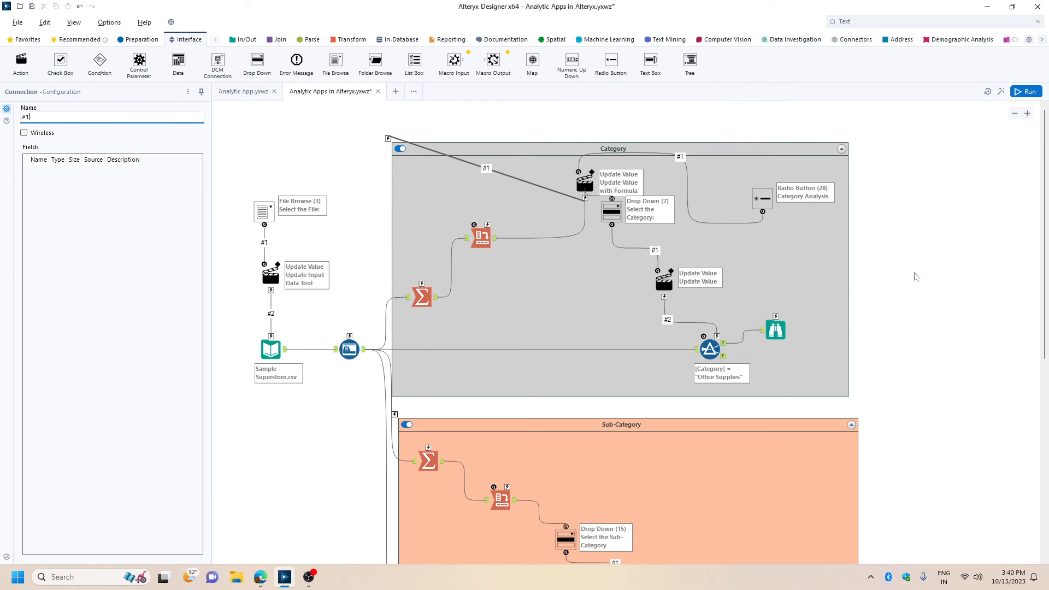
pyautogui.hotkey('ctrl', 's')
pyautogui.click(934, 264)
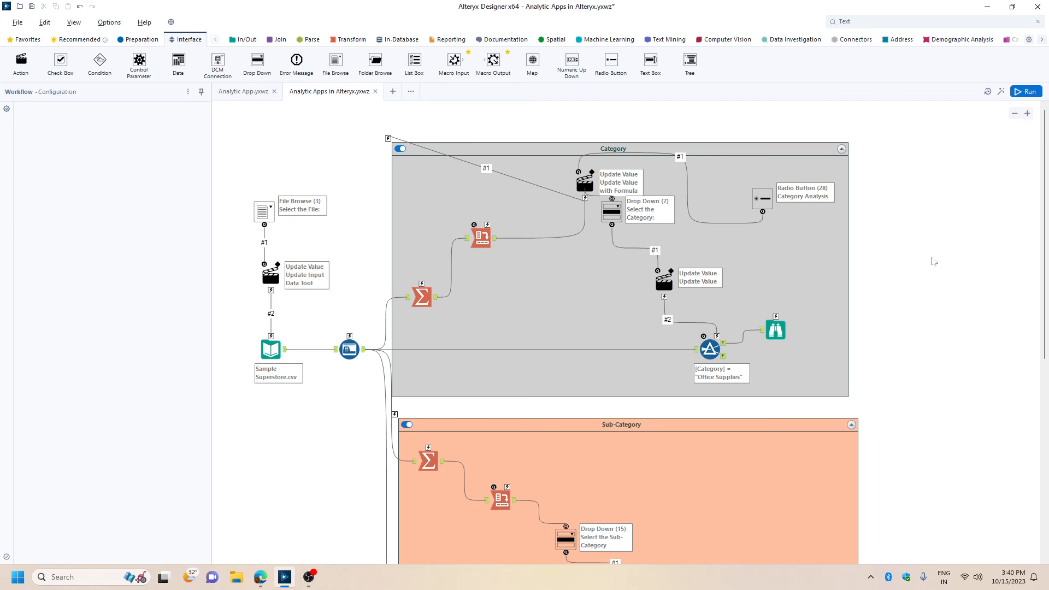
# Add a Radio Button tool to the Sub-Category container with the display text "Sub-Category Analysis".
pyautogui.scroll(-5, 698, 148)
pyautogui.moveTo(611, 60); pyautogui.dragTo(815, 206)
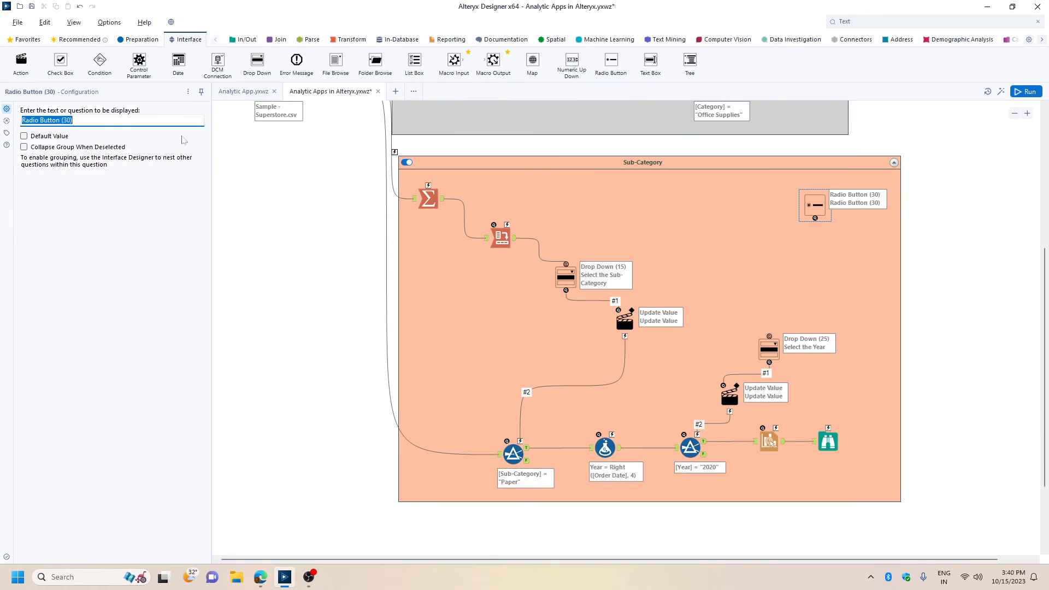
pyautogui.write('Sub-Category Analysis')
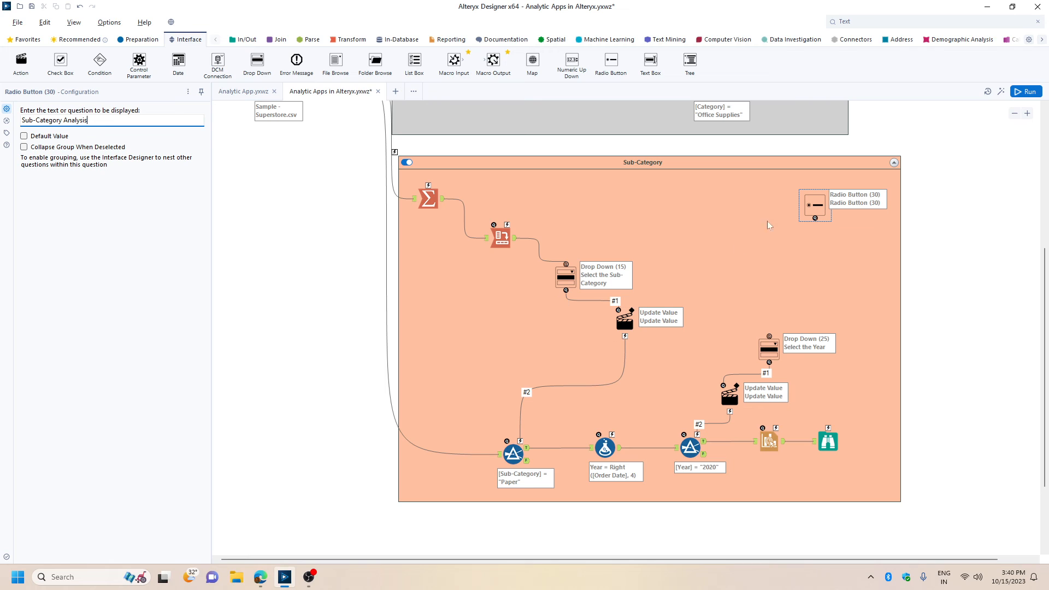
# Connect the radio button to the Sub-Category container and set its action to Update Value with Formula on the Disabled value, reusing the copied IF formula.
pyautogui.moveTo(815, 218); pyautogui.dragTo(403, 163)
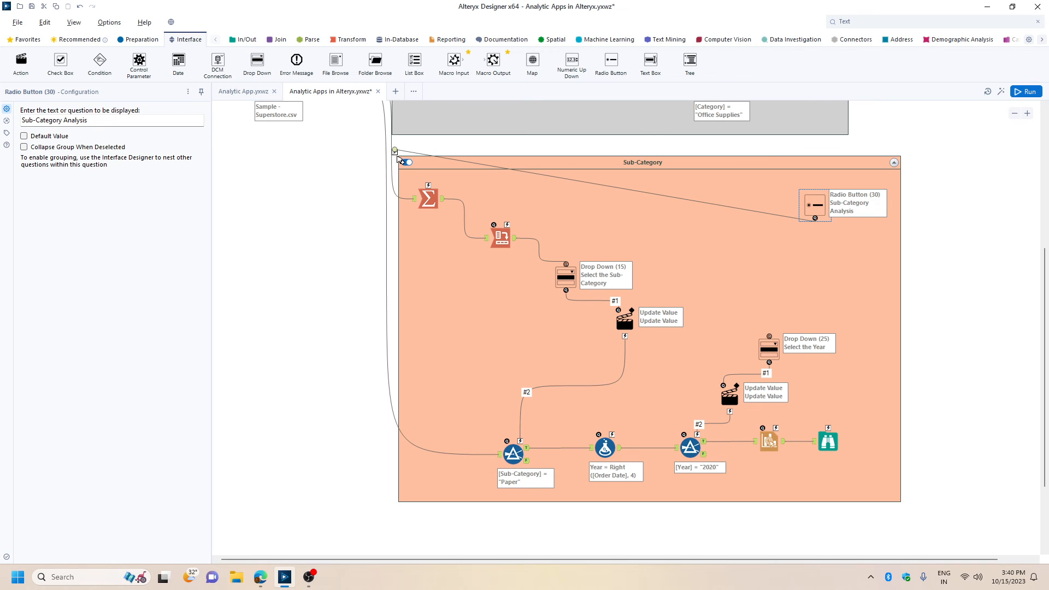
pyautogui.click(614, 187)
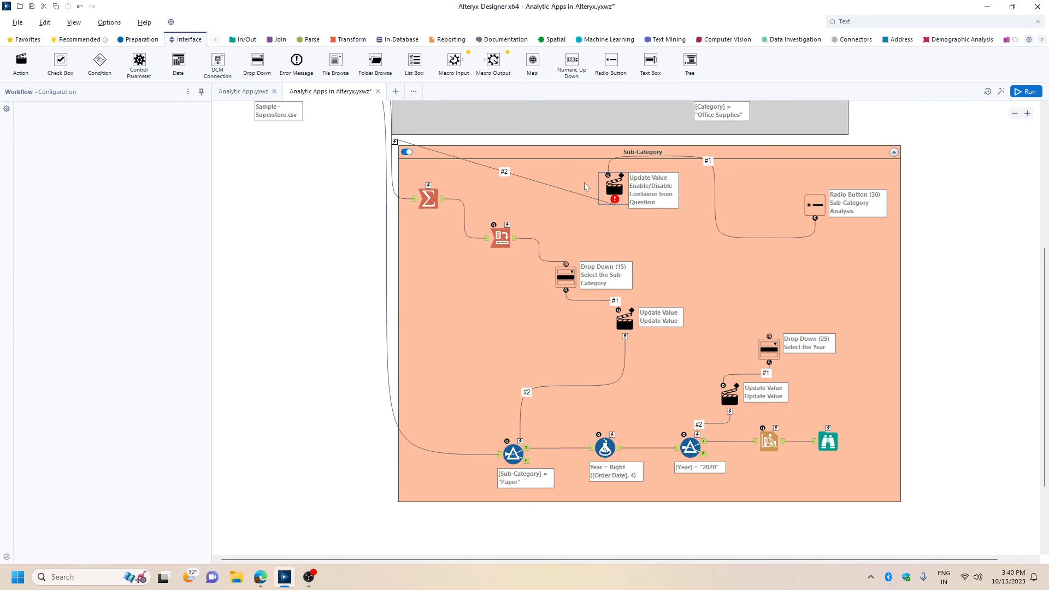
pyautogui.click(109, 118)
pyautogui.click(54, 160)
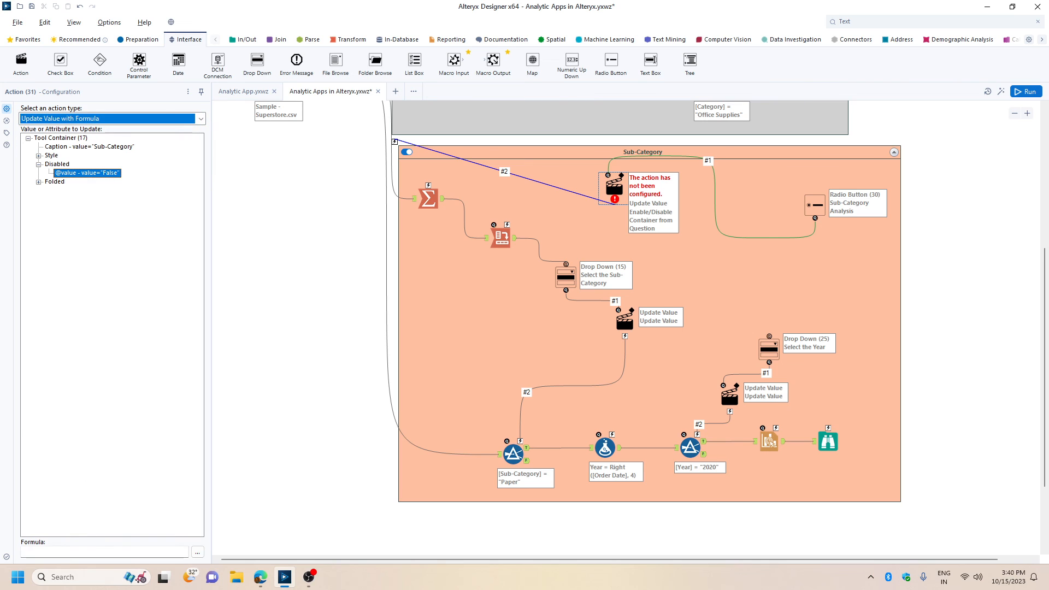
pyautogui.click(76, 551)
pyautogui.write("IF [#1] == 'TRUE' THEN 'FALSE' ELSE 'TRUE' ENDIF")
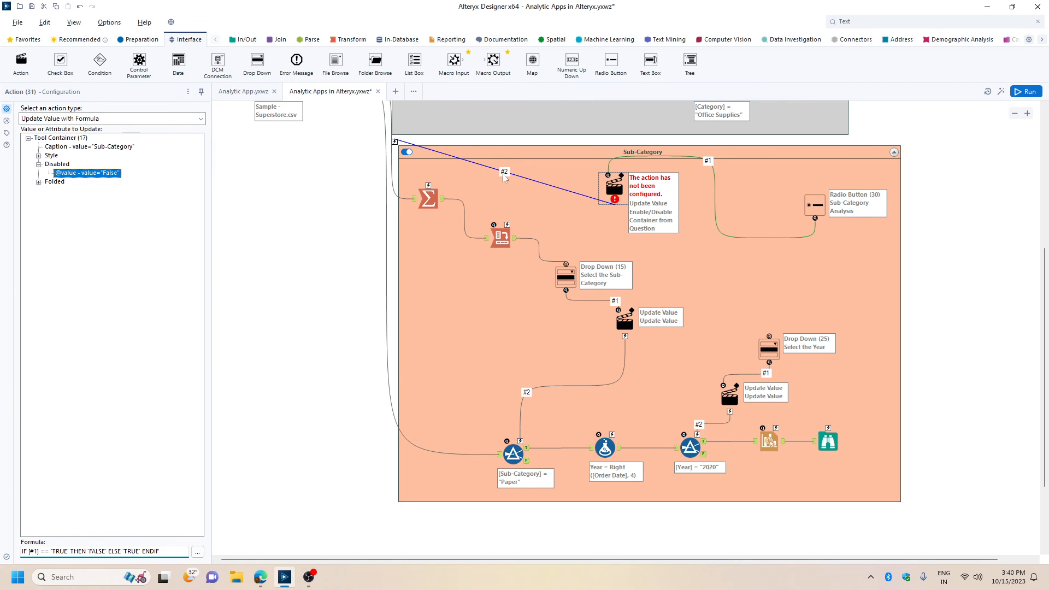
# Rename the connection between the formula action and the Sub-Category container to #1 and save the workflow.
pyautogui.click(500, 180)
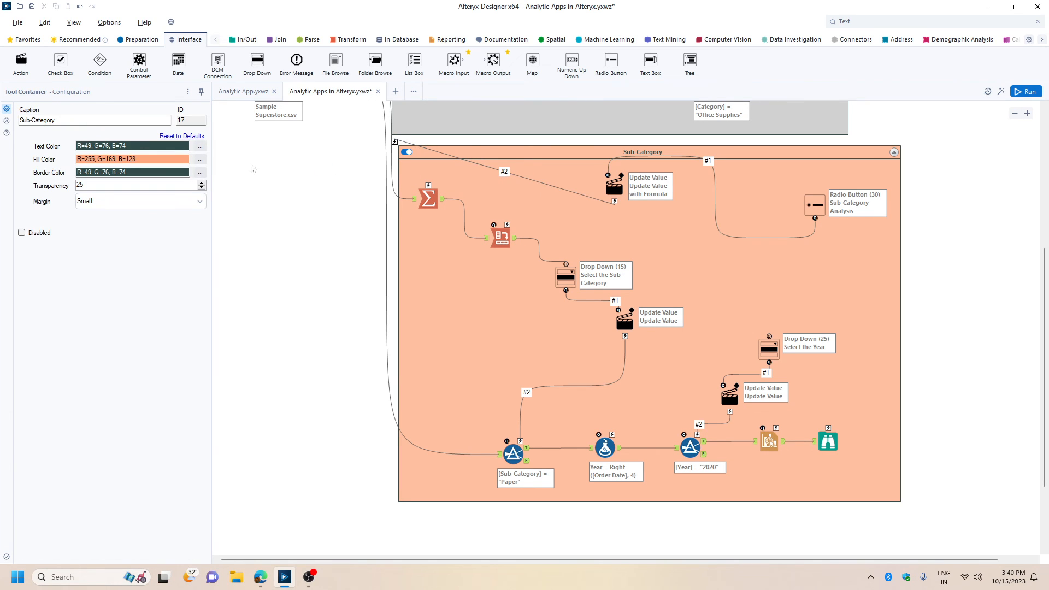
pyautogui.click(536, 181)
pyautogui.click(30, 117)
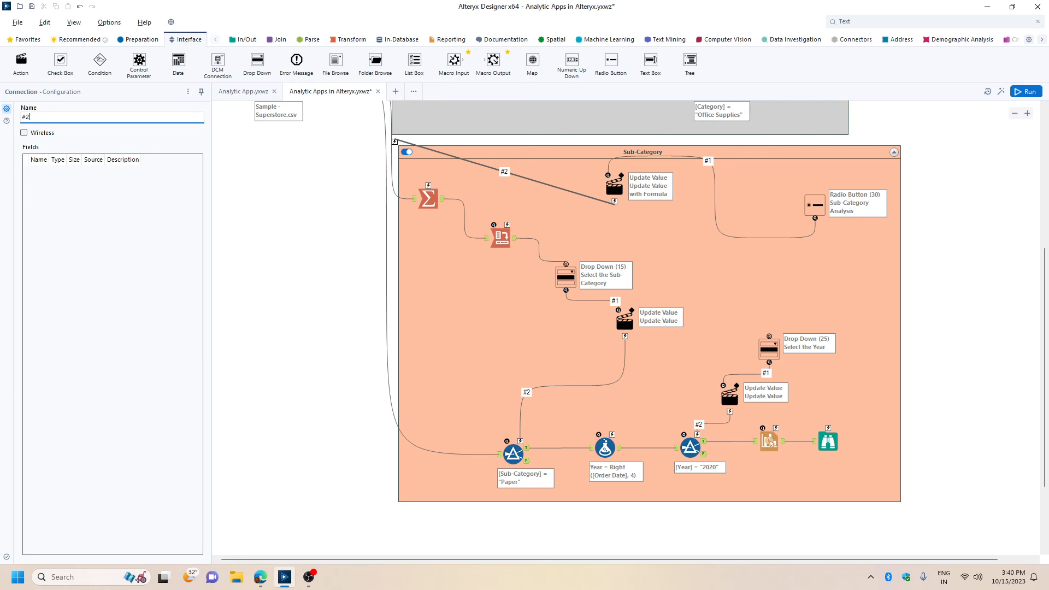
pyautogui.click(927, 257)
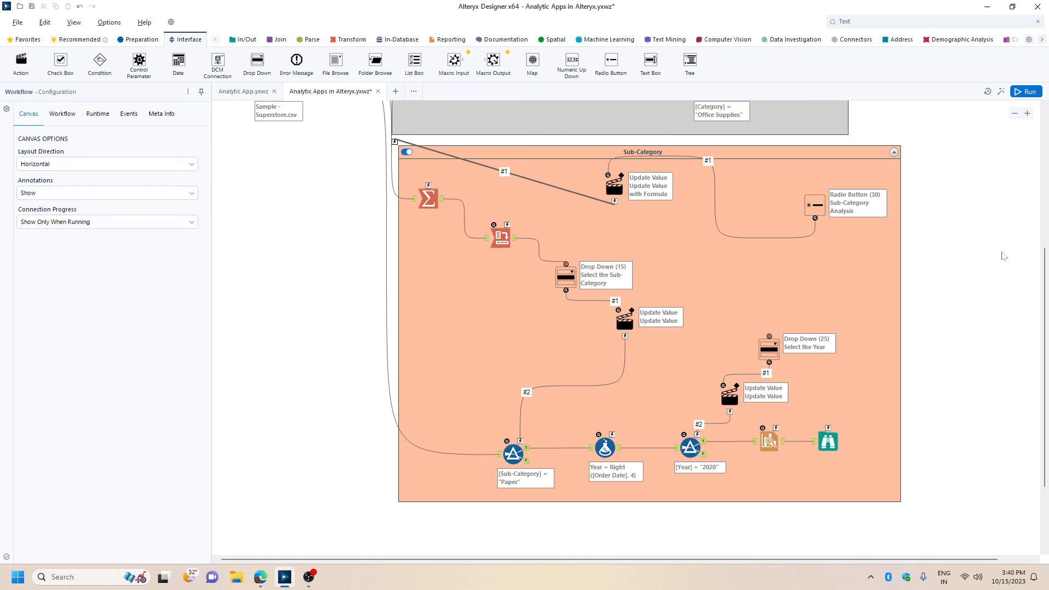
pyautogui.hotkey('ctrl', 's')
# In the Interface Designer, move Category Analysis to the start of the Select Filter page and nest the Select the Category drop-down under it.
pyautogui.click(74, 22)
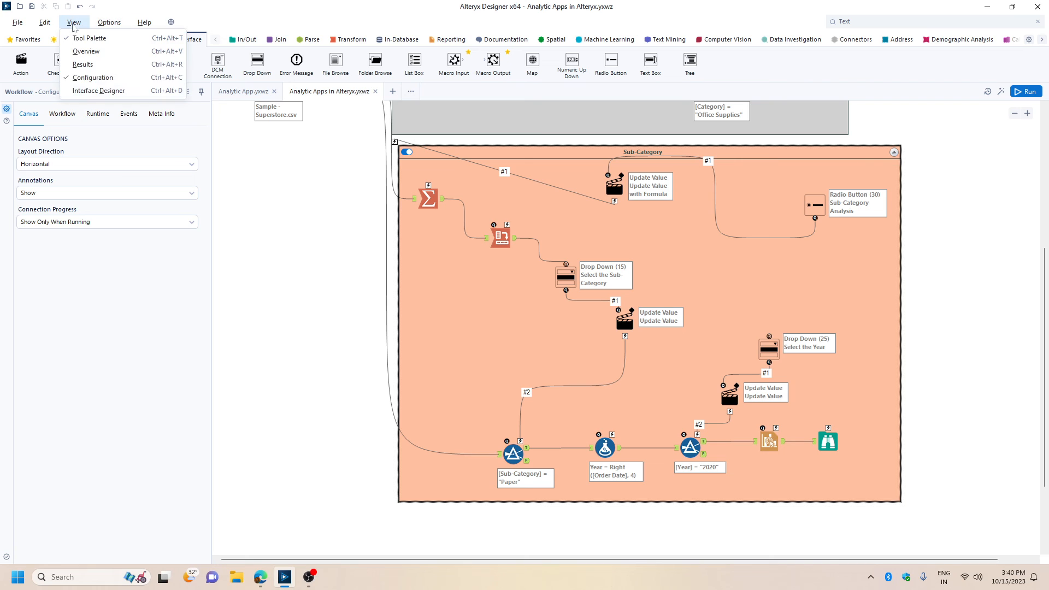
pyautogui.click(88, 89)
pyautogui.click(415, 241)
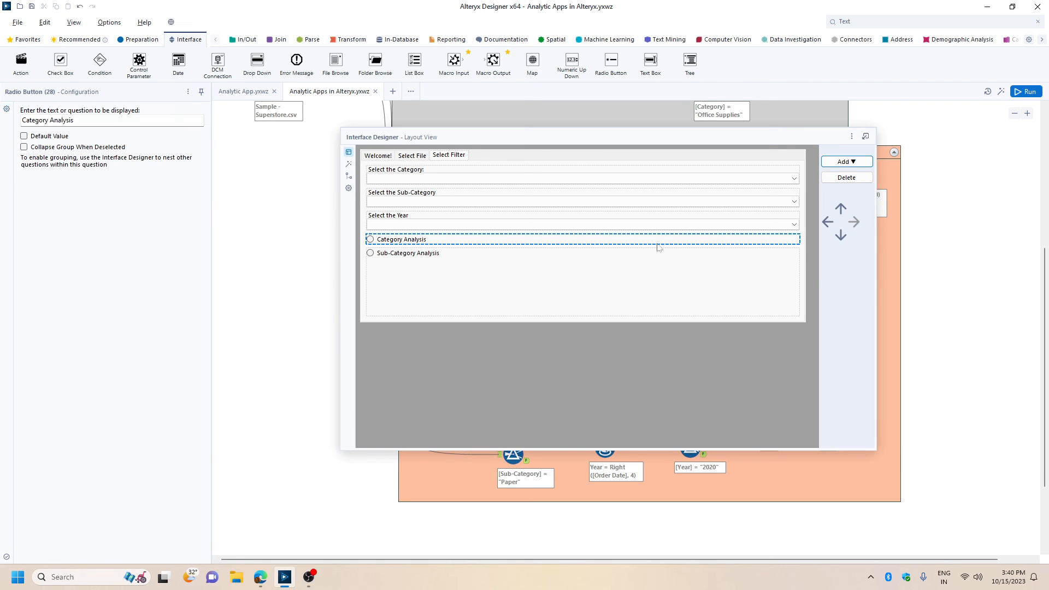
pyautogui.click(841, 208)
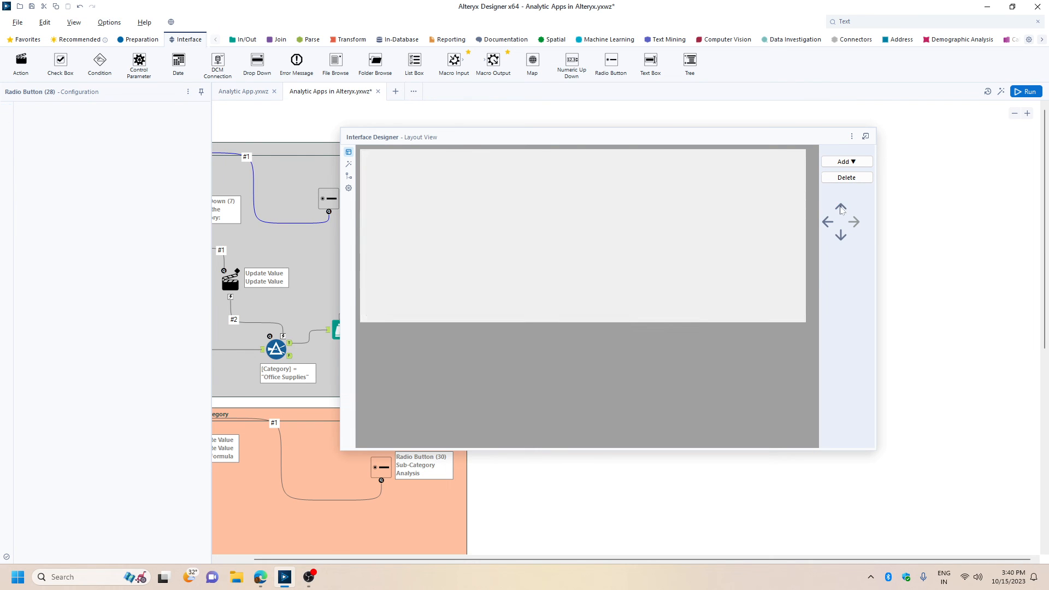
pyautogui.click(841, 208)
pyautogui.click(841, 208)
pyautogui.click(489, 195)
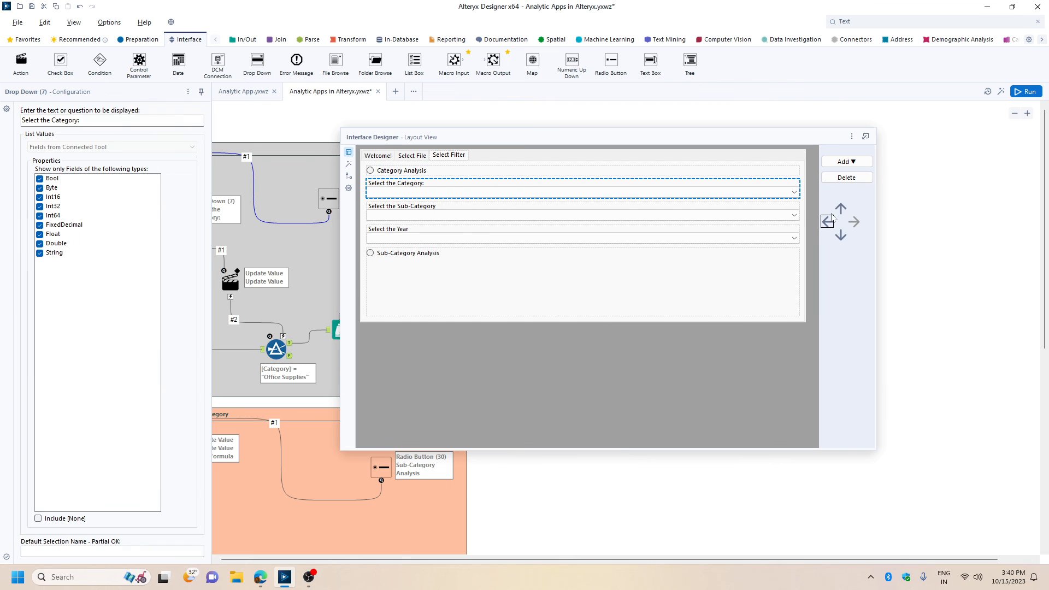
pyautogui.click(841, 208)
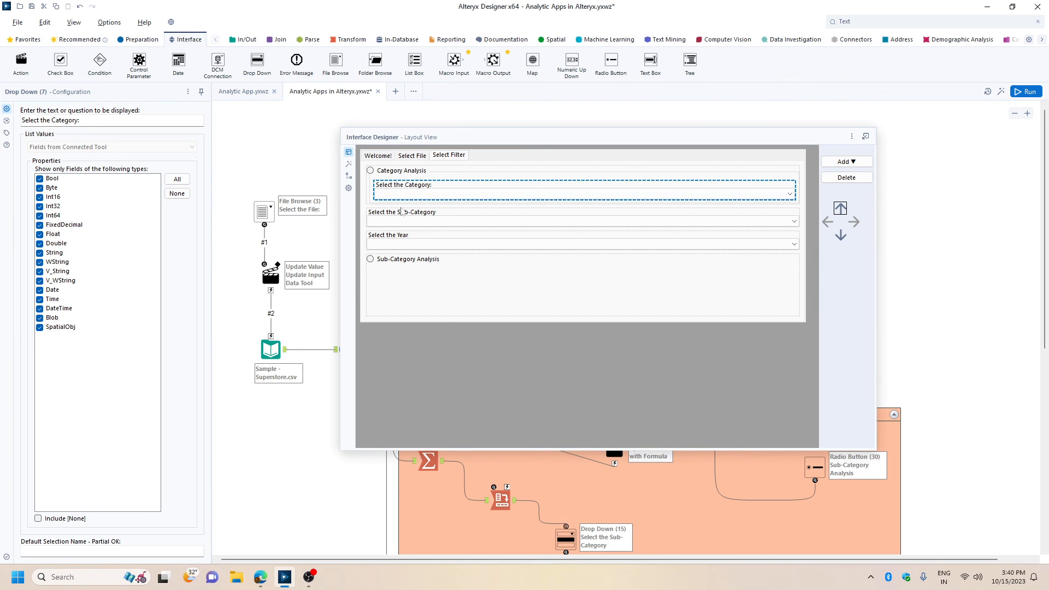
# Move Sub-Category Analysis directly below the category group and nest the Select the Sub-Category and Select the Year drop-downs under it.
pyautogui.click(400, 259)
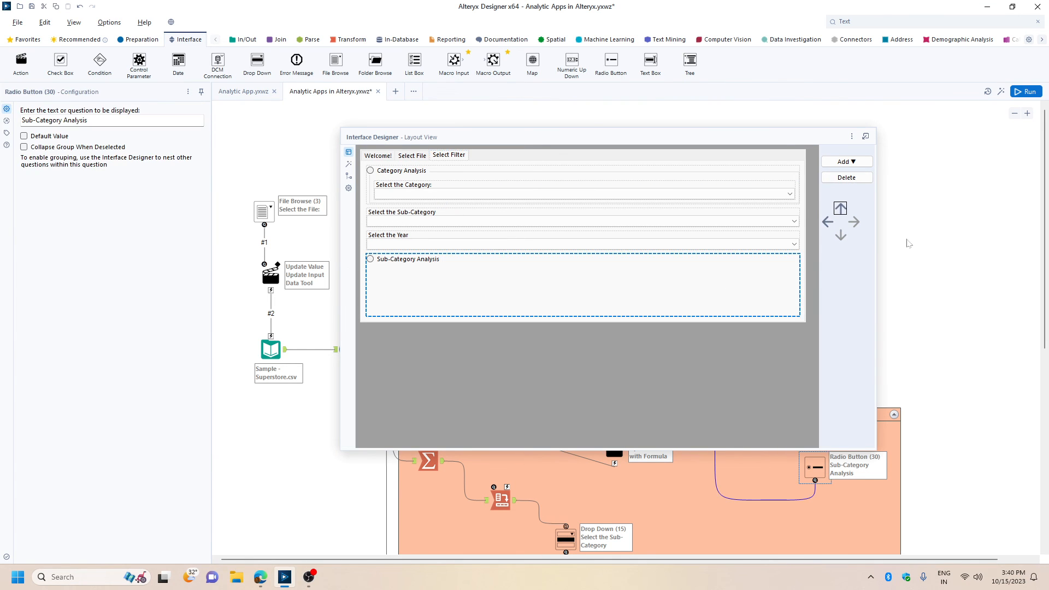
pyautogui.click(840, 210)
pyautogui.click(840, 209)
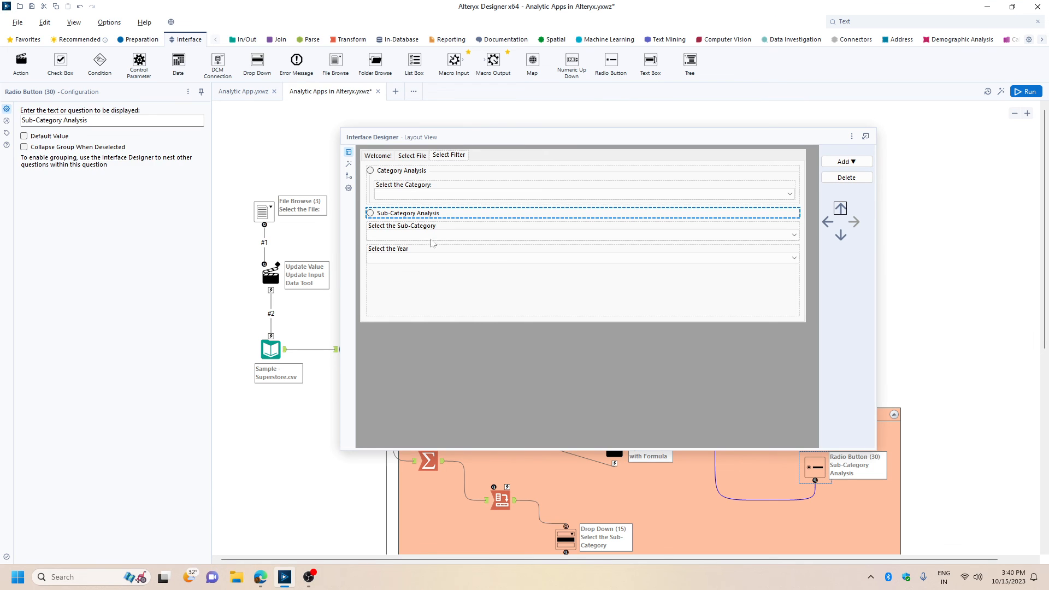
pyautogui.click(432, 233)
pyautogui.click(840, 209)
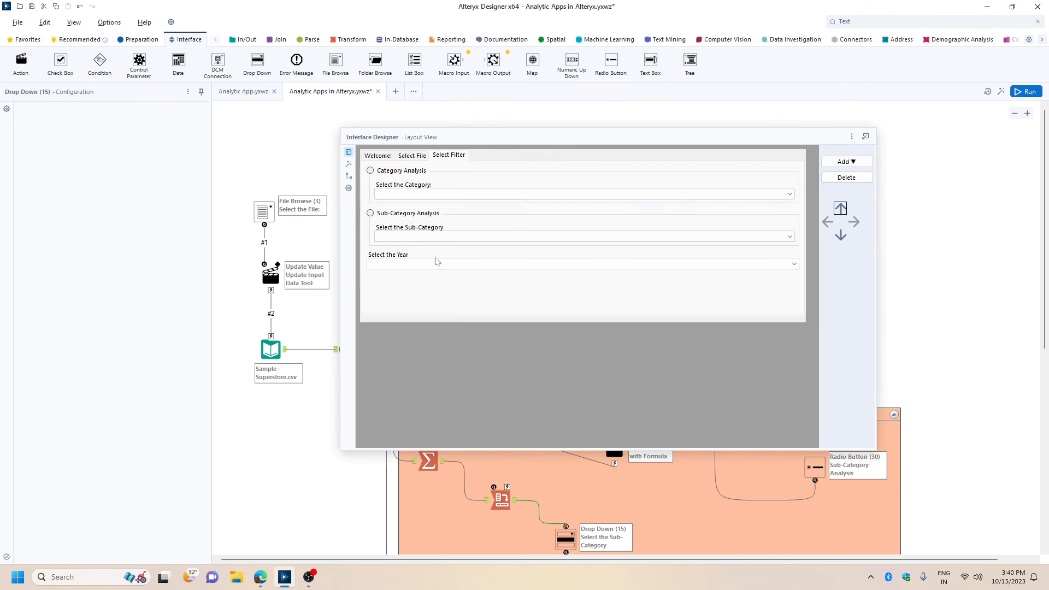
pyautogui.click(409, 262)
pyautogui.click(839, 209)
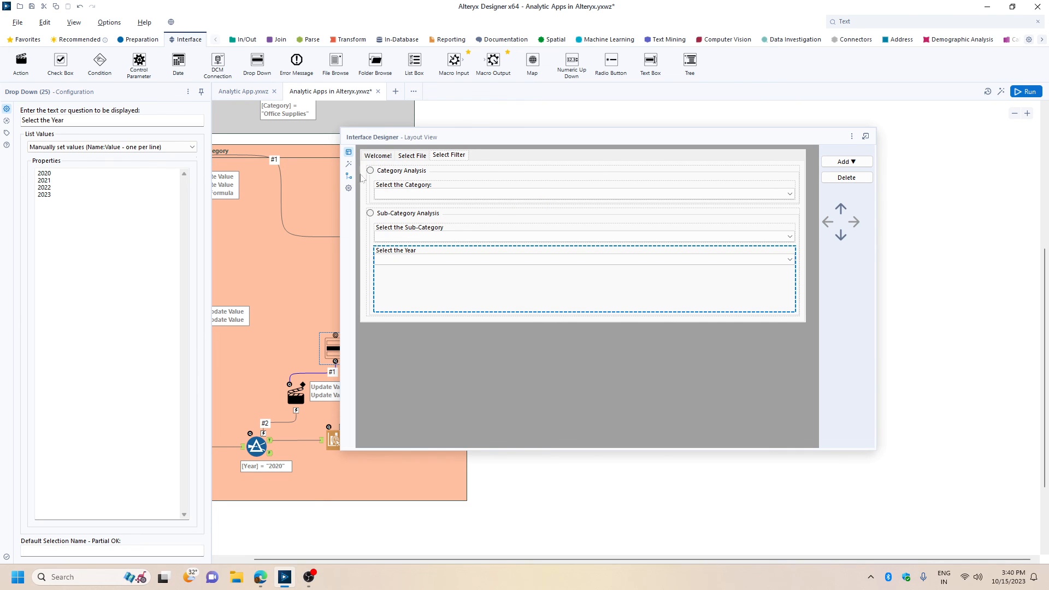
# Test the Select Filter page by switching between the Category Analysis and Sub-Category Analysis radio buttons and checking their drop-downs.
pyautogui.click(349, 164)
pyautogui.click(409, 155)
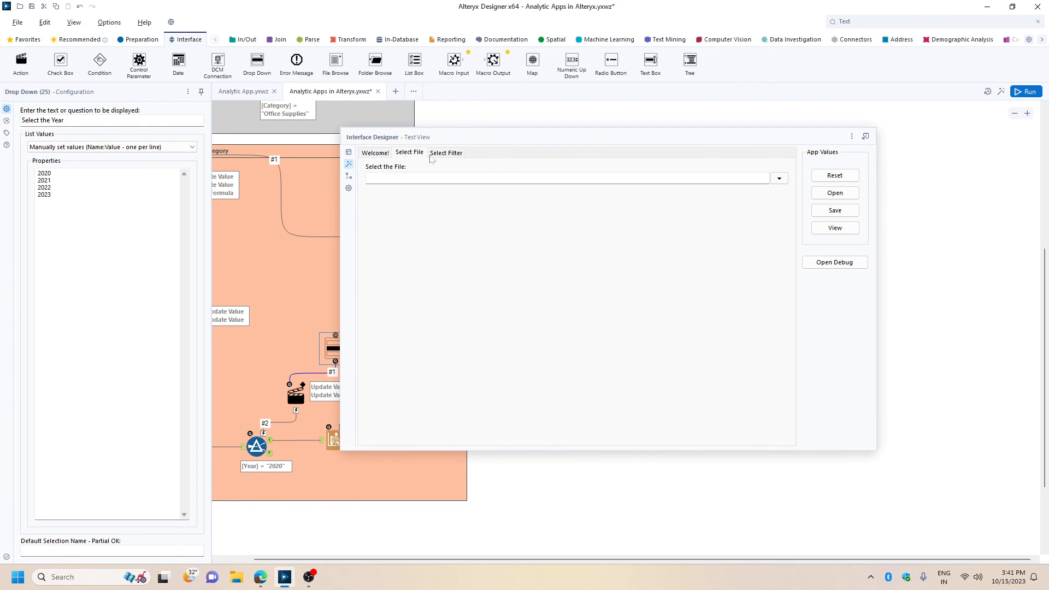
pyautogui.click(458, 158)
pyautogui.click(415, 191)
pyautogui.click(367, 211)
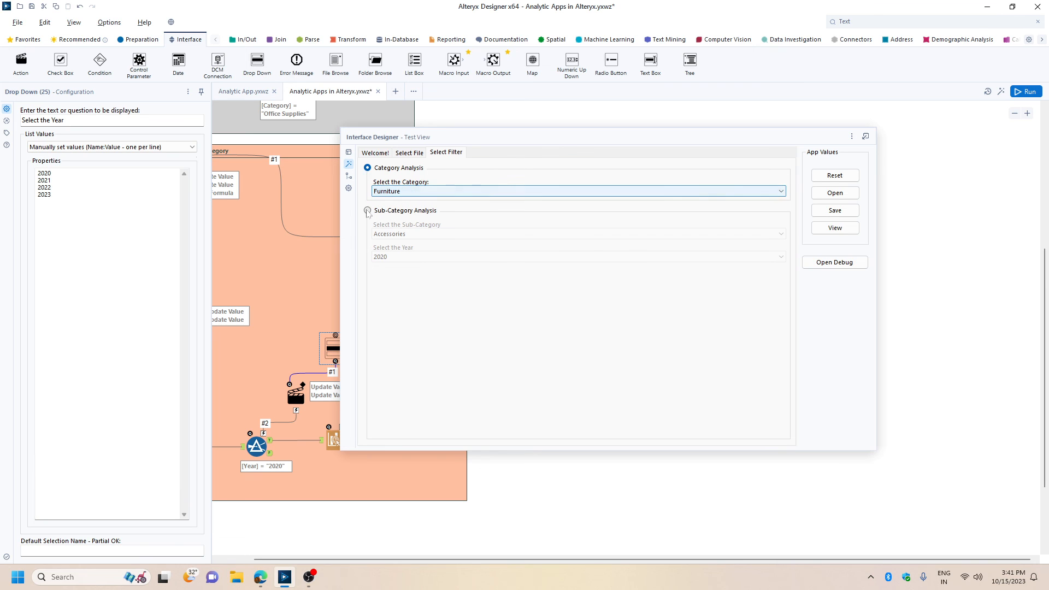
pyautogui.click(400, 257)
pyautogui.click(400, 267)
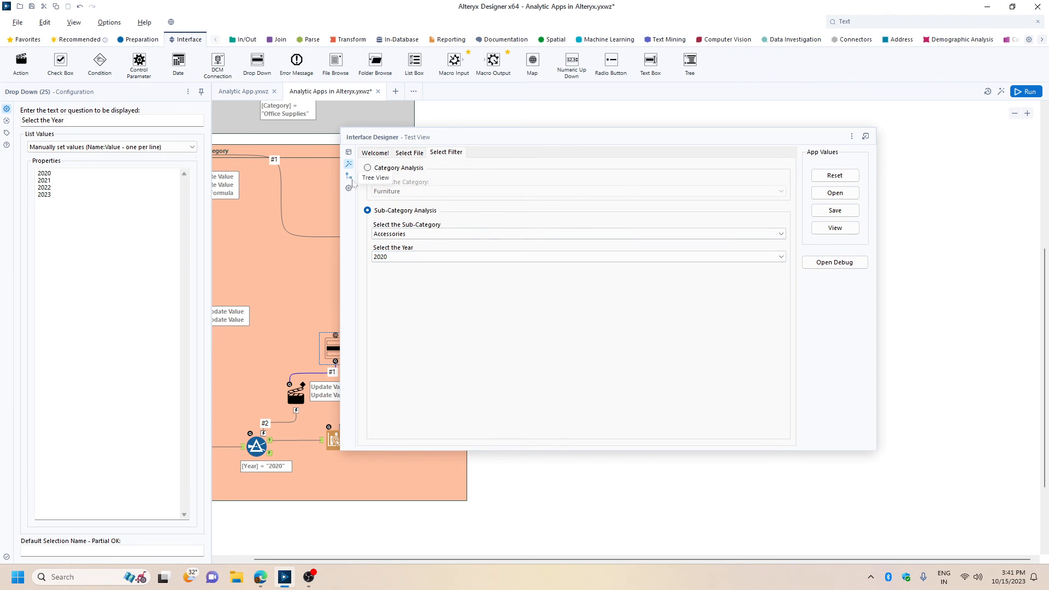
# Review the Interface Designer properties for the results shown on success, close the designer and save the workflow.
pyautogui.click(349, 188)
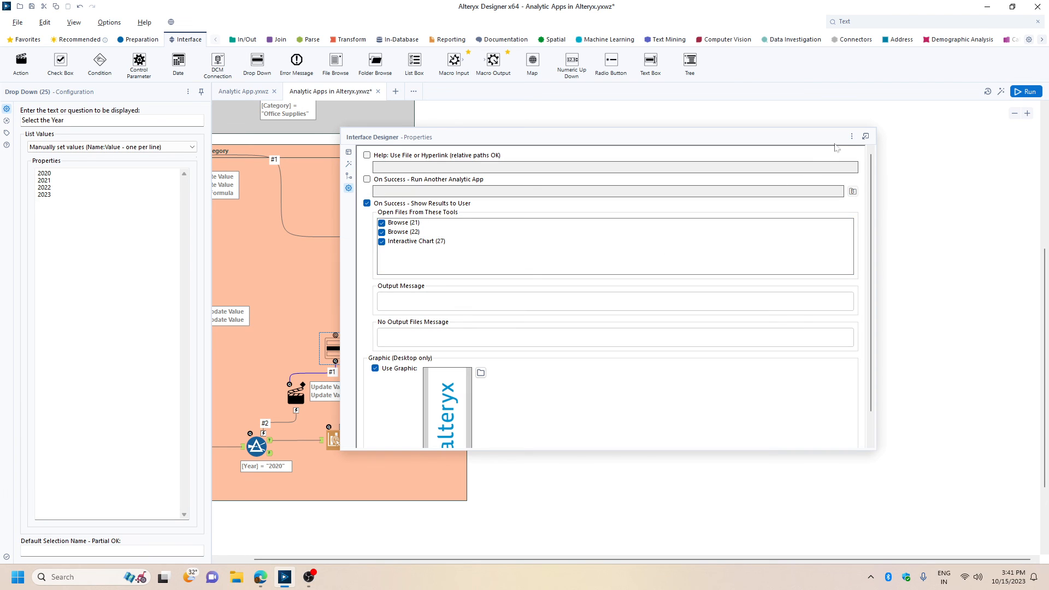
pyautogui.click(852, 137)
pyautogui.click(870, 184)
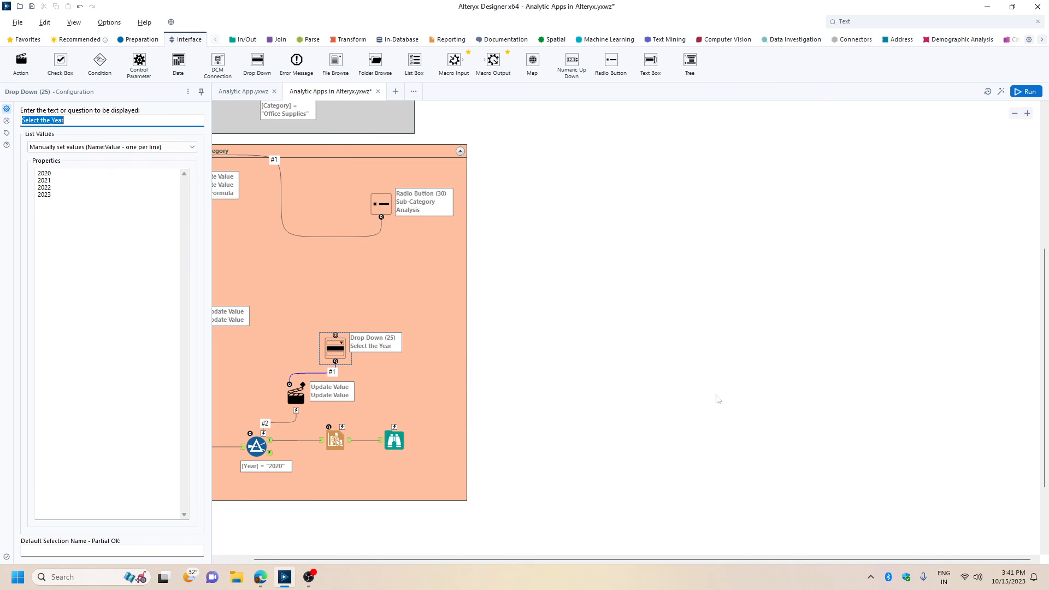
pyautogui.hscroll(-5, 555, 559)
pyautogui.hotkey('ctrl', 's')
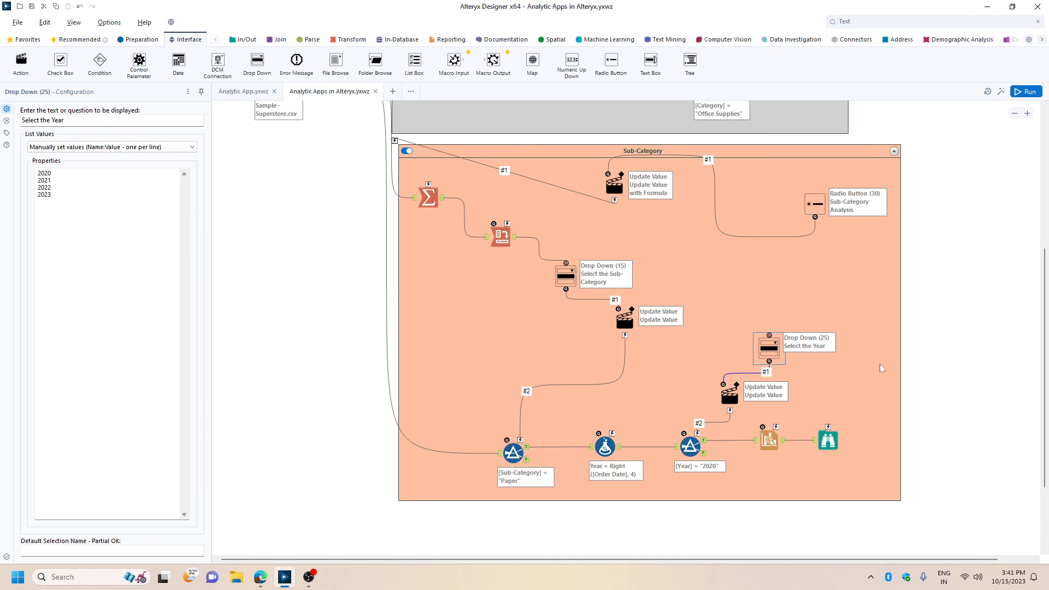
# Run the workflow, launch it as an analytic app, and choose the input file on the Select File page.
pyautogui.click(1026, 92)
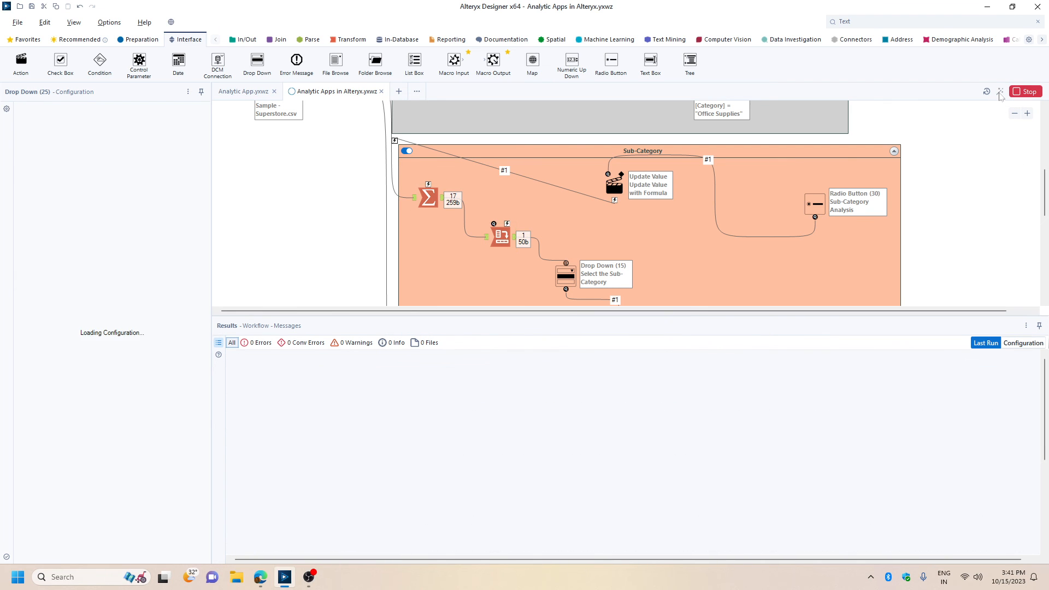
pyautogui.click(586, 387)
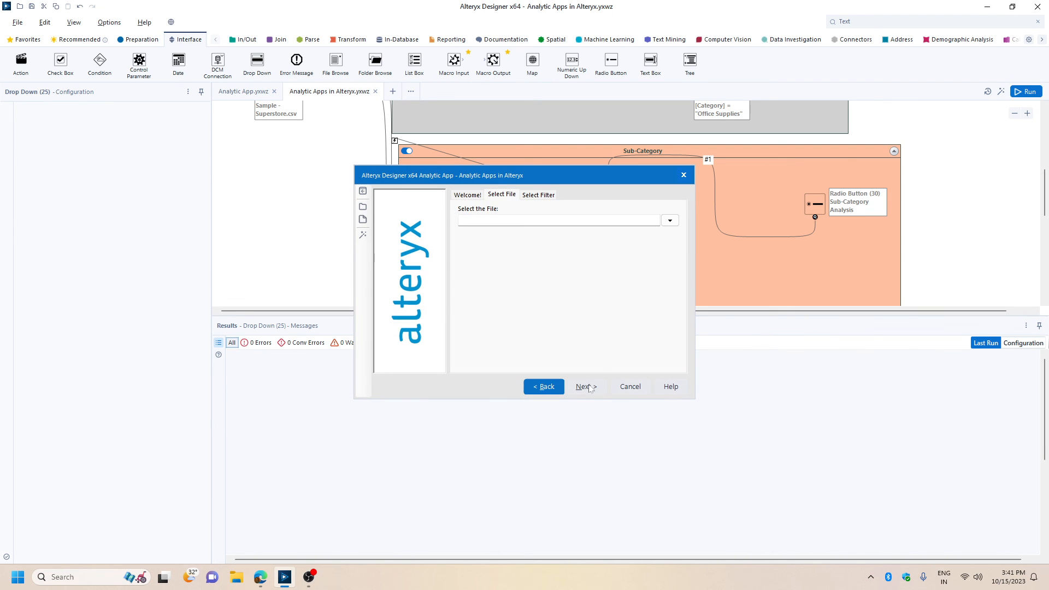
pyautogui.click(670, 220)
pyautogui.click(570, 315)
pyautogui.click(587, 387)
# Set the category to Technology under Category Analysis and finish running the app.
pyautogui.click(495, 234)
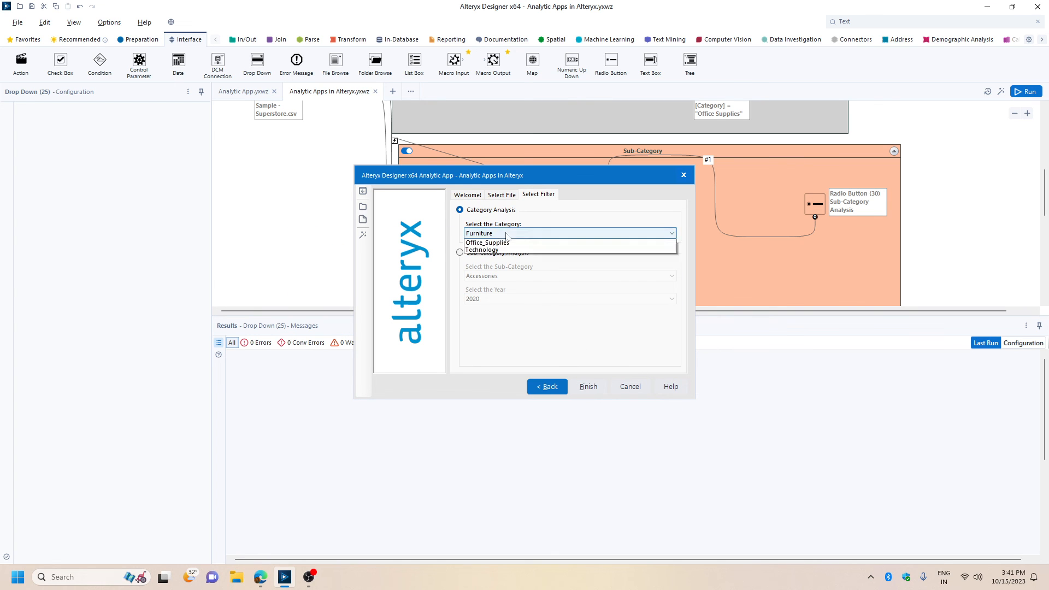
pyautogui.click(496, 256)
pyautogui.click(586, 386)
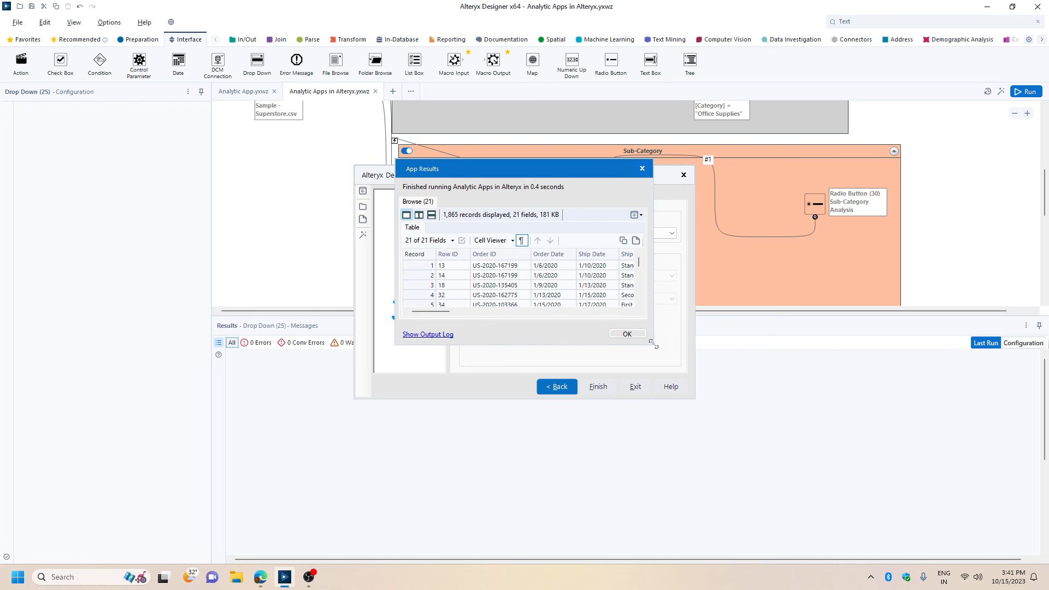
# Enlarge the App Results window and examine the Category column of the Browse output.
pyautogui.moveTo(654, 345); pyautogui.dragTo(925, 561)
pyautogui.moveTo(661, 173); pyautogui.dragTo(519, 101)
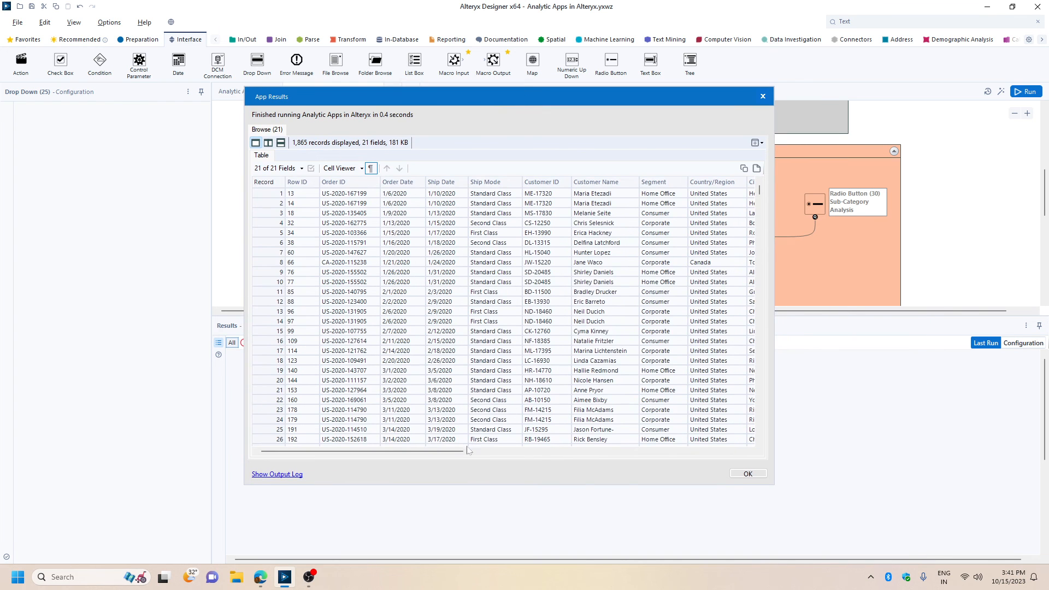
pyautogui.moveTo(467, 449); pyautogui.dragTo(749, 451)
pyautogui.scroll(-5, 399, 251)
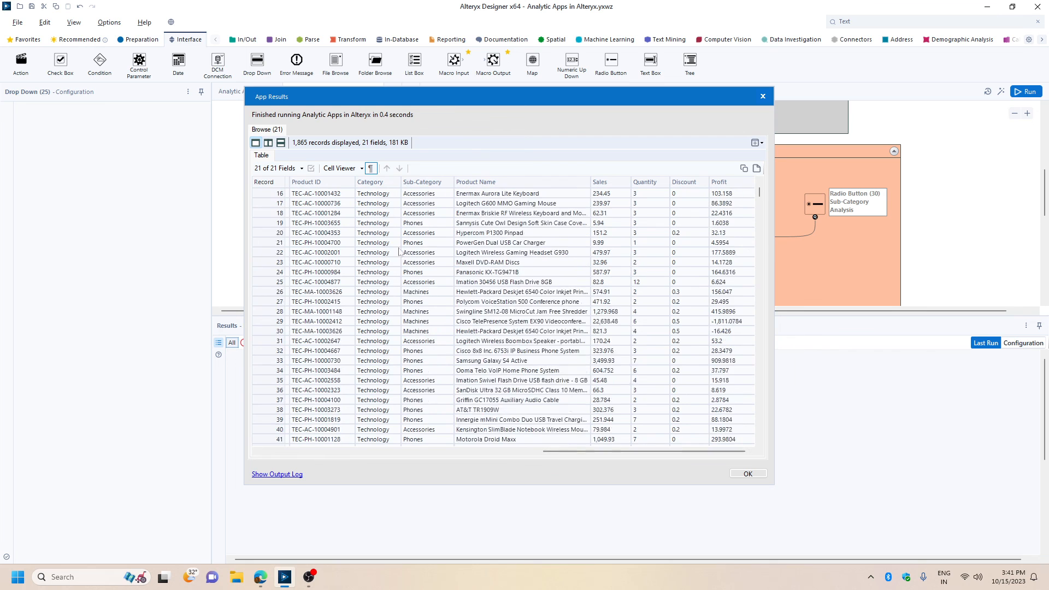
# Close the category results and run the app with Sub-Category Analysis for Art in the year 2023.
pyautogui.scroll(-5, 400, 251)
pyautogui.click(749, 474)
pyautogui.click(480, 253)
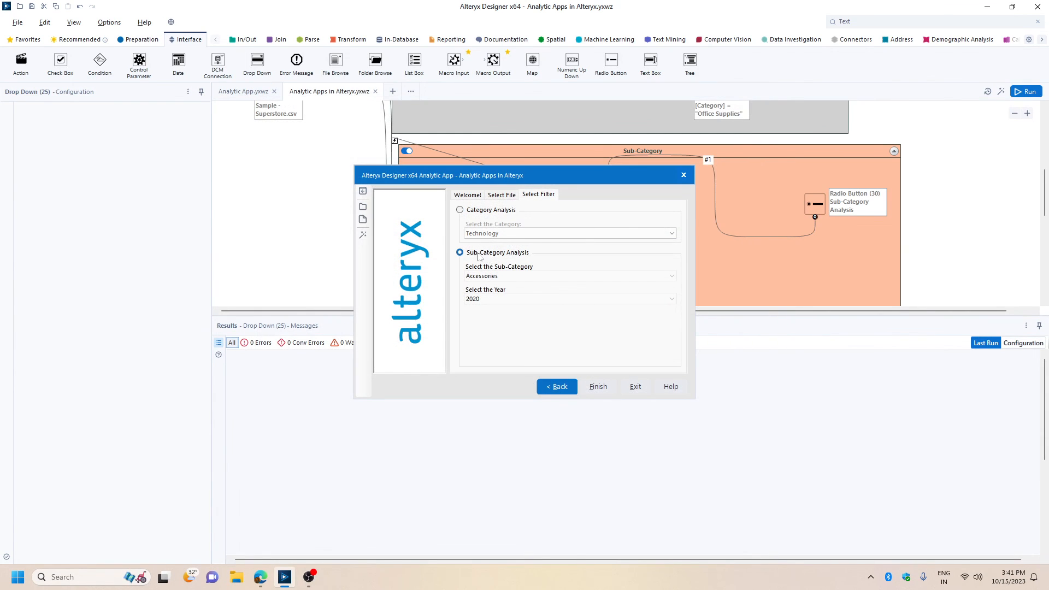
pyautogui.click(522, 278)
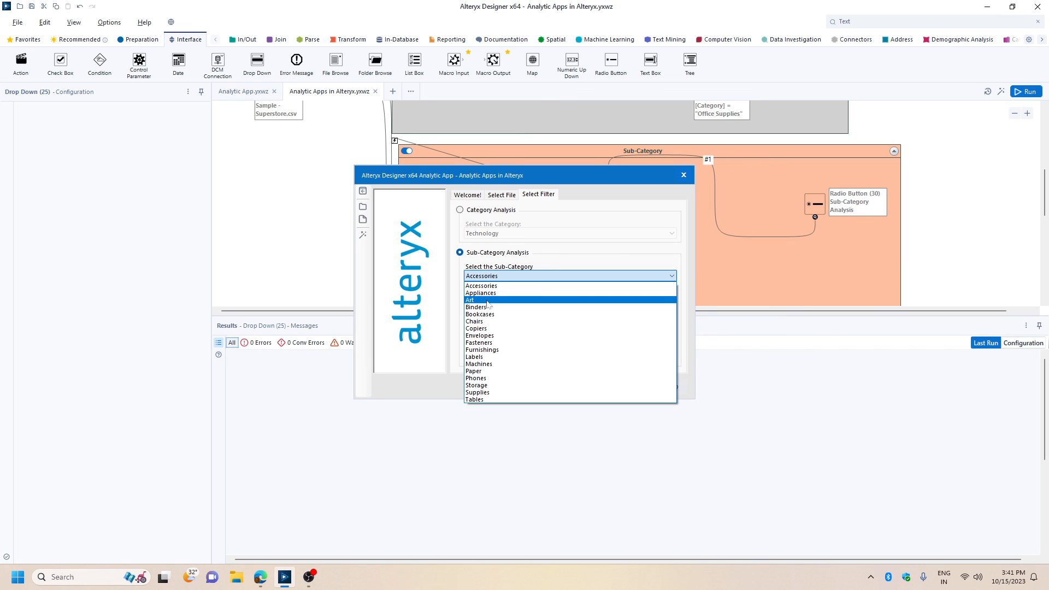
pyautogui.click(487, 301)
pyautogui.click(488, 299)
pyautogui.click(488, 328)
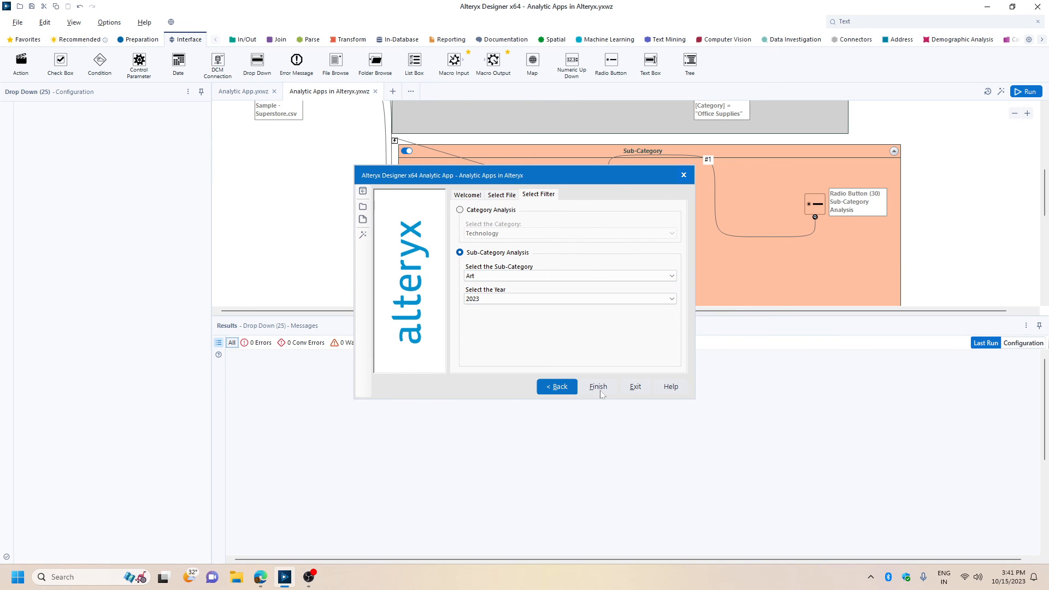
pyautogui.click(601, 393)
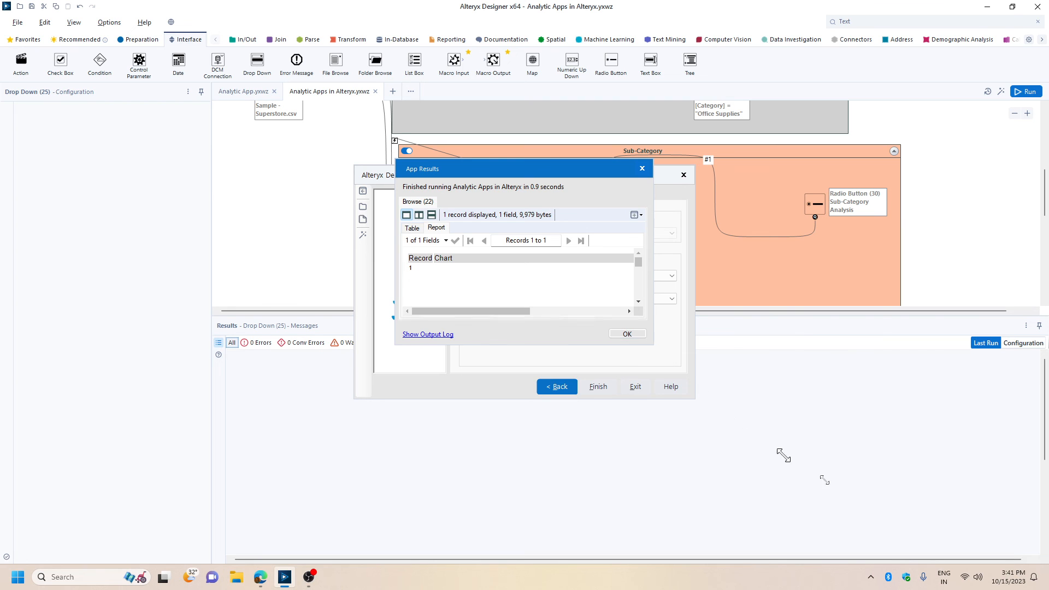
# Enlarge and reposition the App Results window to examine the full sales trend chart in the report.
pyautogui.moveTo(825, 480); pyautogui.dragTo(983, 563)
pyautogui.moveTo(712, 166); pyautogui.dragTo(588, 61)
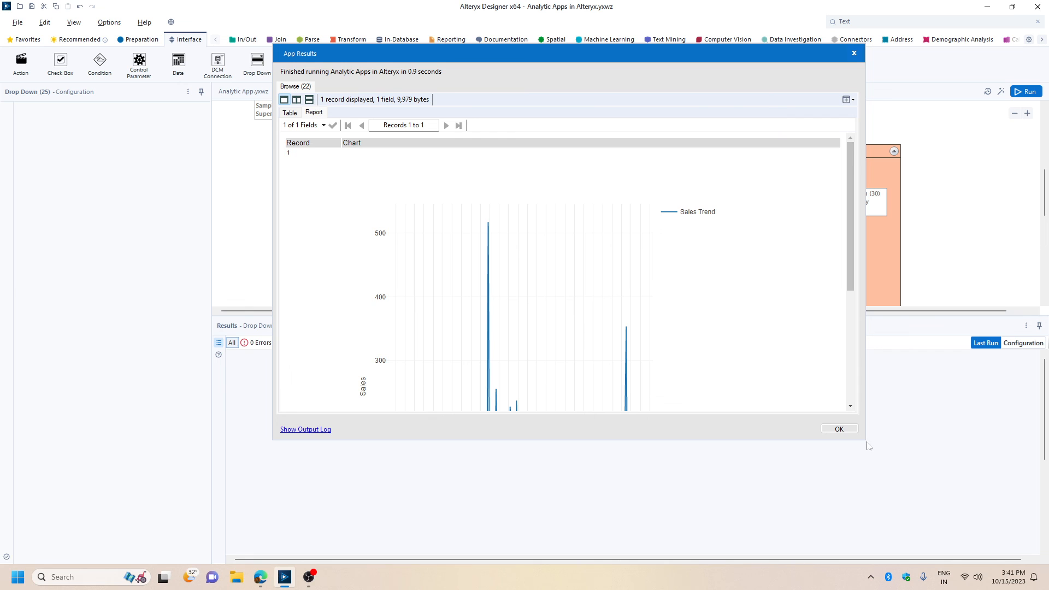
pyautogui.moveTo(912, 481); pyautogui.dragTo(945, 501)
pyautogui.scroll(-3, 698, 317)
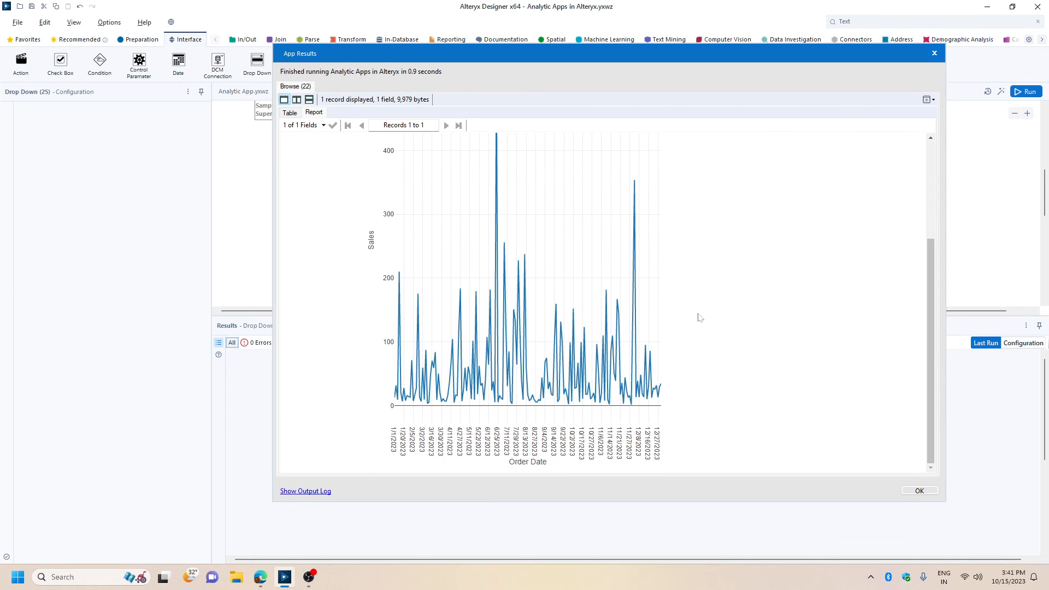
# Review the table view and the single, side-by-side and stacked layouts of the Browse output, and close the results.
pyautogui.click(290, 113)
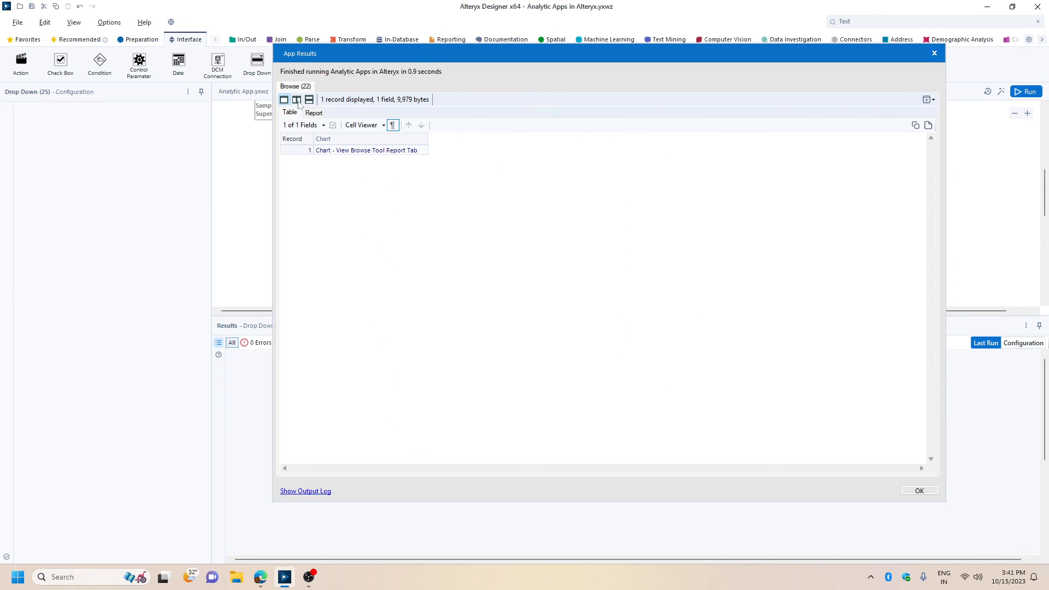
pyautogui.click(298, 100)
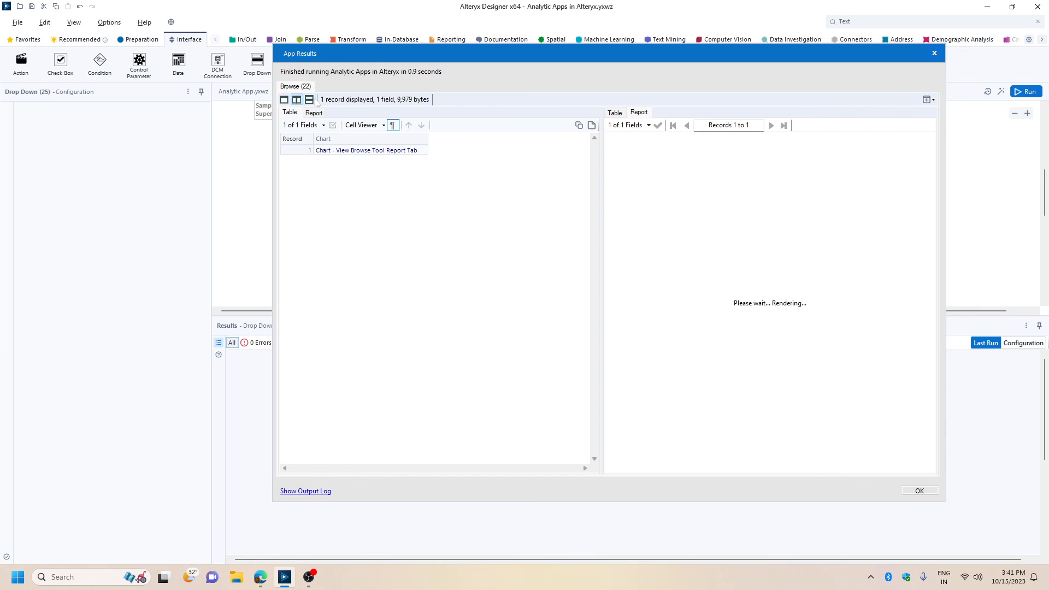
pyautogui.click(284, 100)
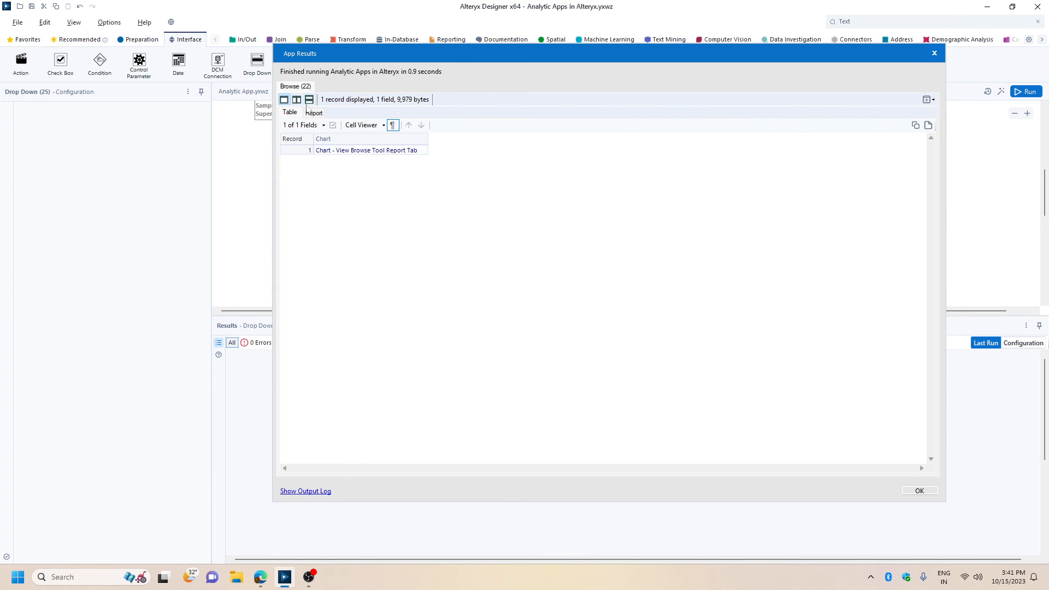
pyautogui.click(309, 100)
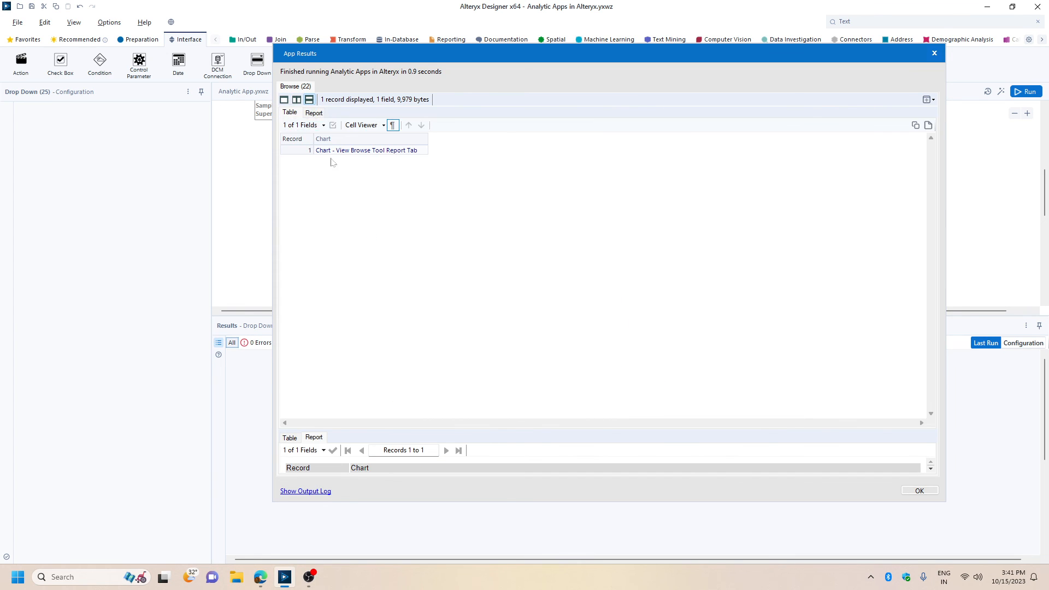
pyautogui.click(297, 100)
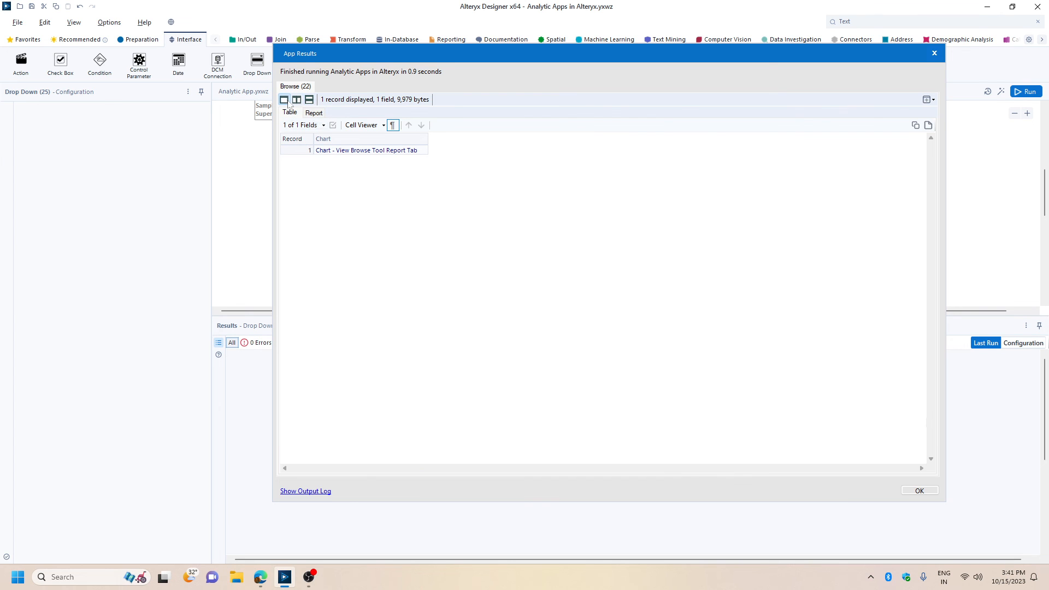
pyautogui.click(309, 101)
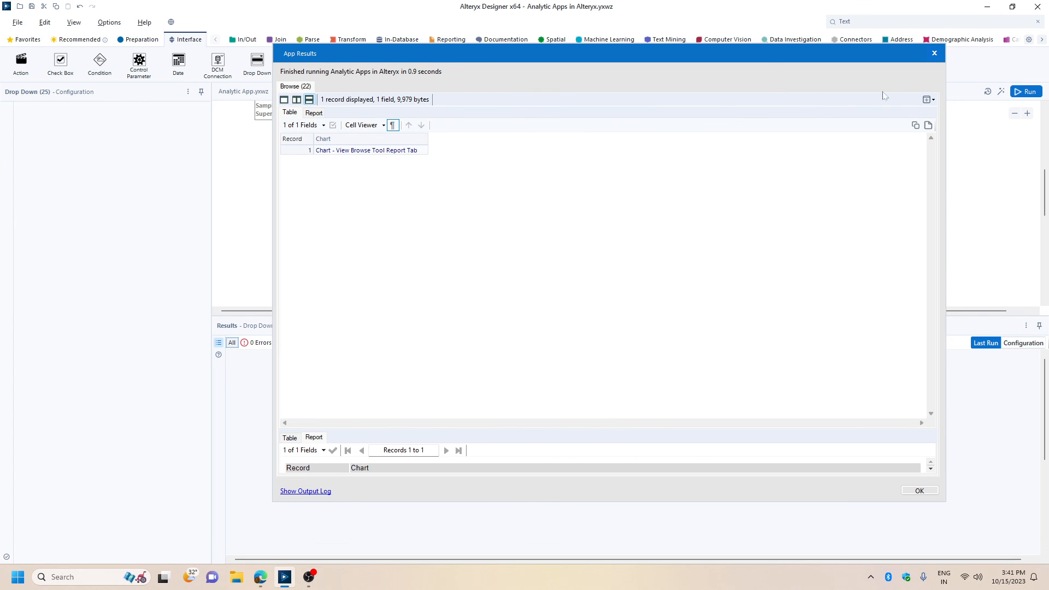
pyautogui.click(934, 53)
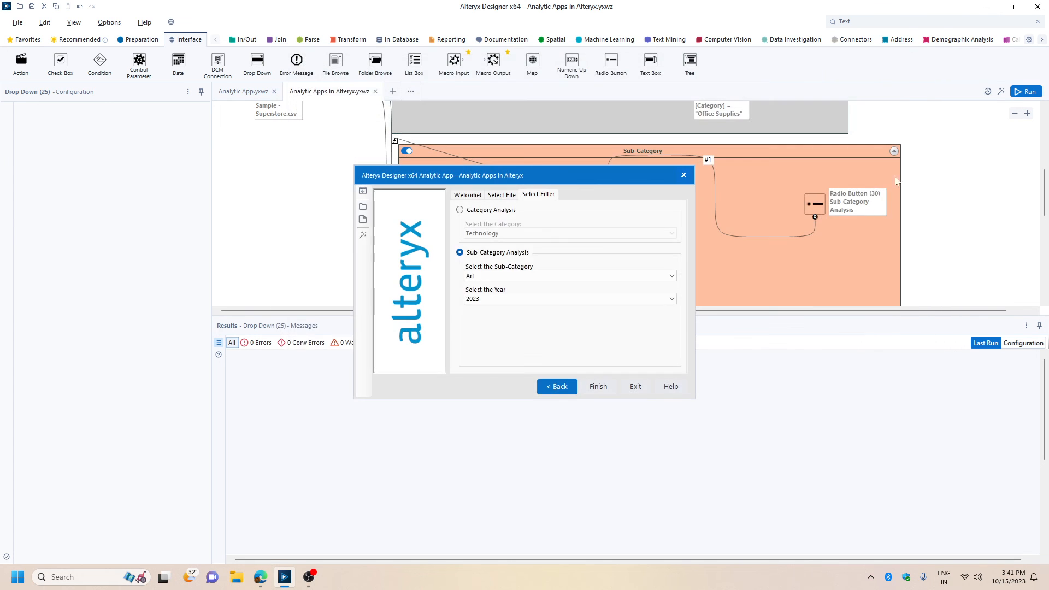
# Change the sub-category to Fasteners and run the app again.
pyautogui.click(528, 277)
pyautogui.click(498, 345)
pyautogui.click(598, 386)
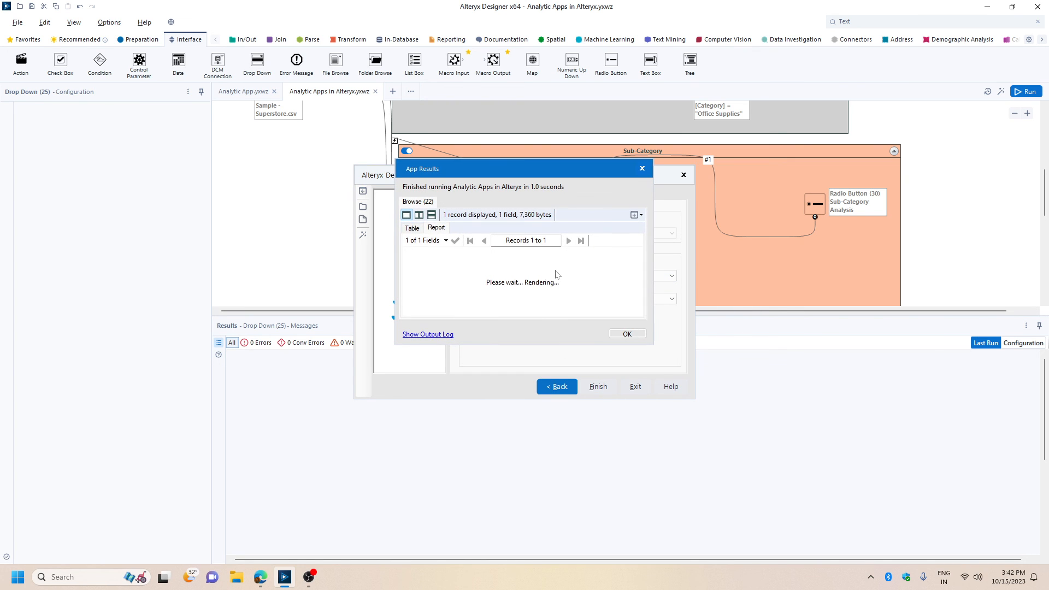
# Examine the Fasteners sales trend chart in an enlarged App Results window, close the results and exit the analytic app.
pyautogui.moveTo(652, 344); pyautogui.dragTo(986, 568)
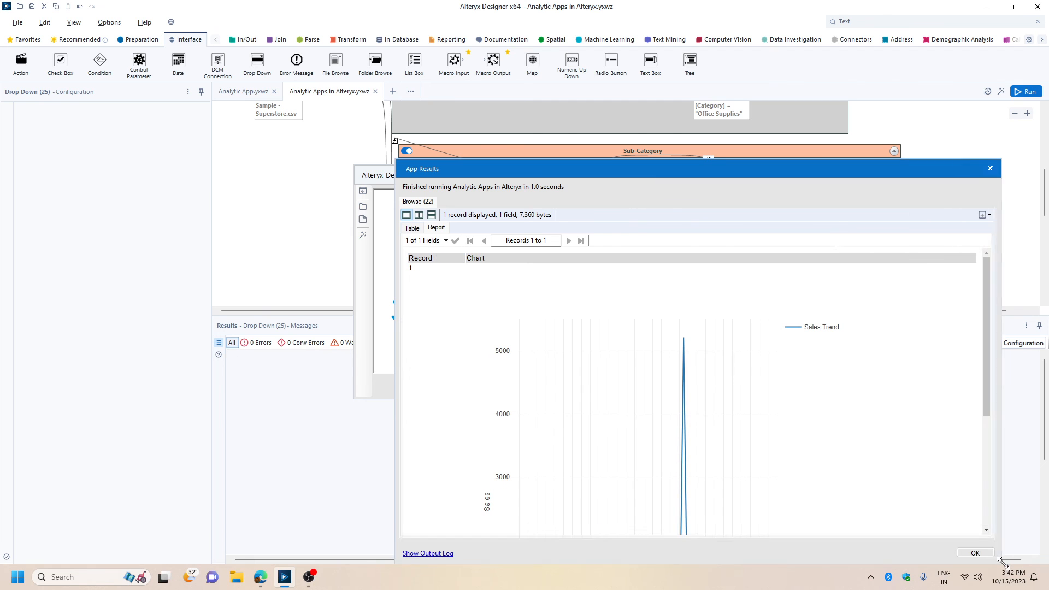
pyautogui.moveTo(743, 167); pyautogui.dragTo(539, 5)
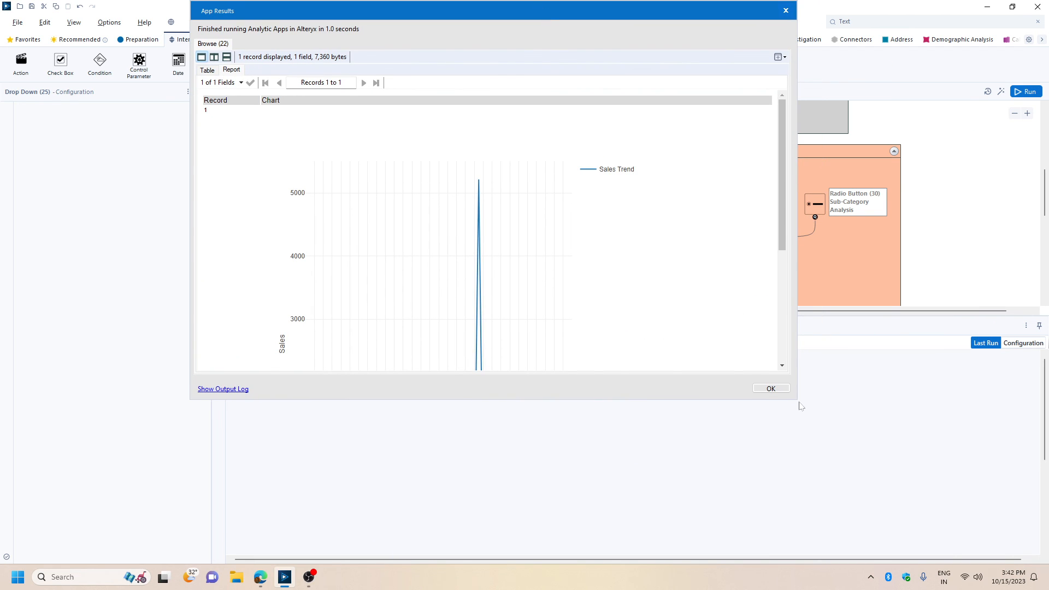
pyautogui.moveTo(798, 404); pyautogui.dragTo(973, 530)
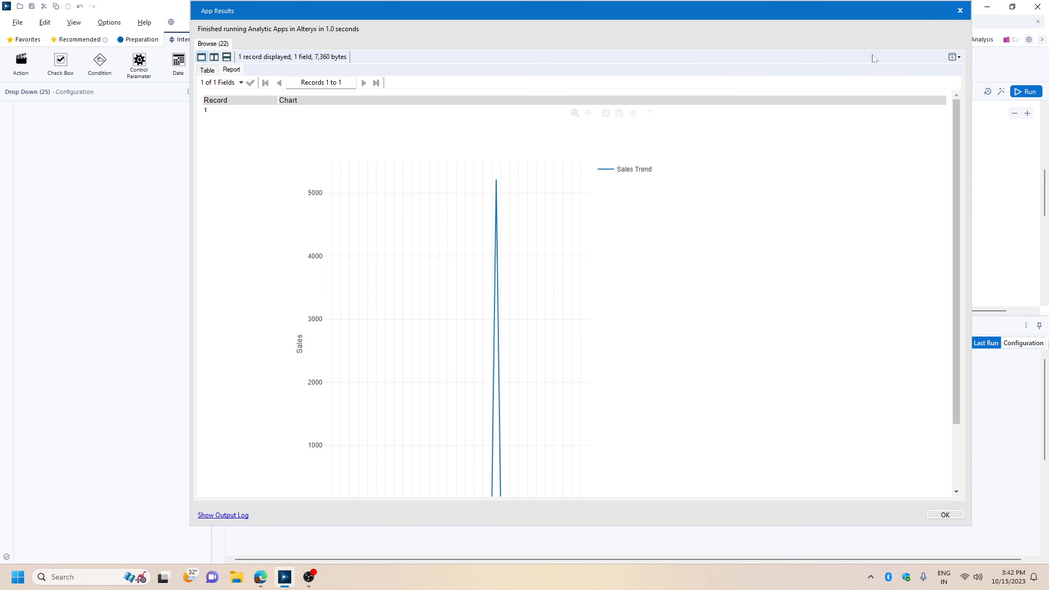
pyautogui.click(959, 11)
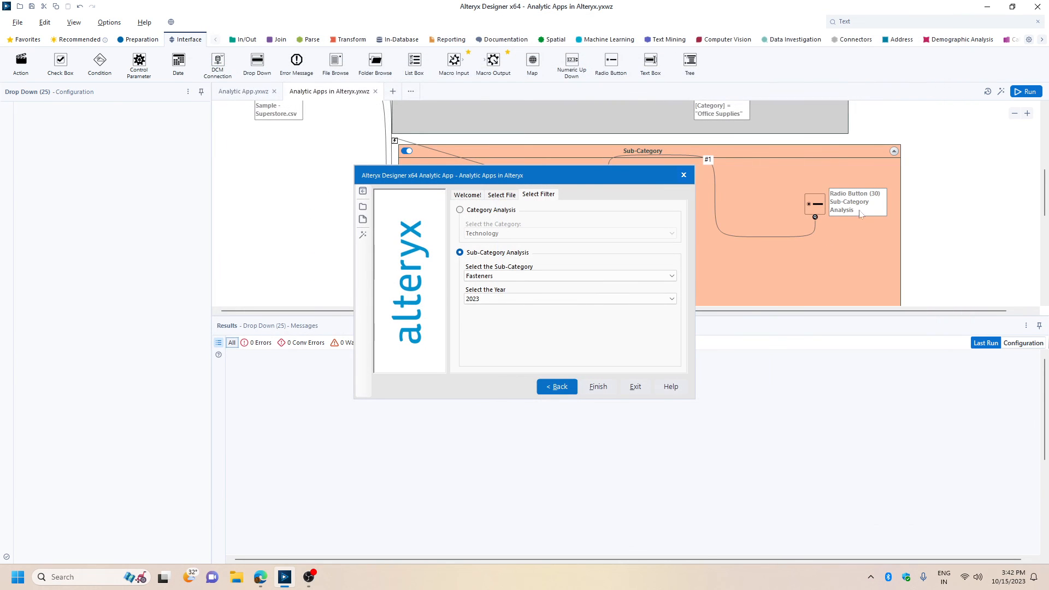
pyautogui.click(634, 387)
pyautogui.click(309, 577)
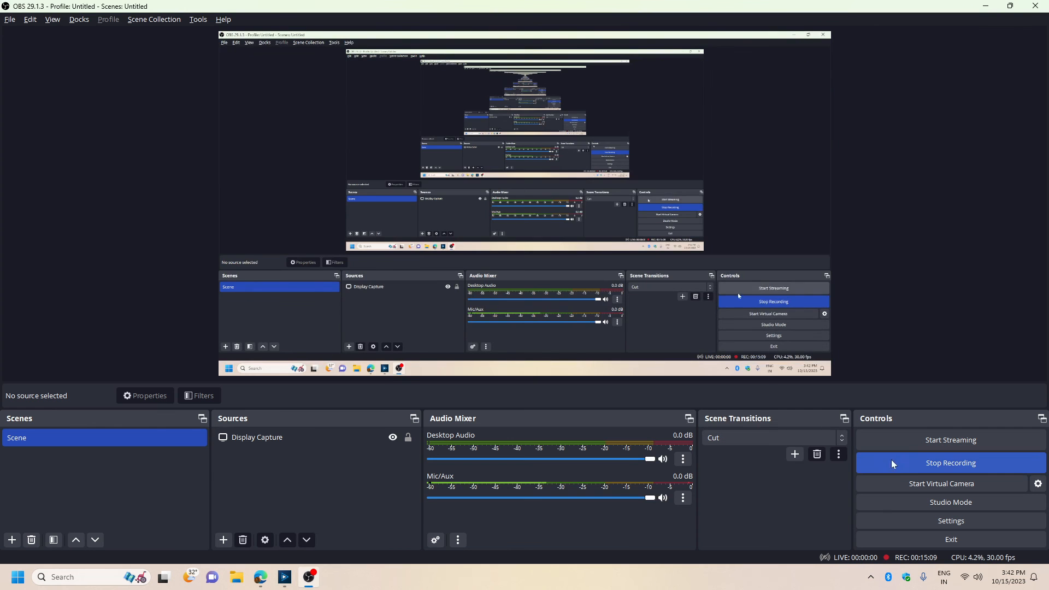